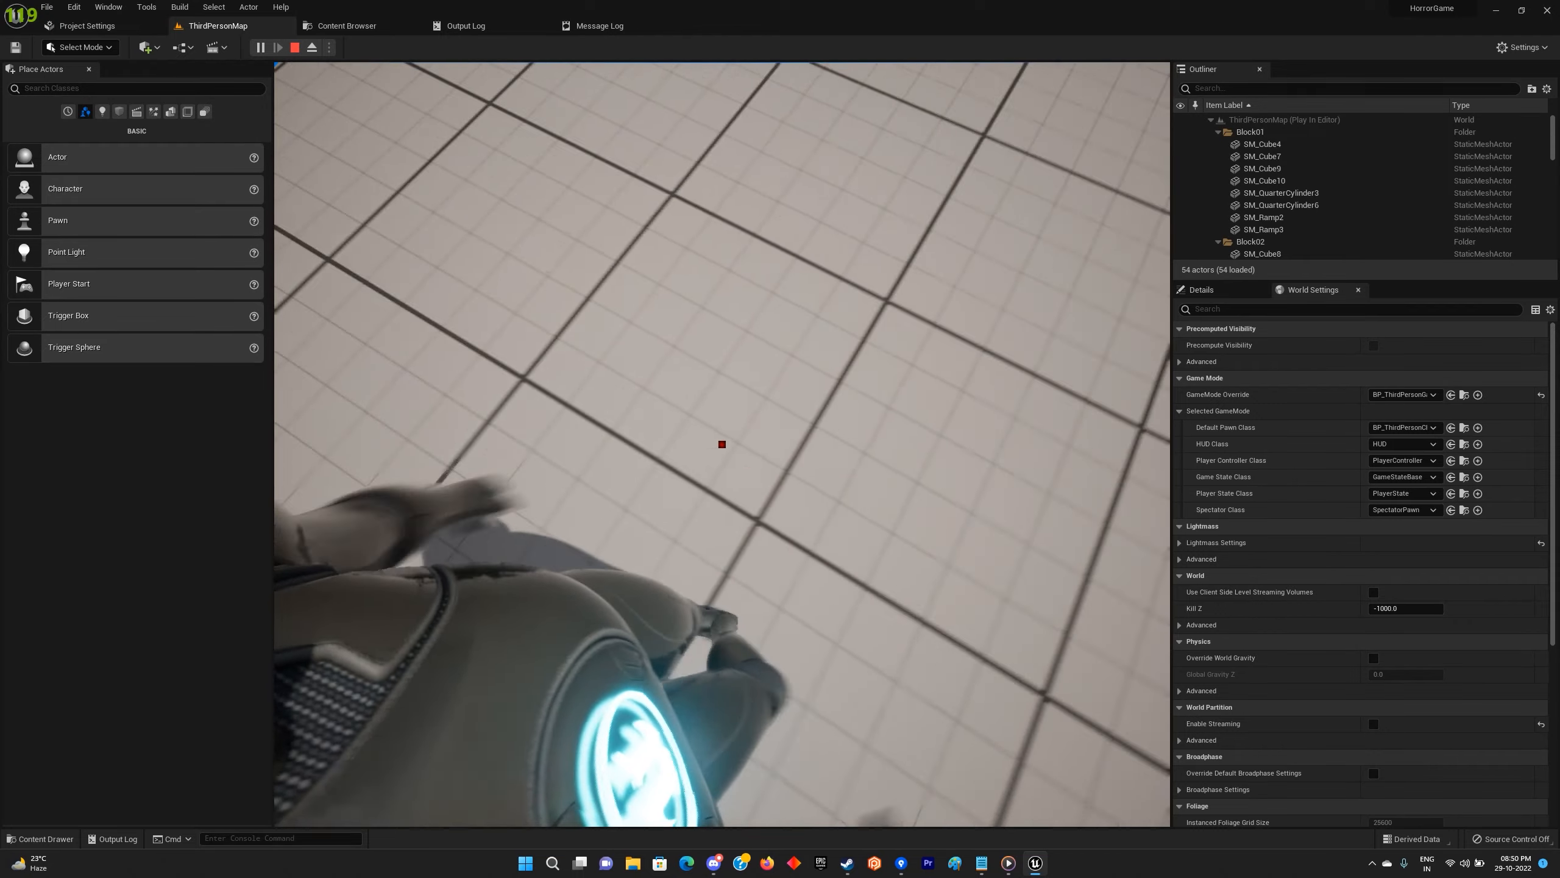
Walk the character up to the door in the running play session and stop playing.
key("w")
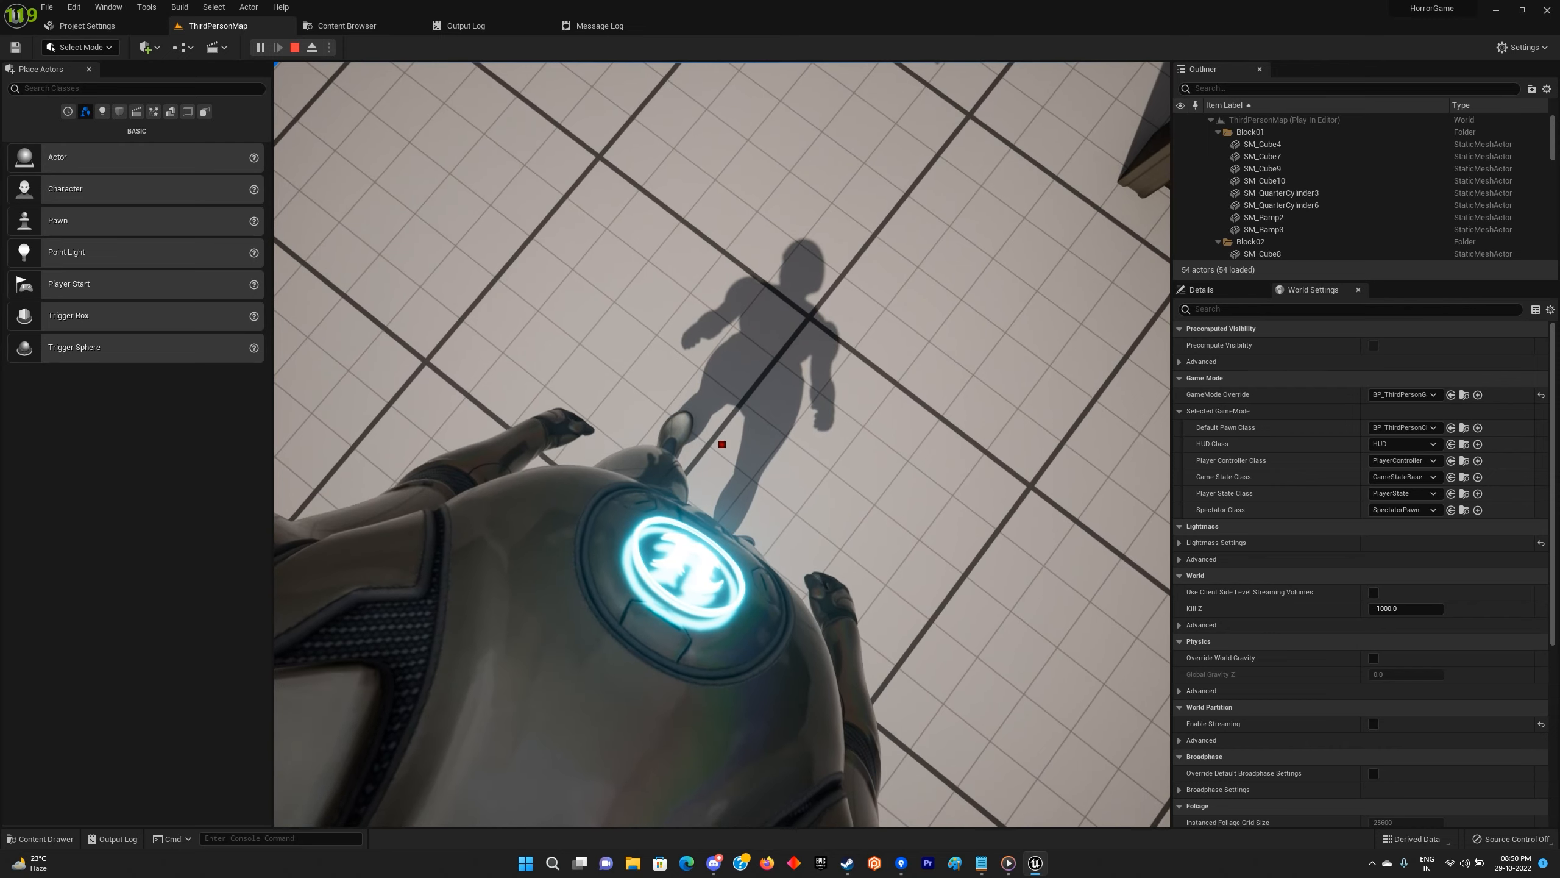
key("w")
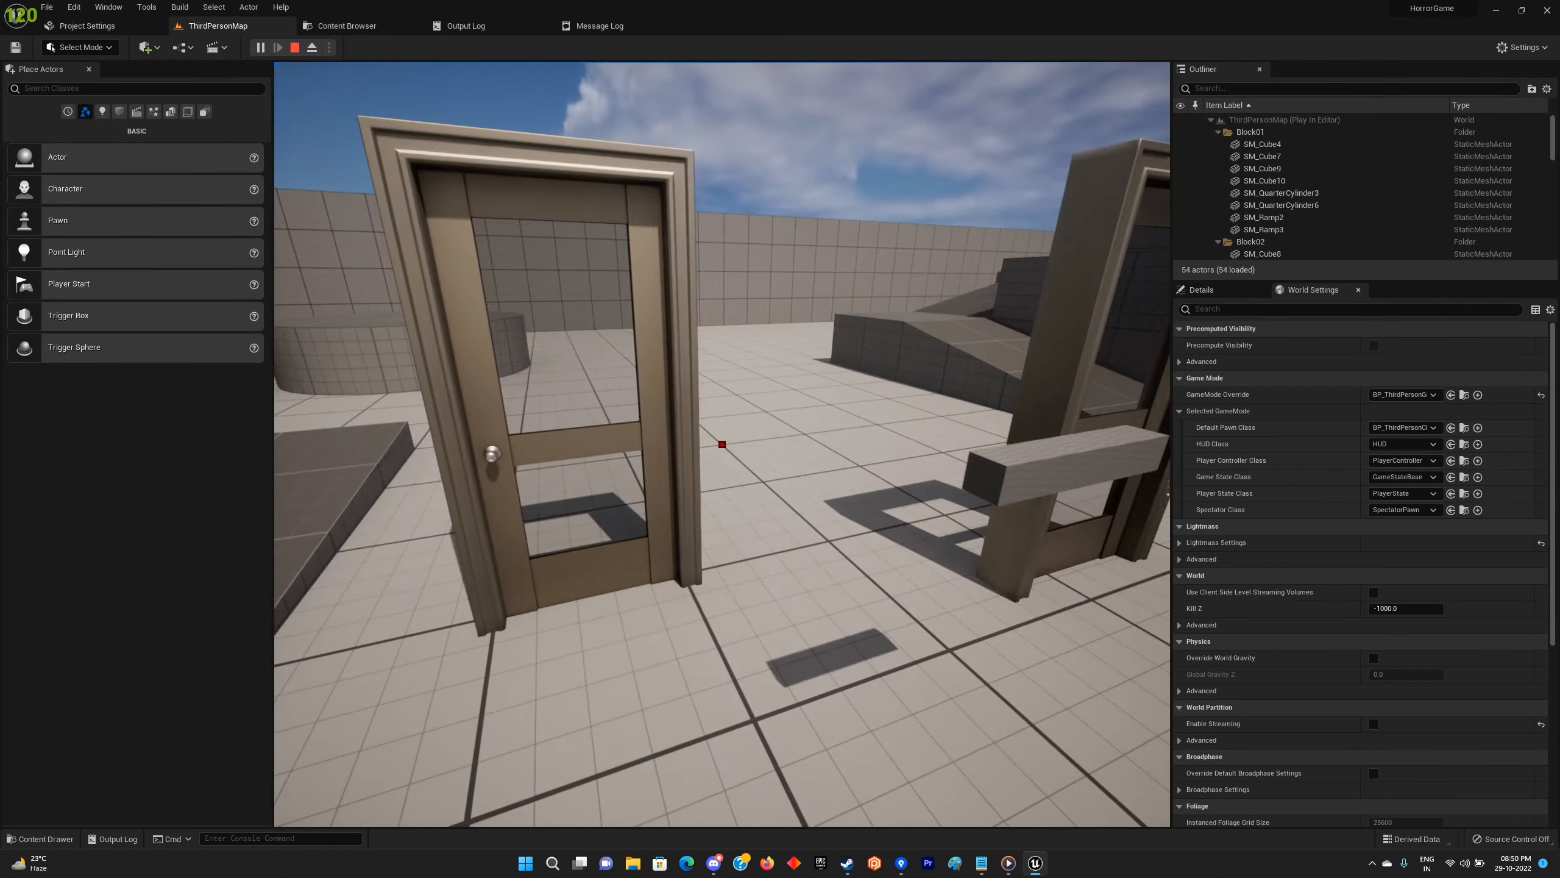
key("Escape")
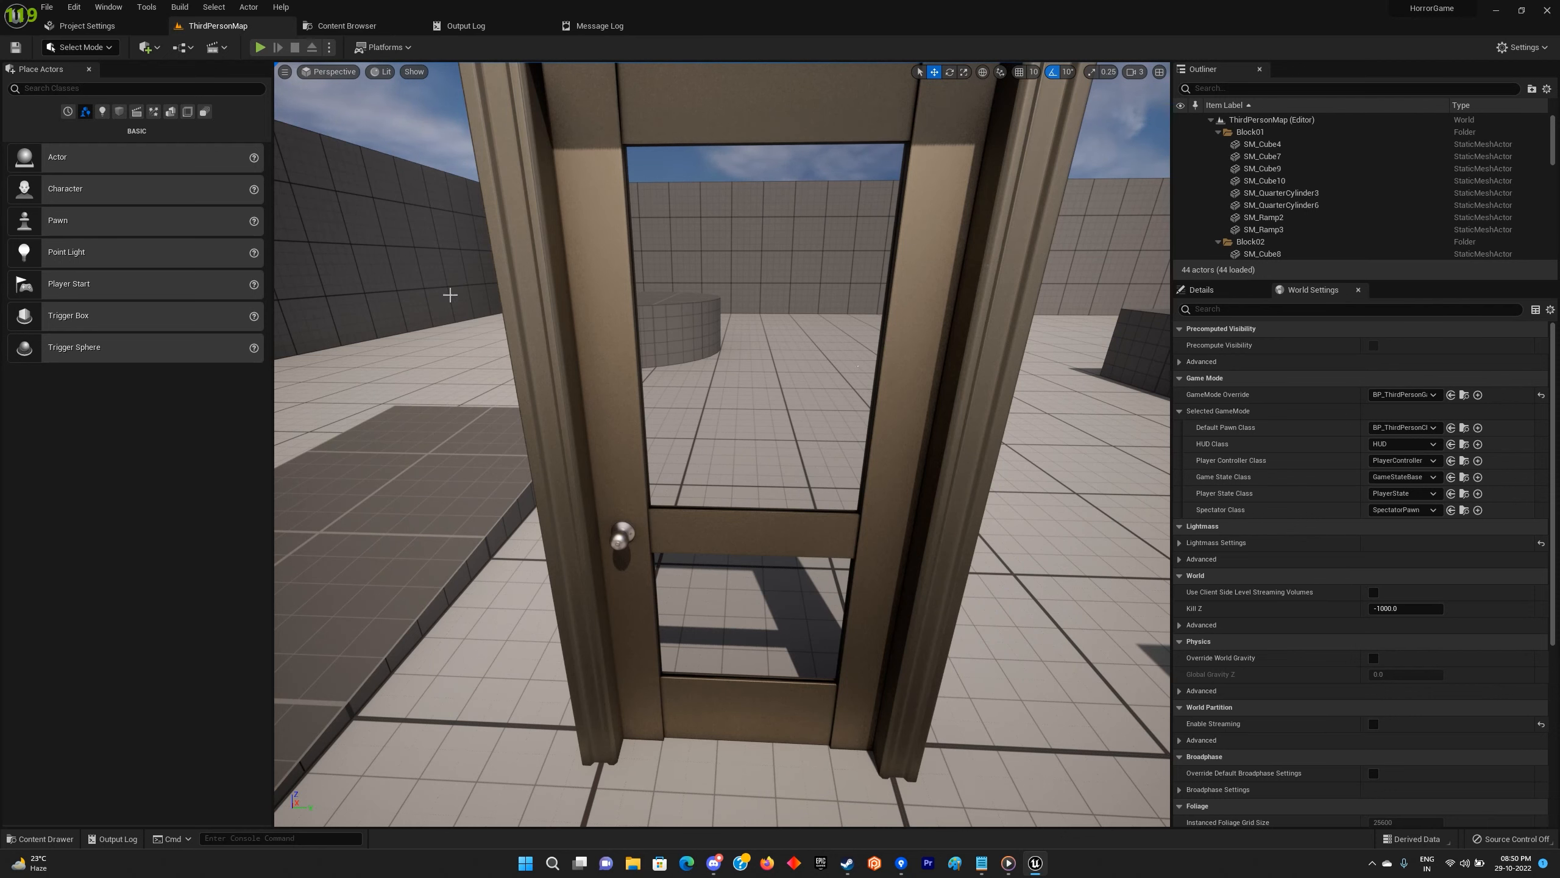
Check the folders at the project's top Content level.
key("ctrl+space")
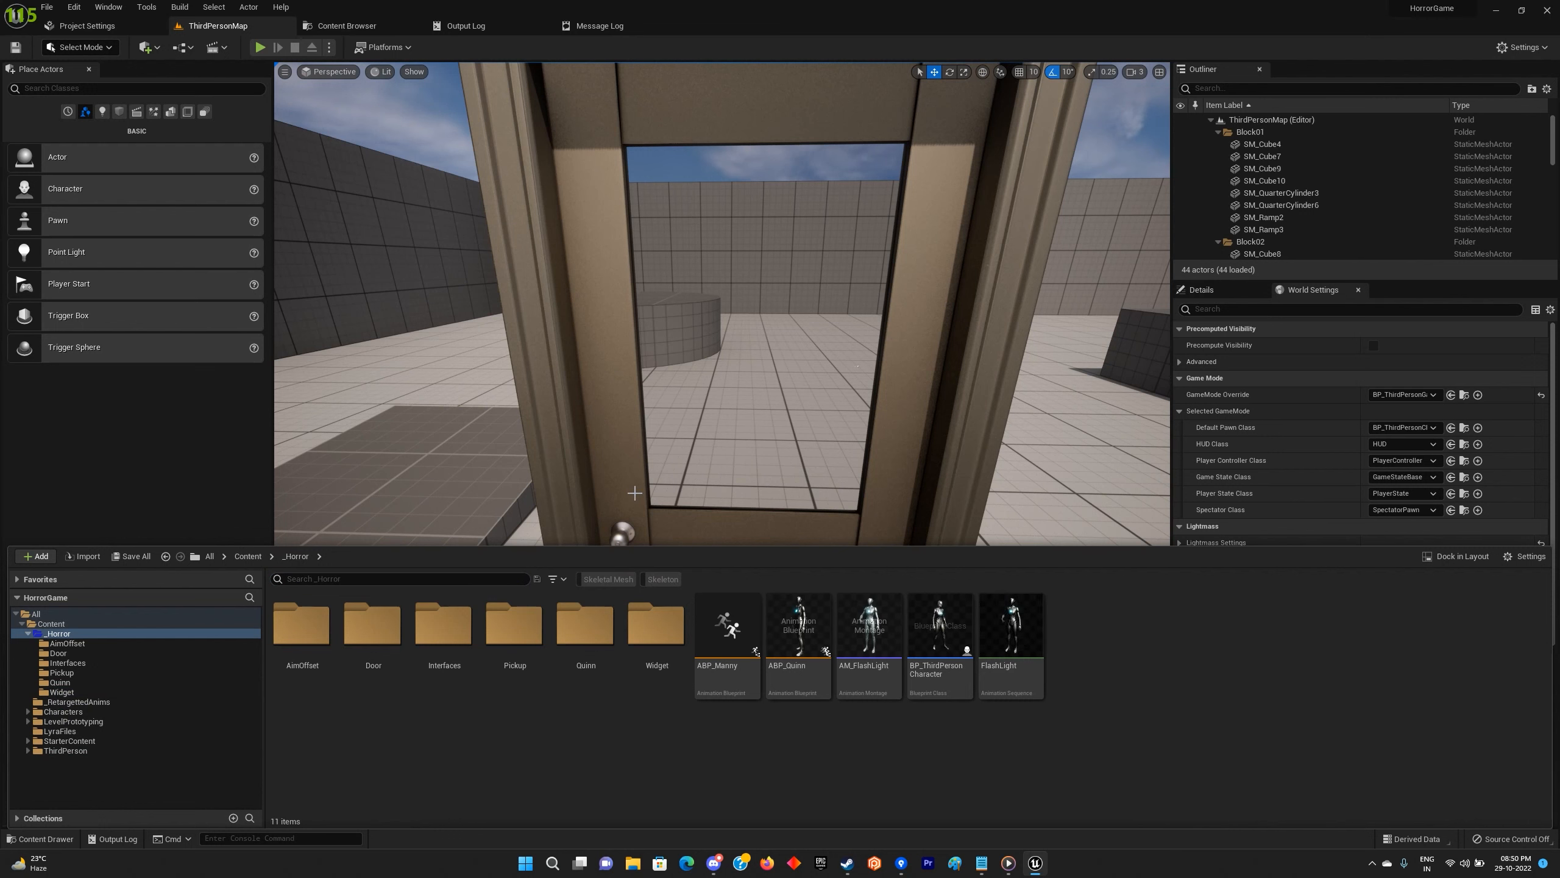
left_click(248, 556)
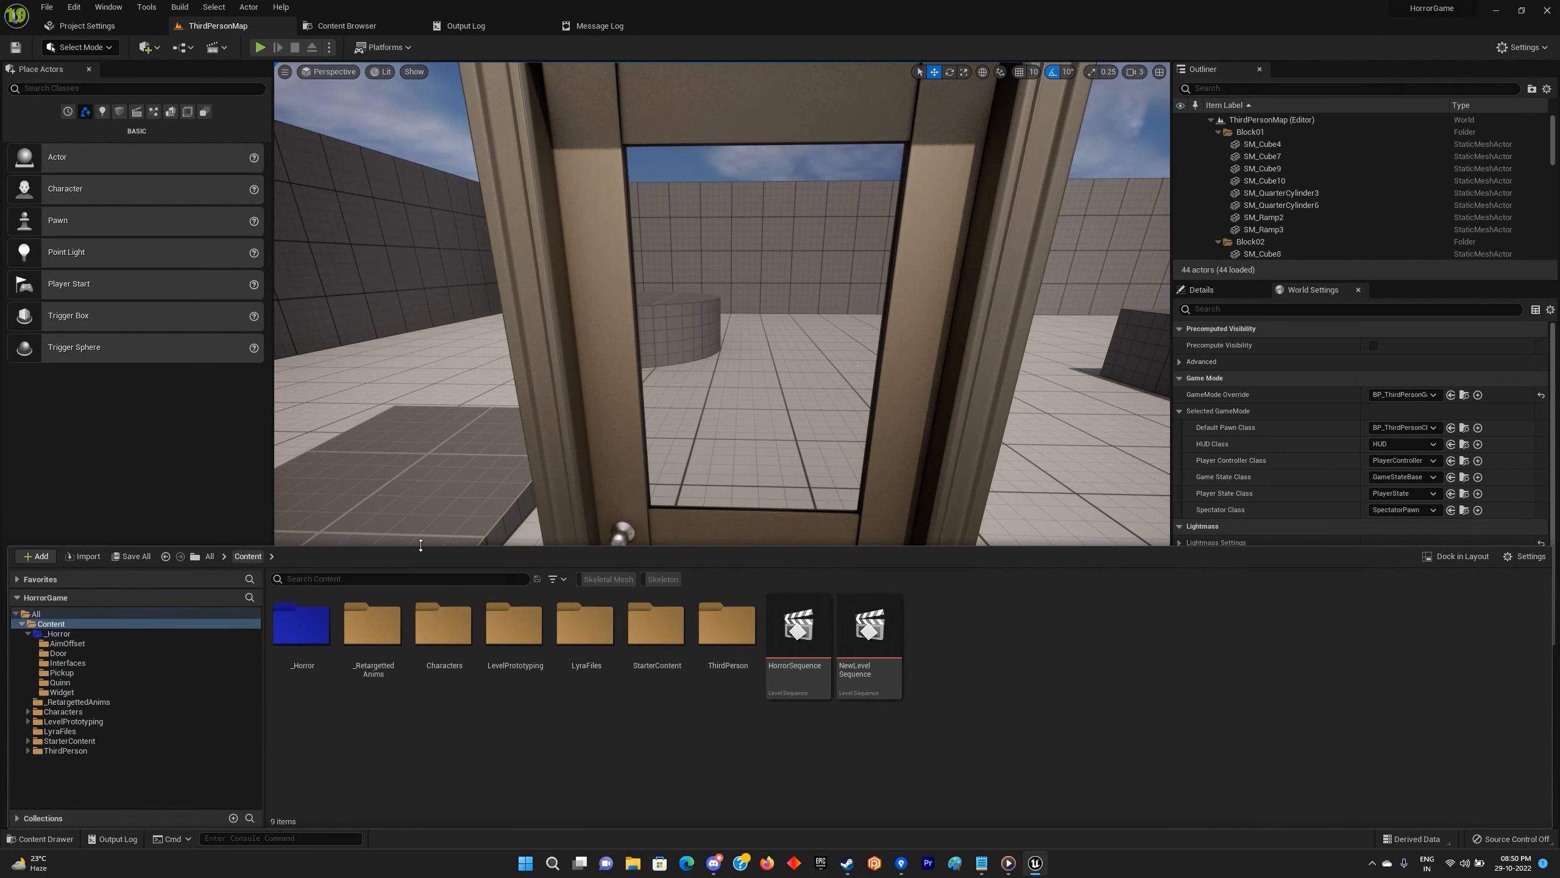
key("ctrl+space")
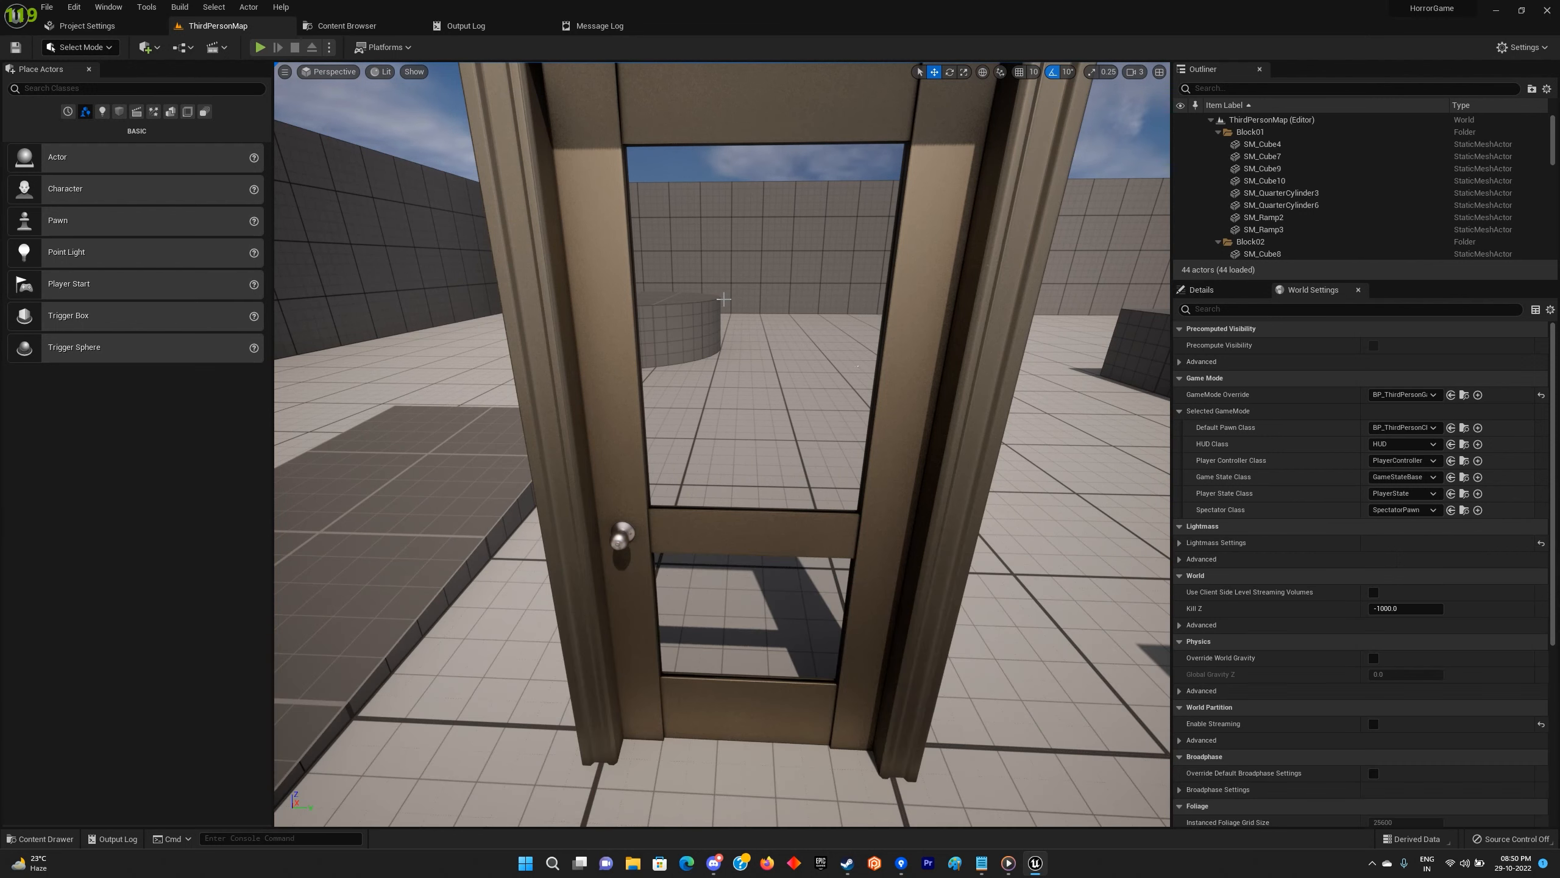
Switch to the Epic Games Launcher, search the Marketplace for "adventure" and limit the results to free products.
left_click(1496, 10)
left_click(821, 862)
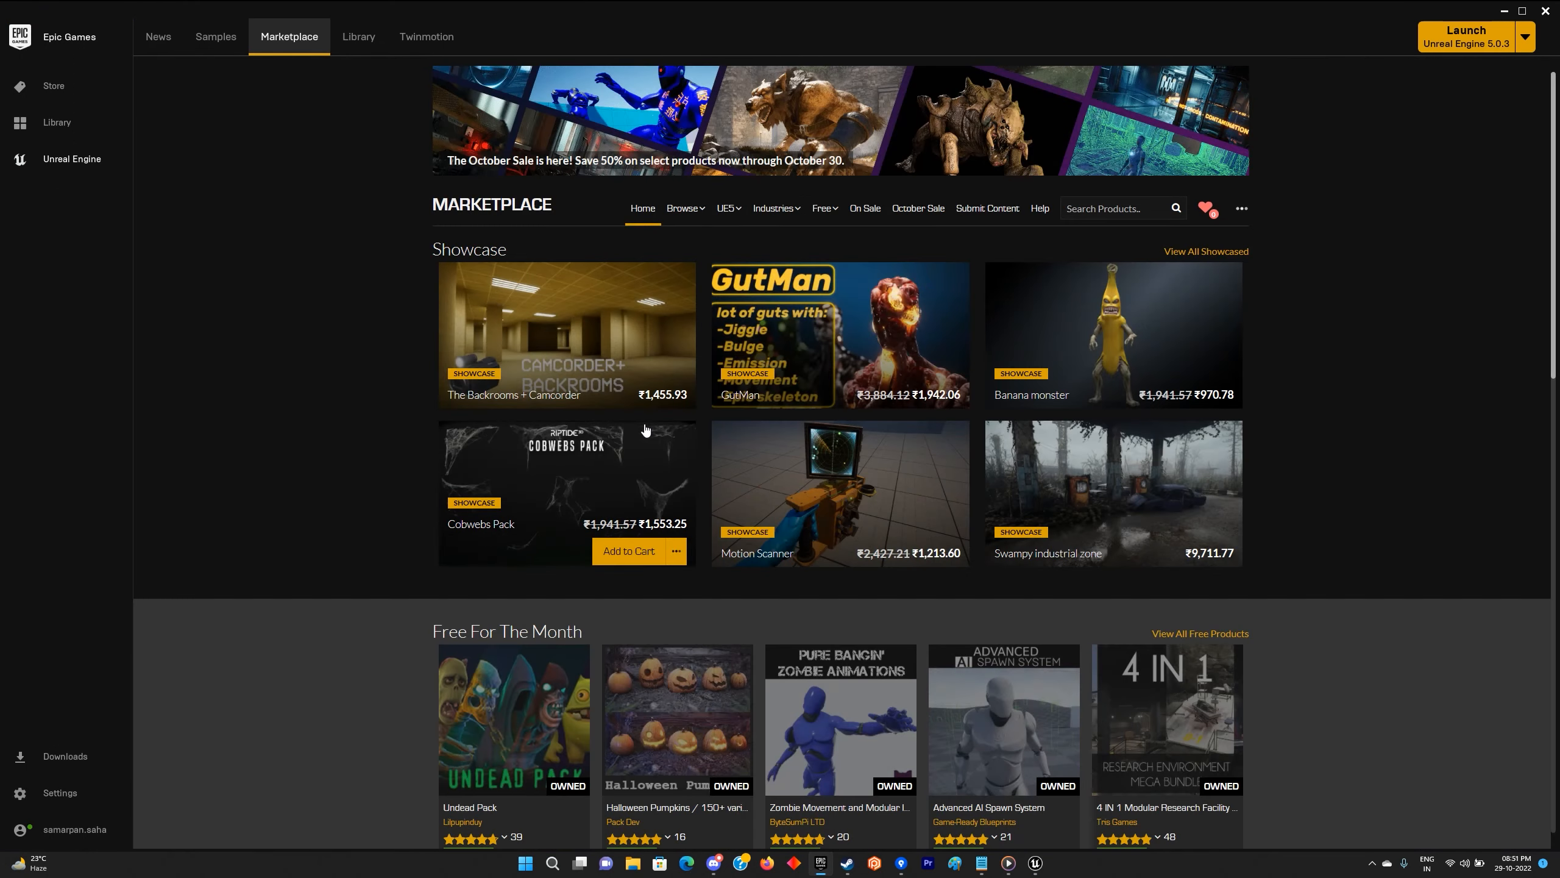
left_click(1109, 210)
type("adve")
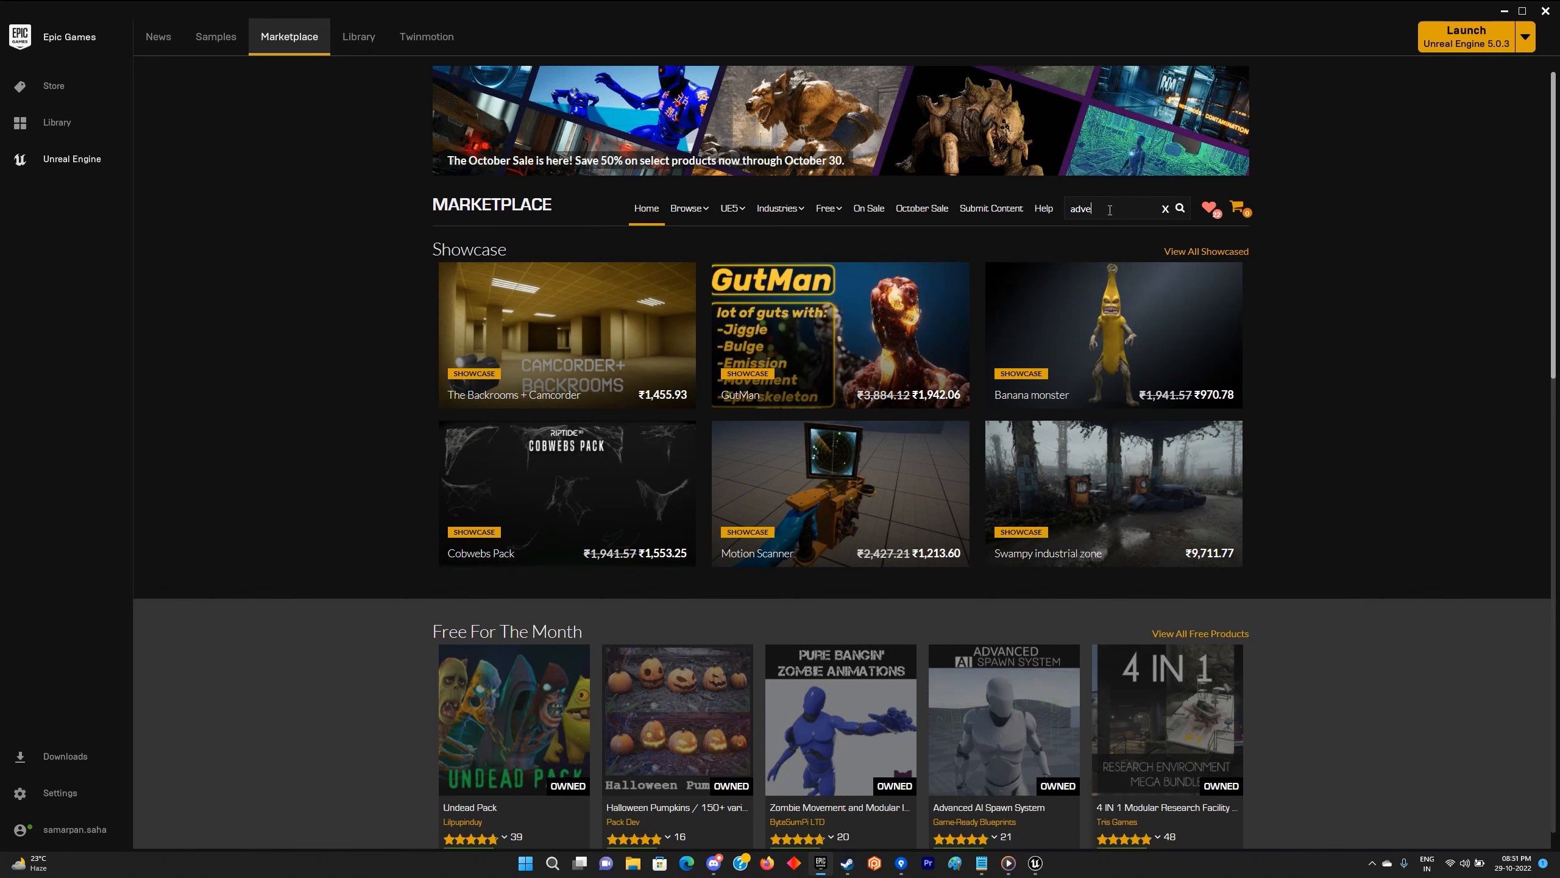
type("nture")
key("Return")
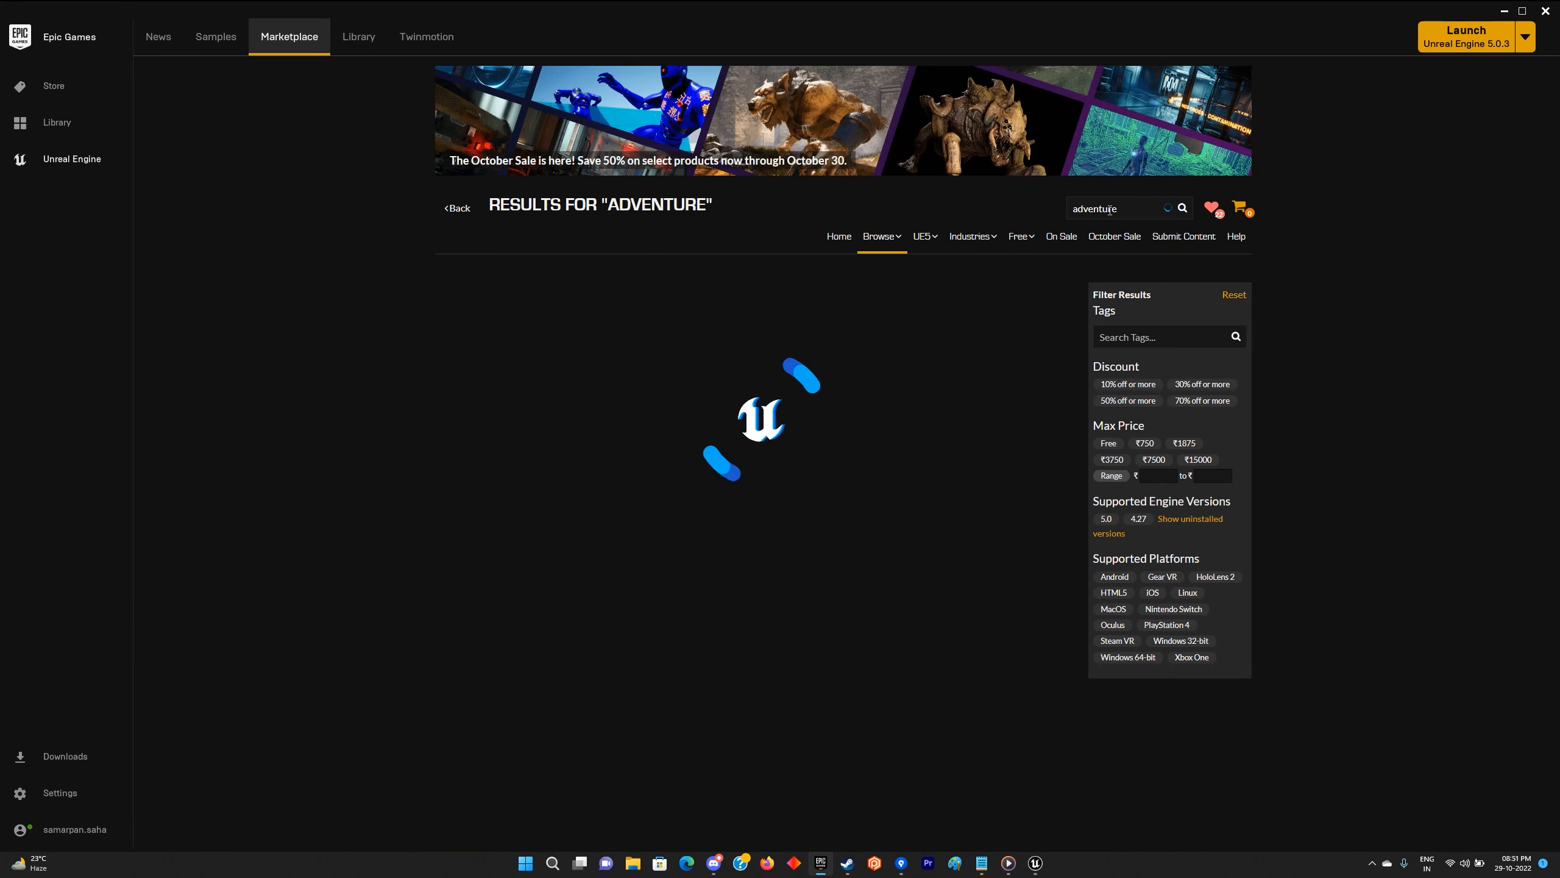
left_click(1104, 445)
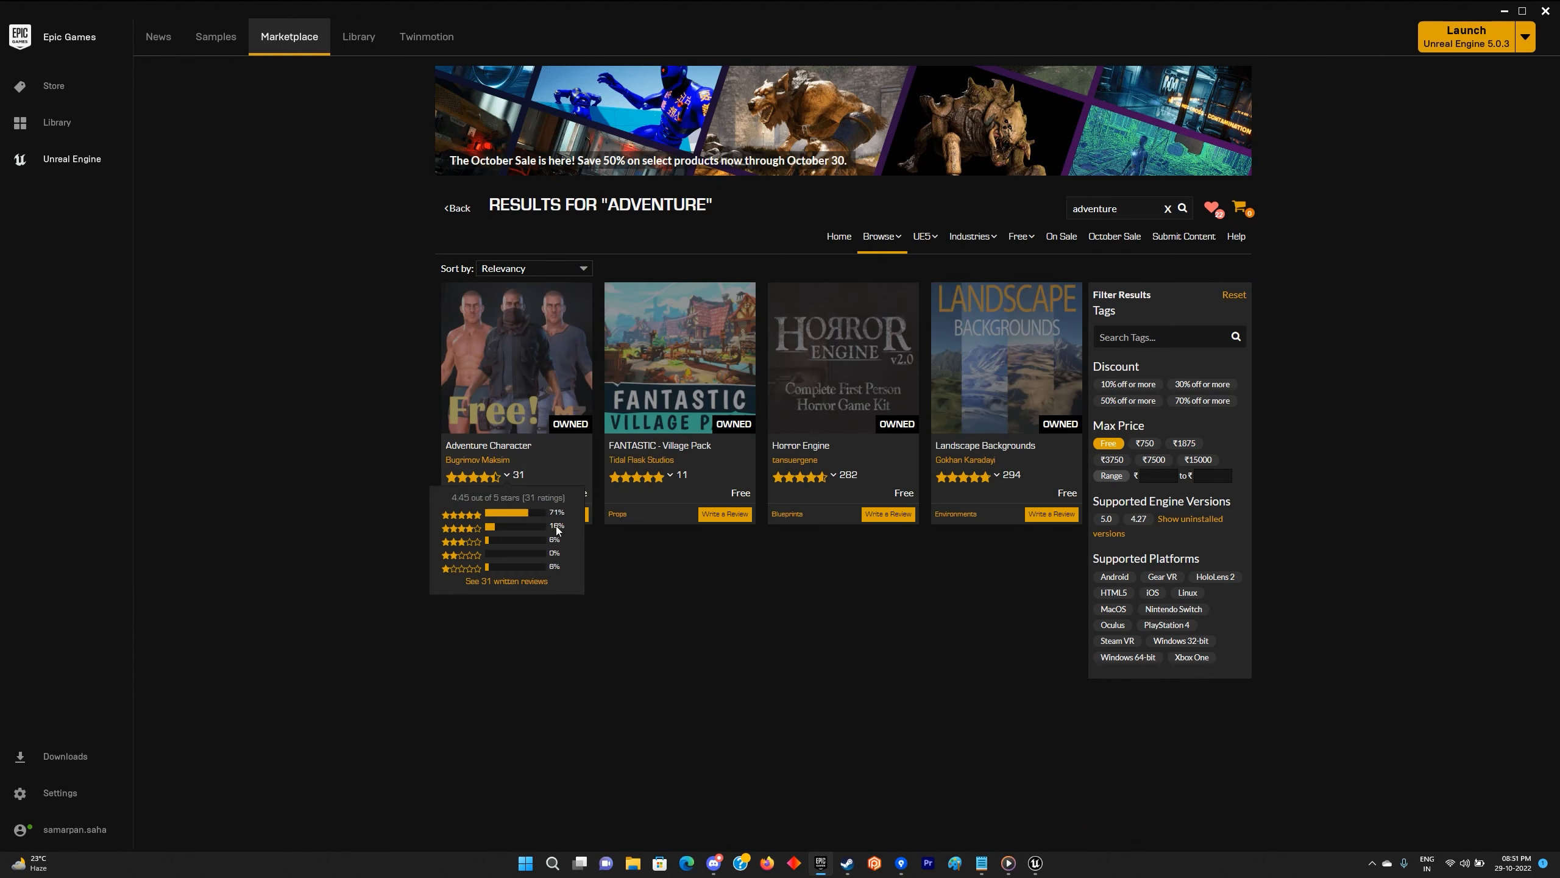
View the Adventure Character creator's free products and open the Adventure Character product page.
left_click(533, 458)
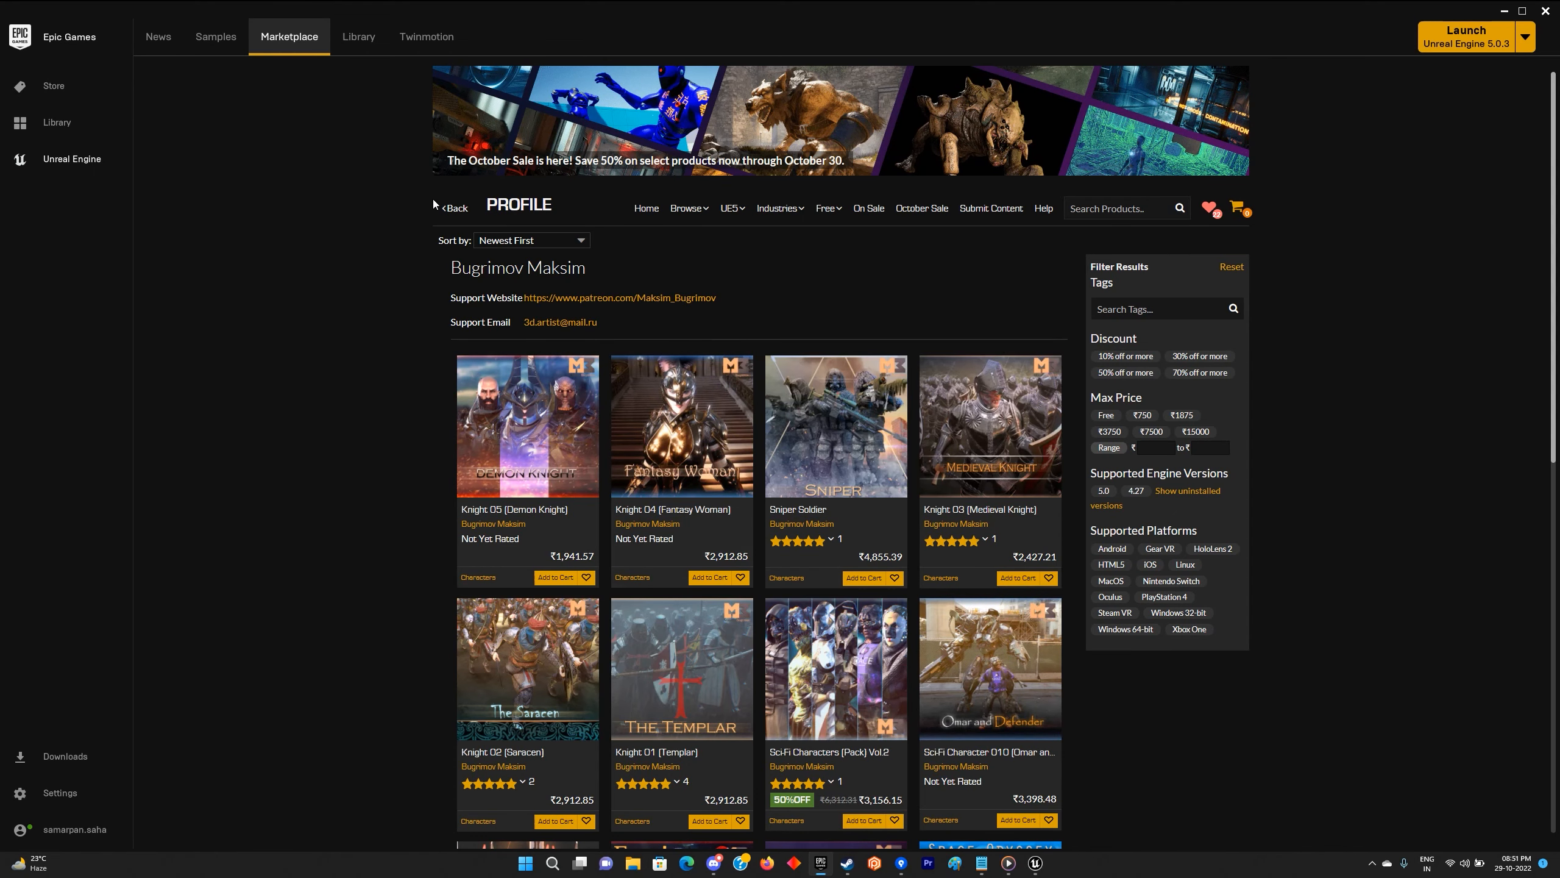
left_click(456, 209)
scroll(725, 528, "down", 3)
scroll(1114, 434, "up", 3)
left_click(1107, 415)
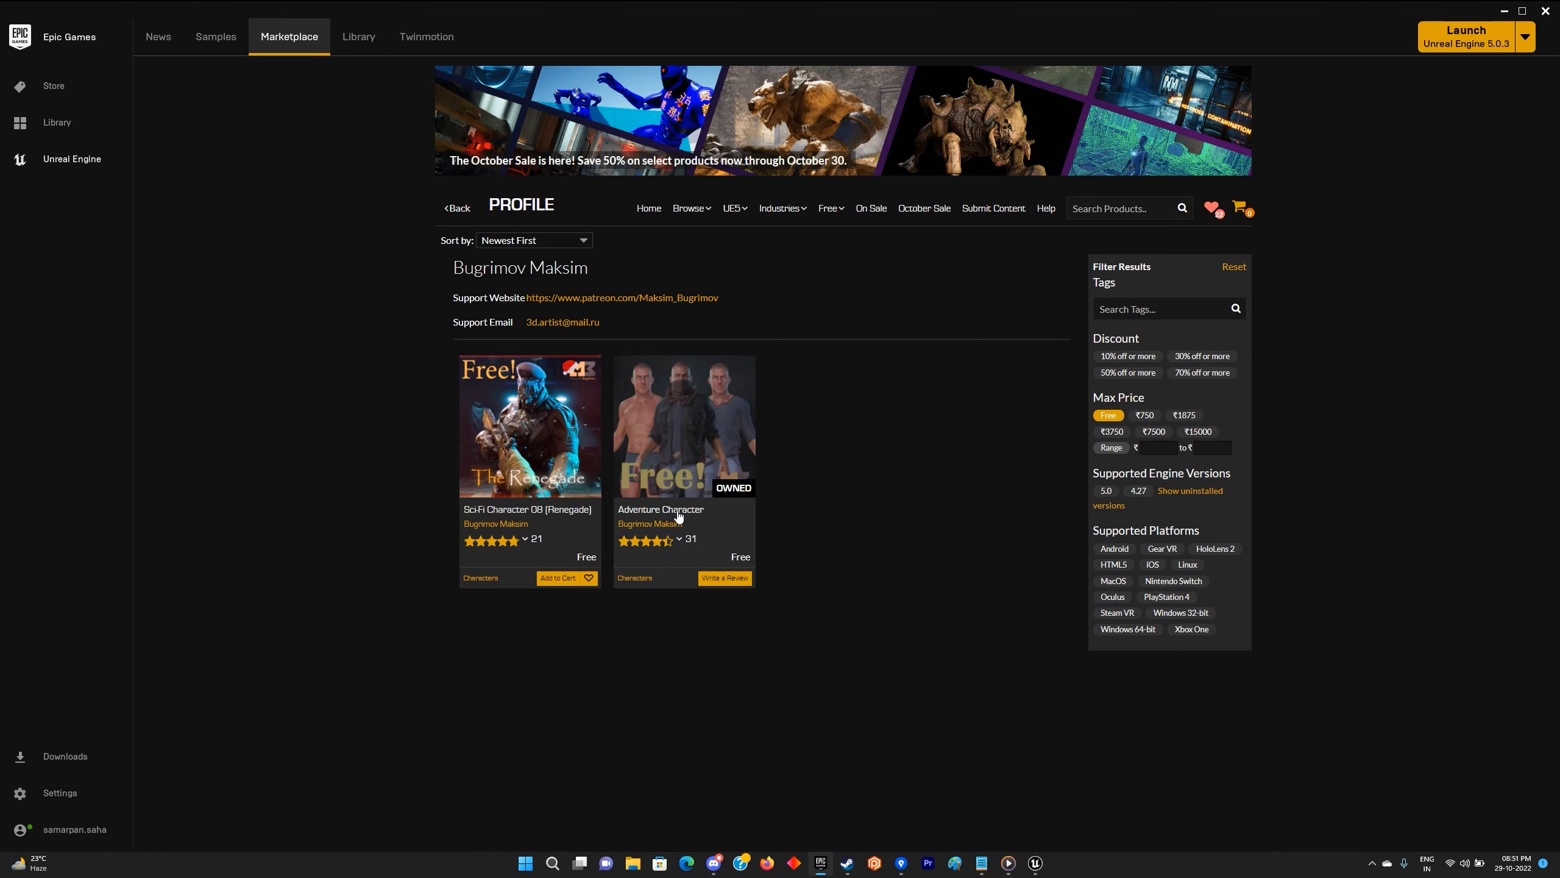
left_click(678, 512)
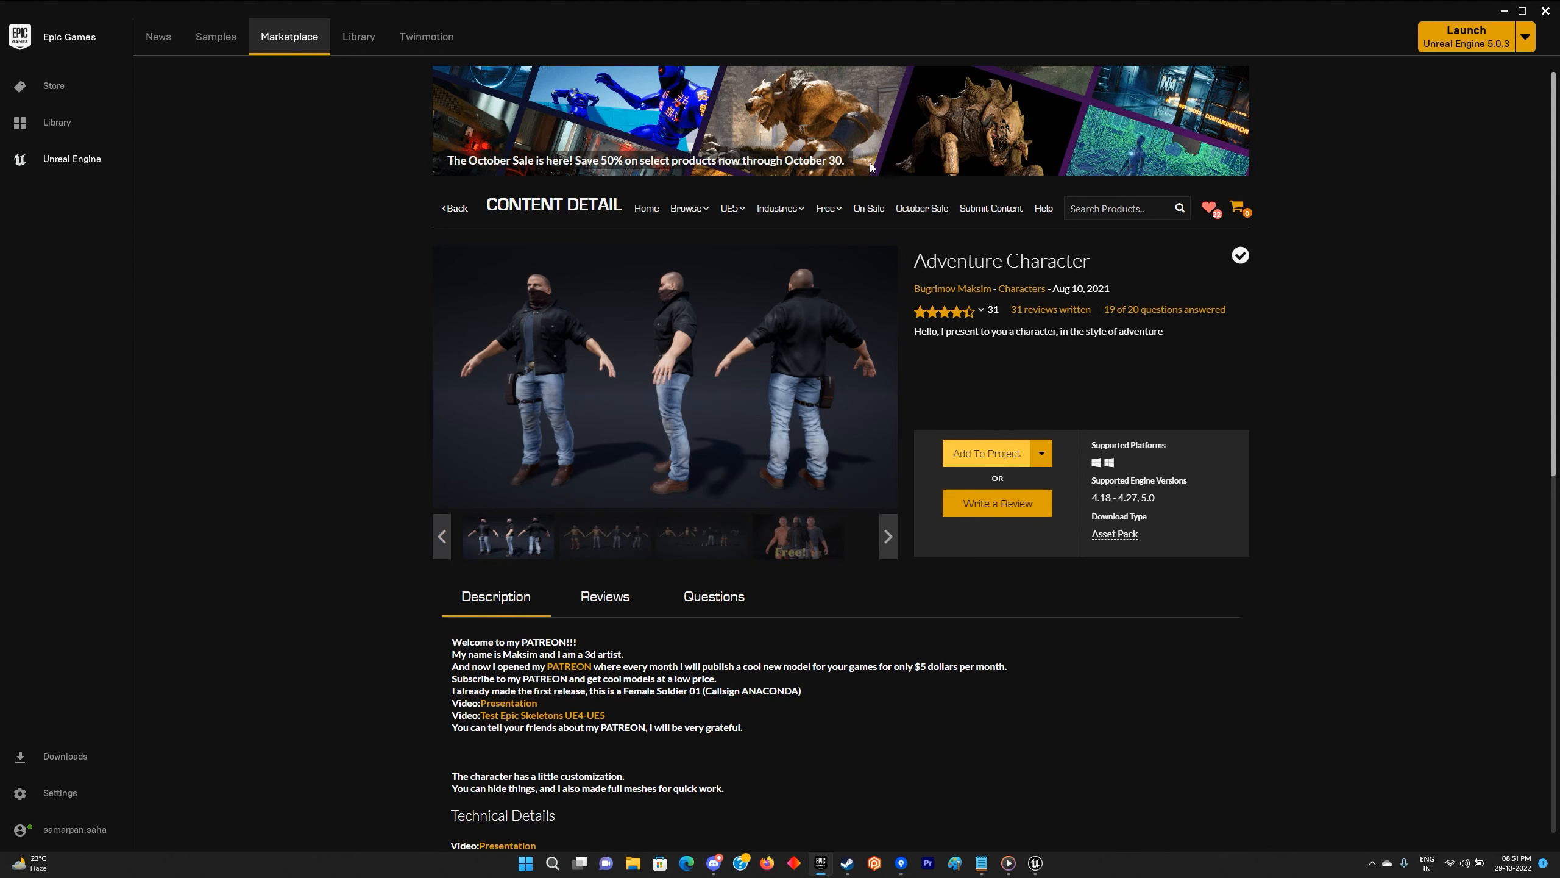
Add the Adventure Character asset pack to the HorrorGame project and return to Unreal Editor.
left_click_drag(871, 15, 0, 246)
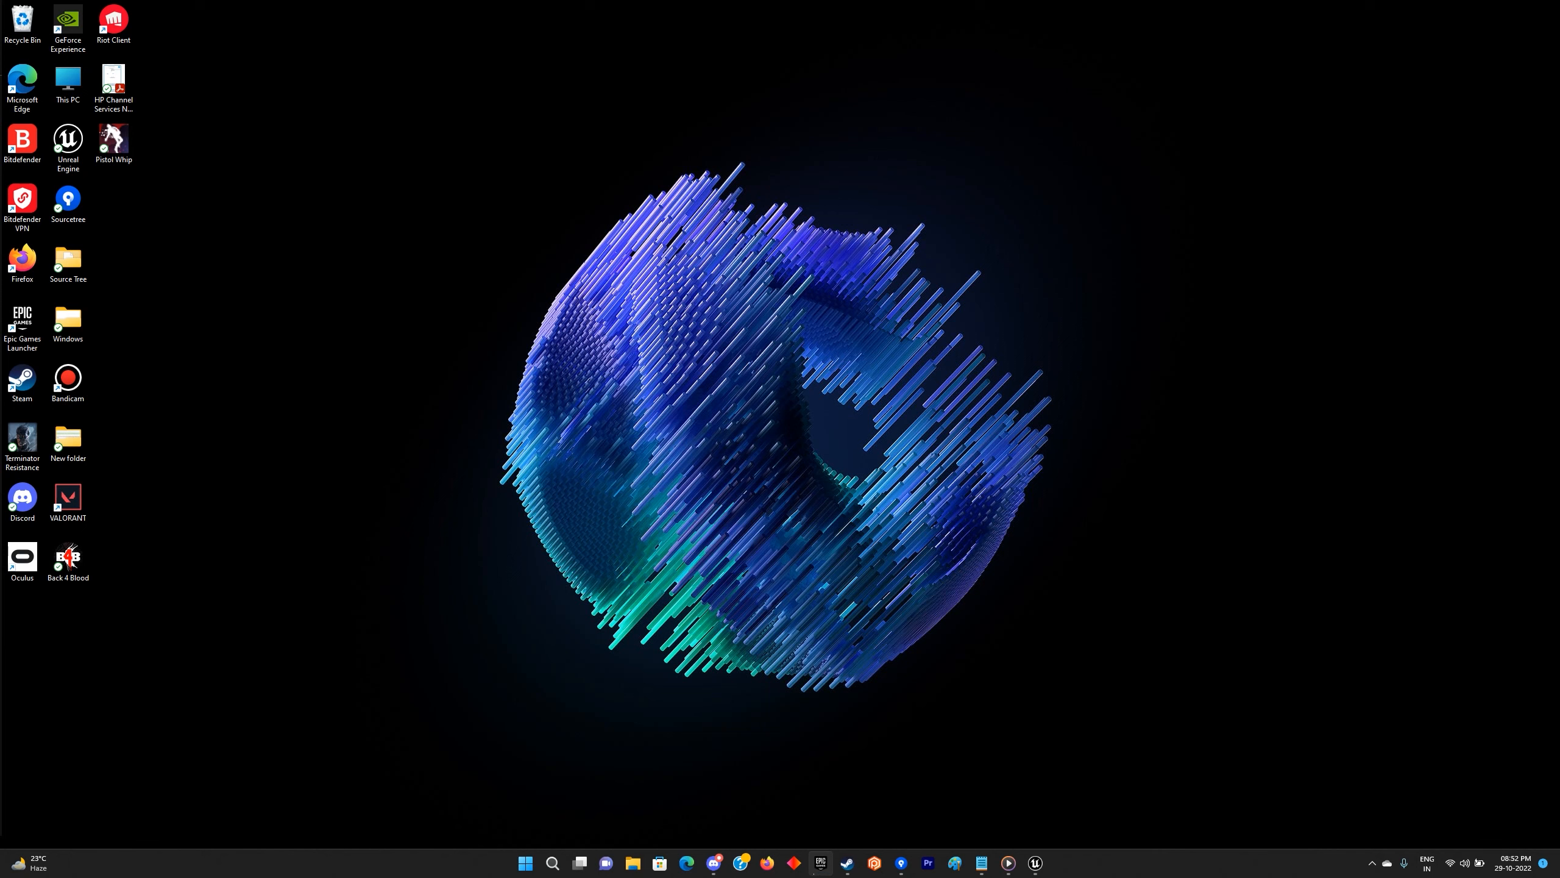
left_click_drag(0, 133, 497, 49)
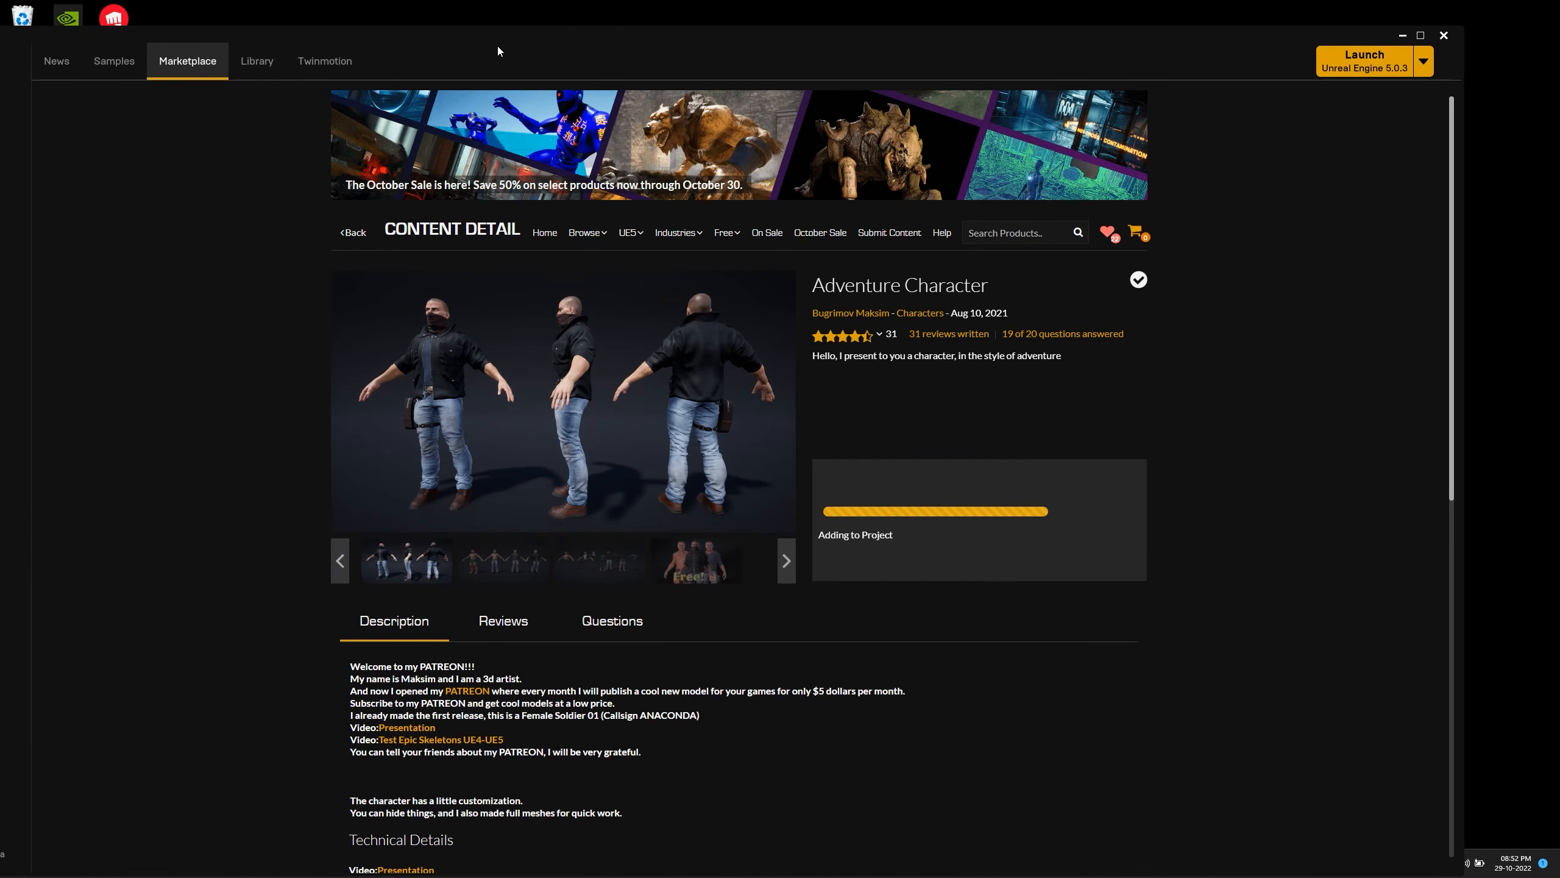
double_click(508, 40)
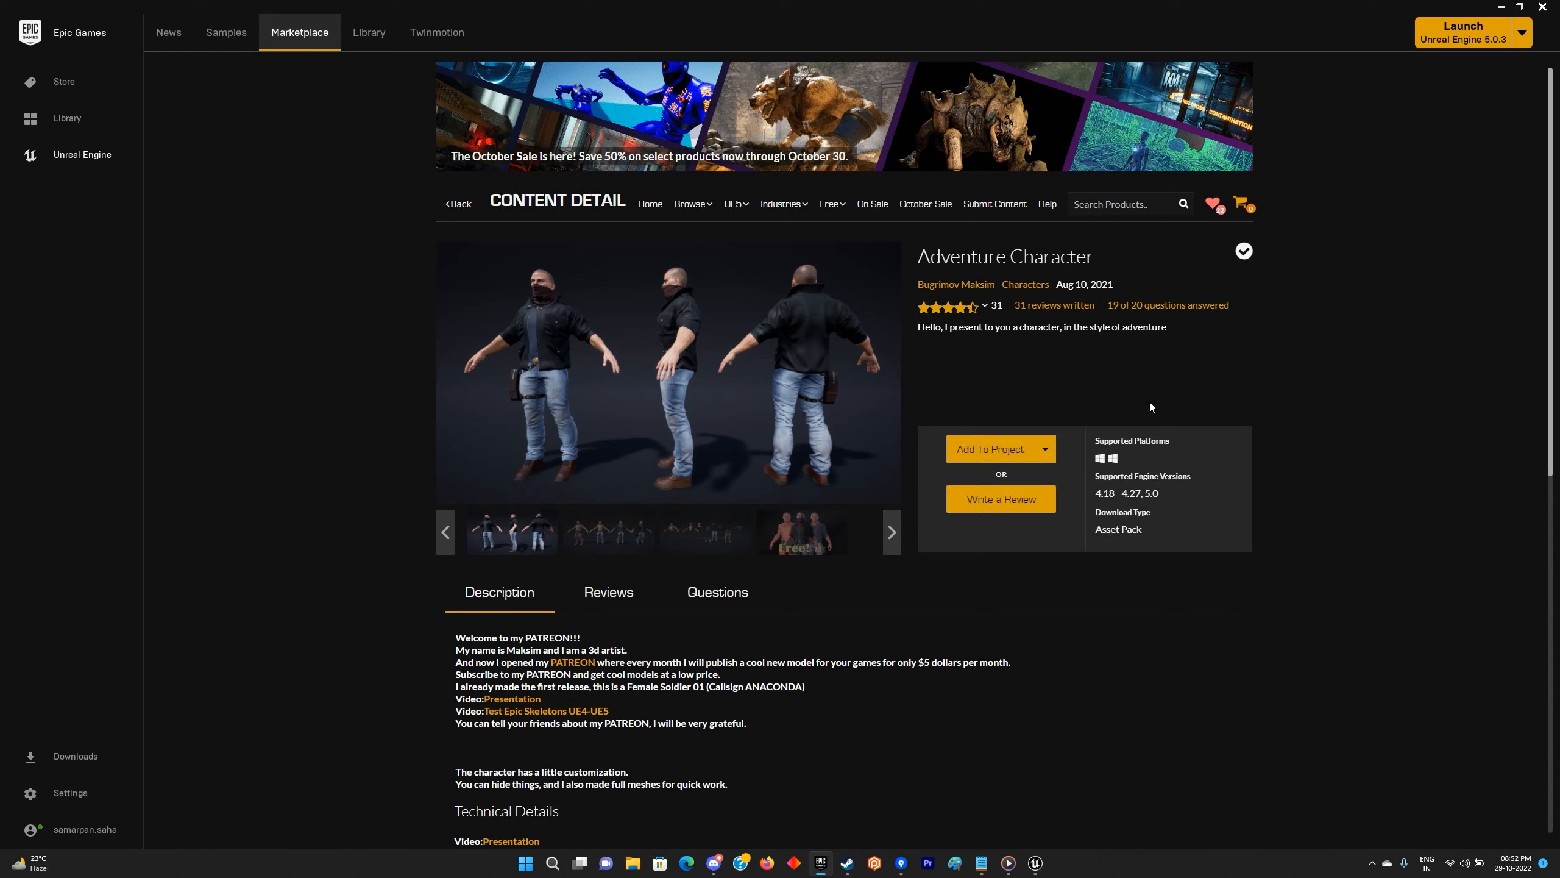
left_click(1500, 6)
left_click(1035, 863)
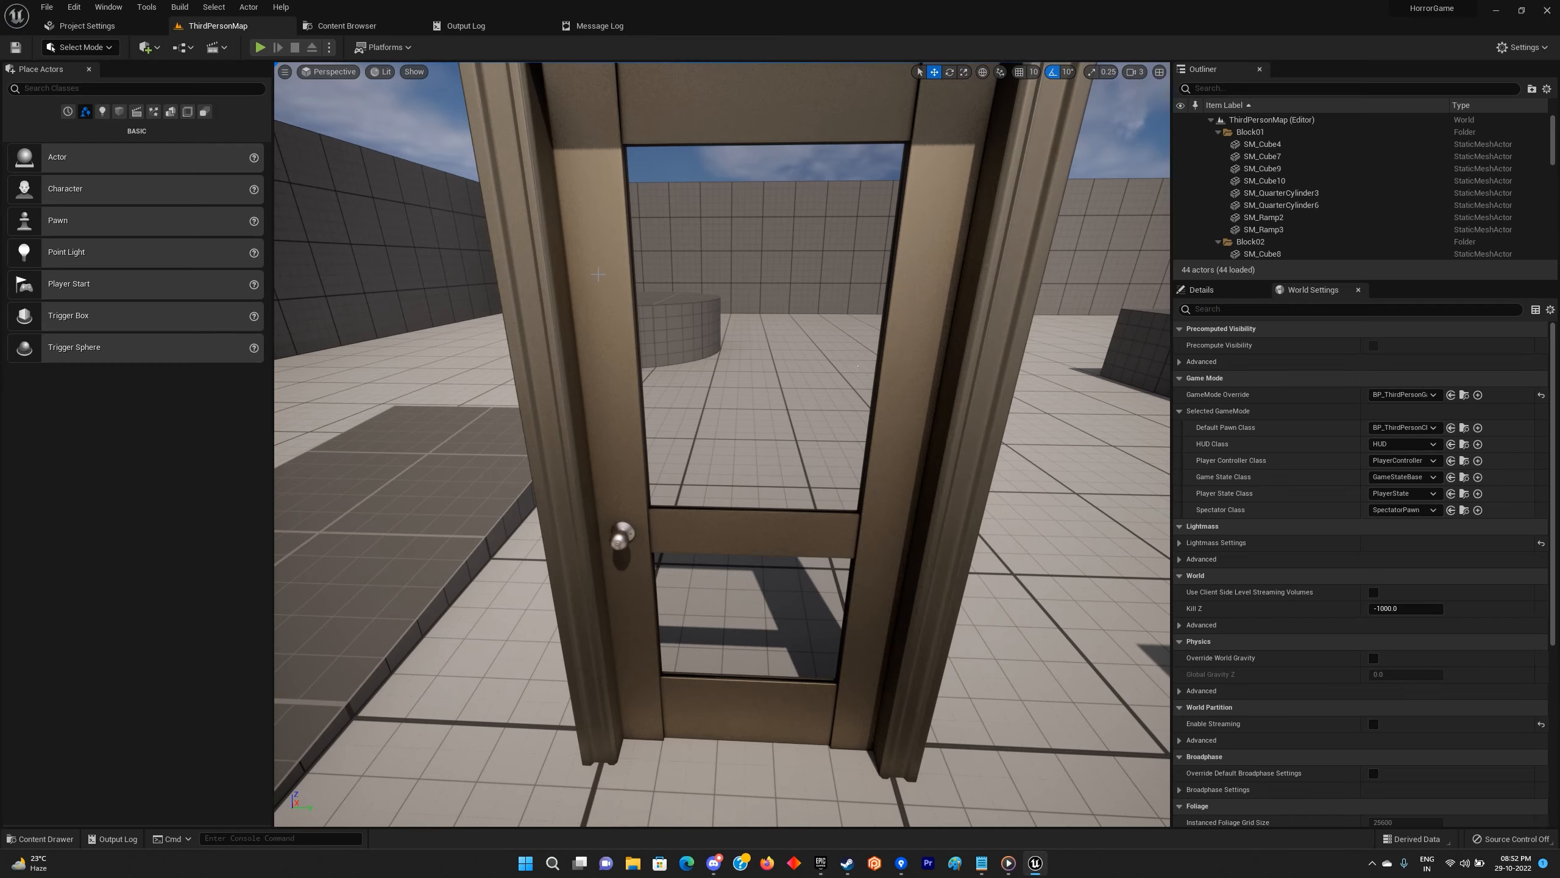
Open the Man/Mesh/Parts content folder and look through the separate body and clothing meshes.
key("ctrl+space")
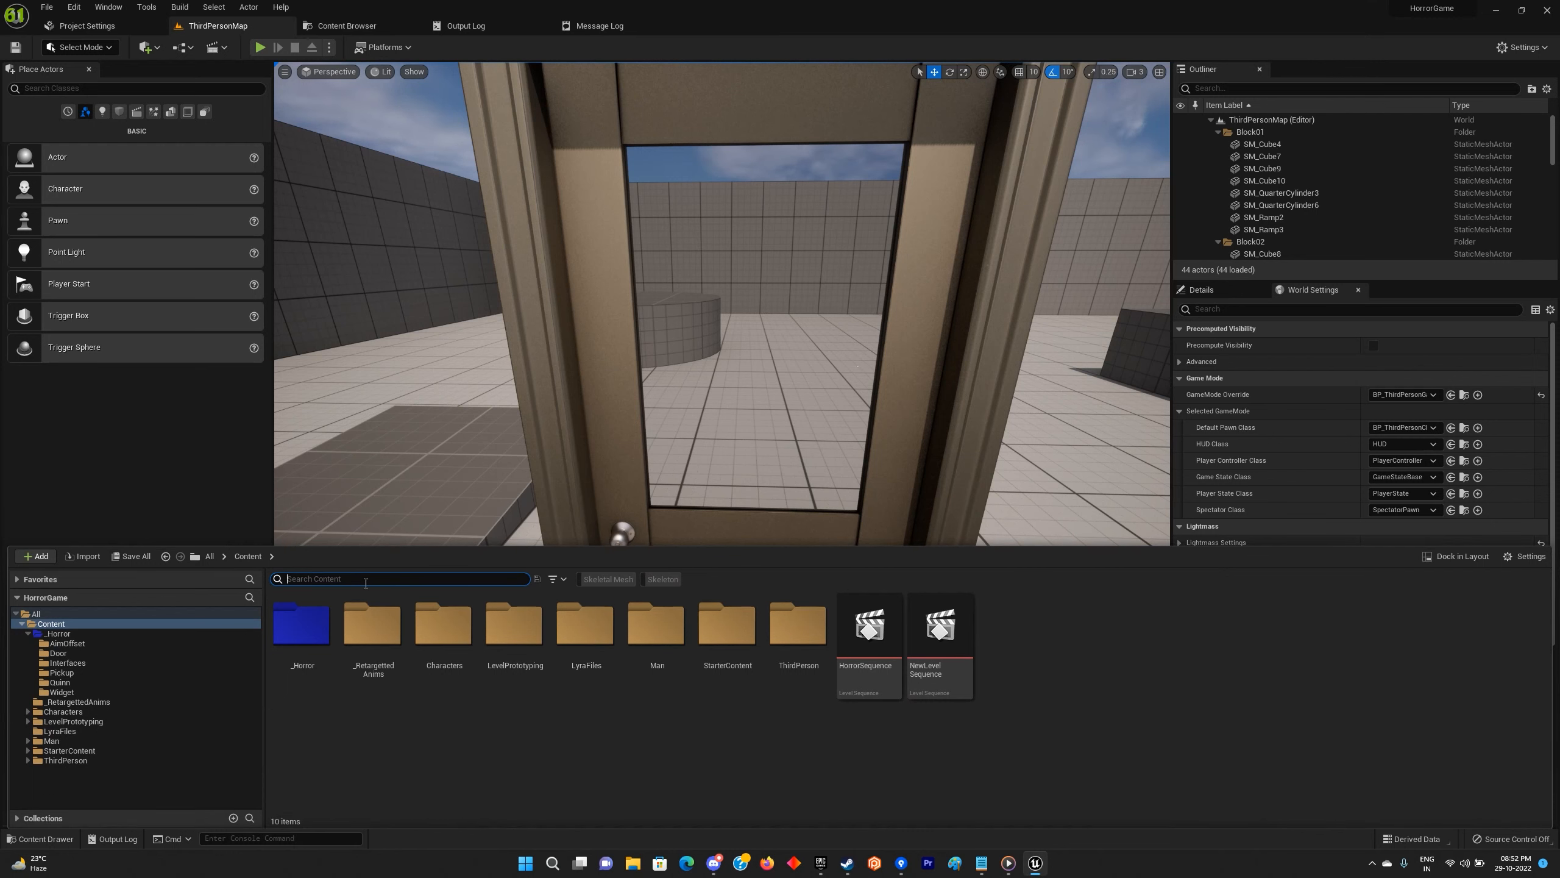
double_click(673, 650)
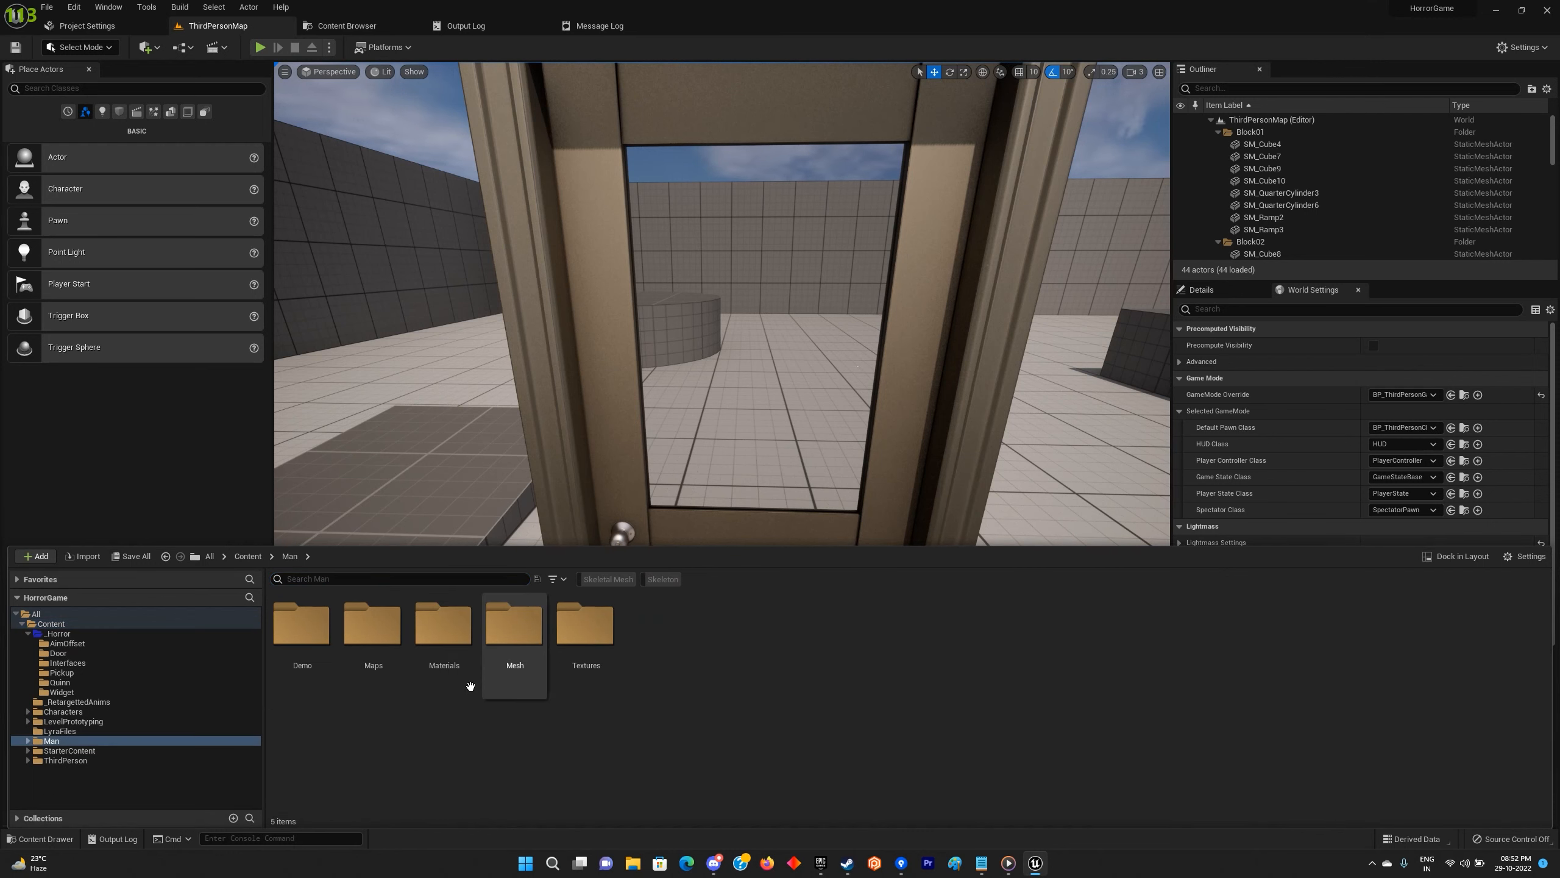
double_click(510, 636)
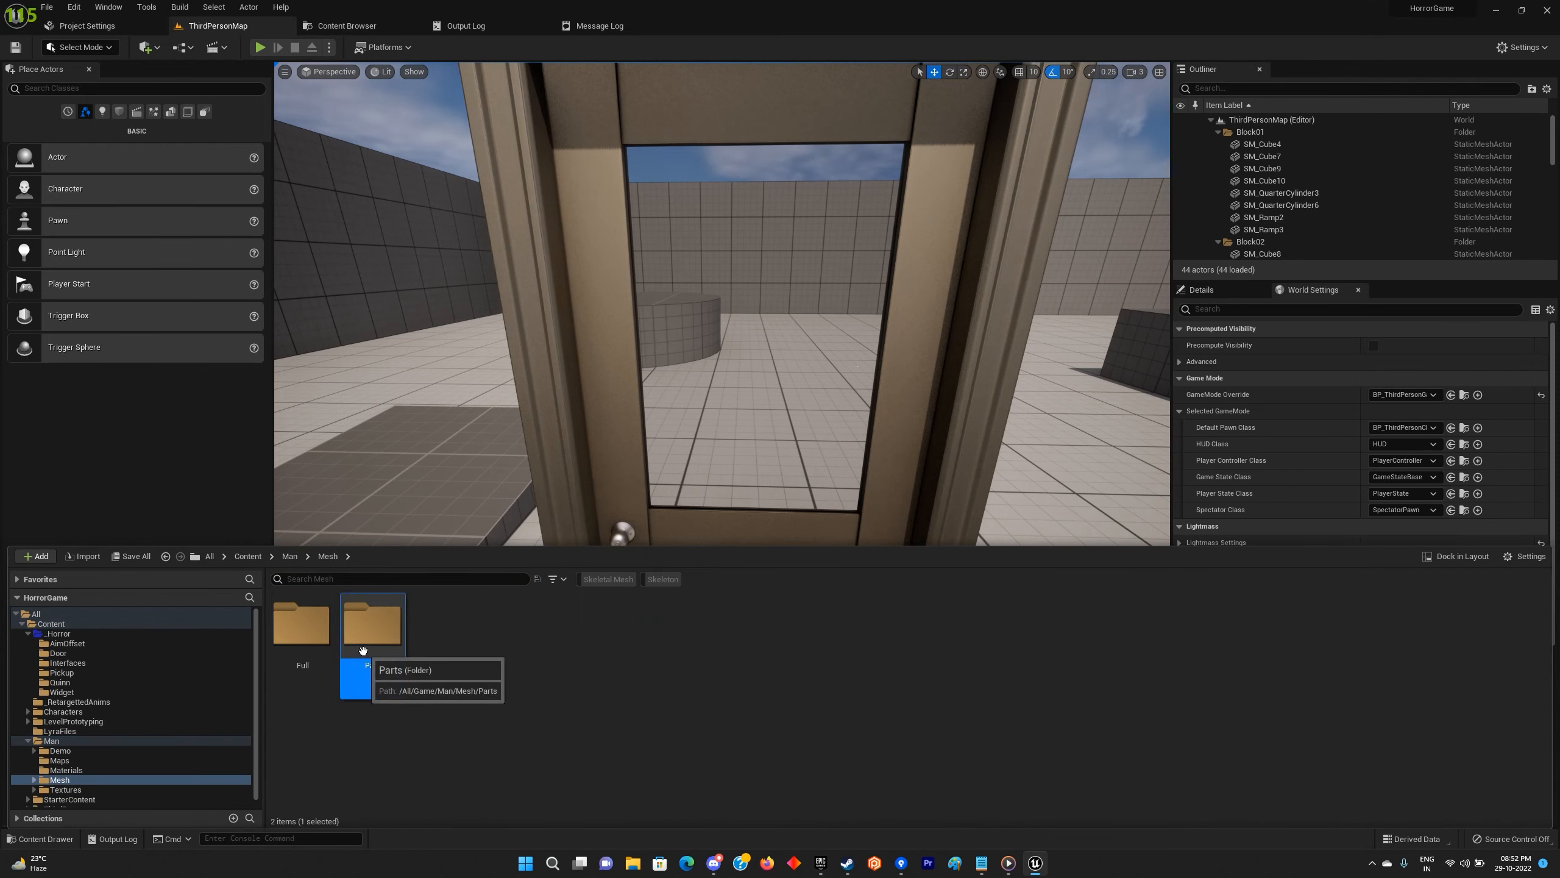
double_click(369, 664)
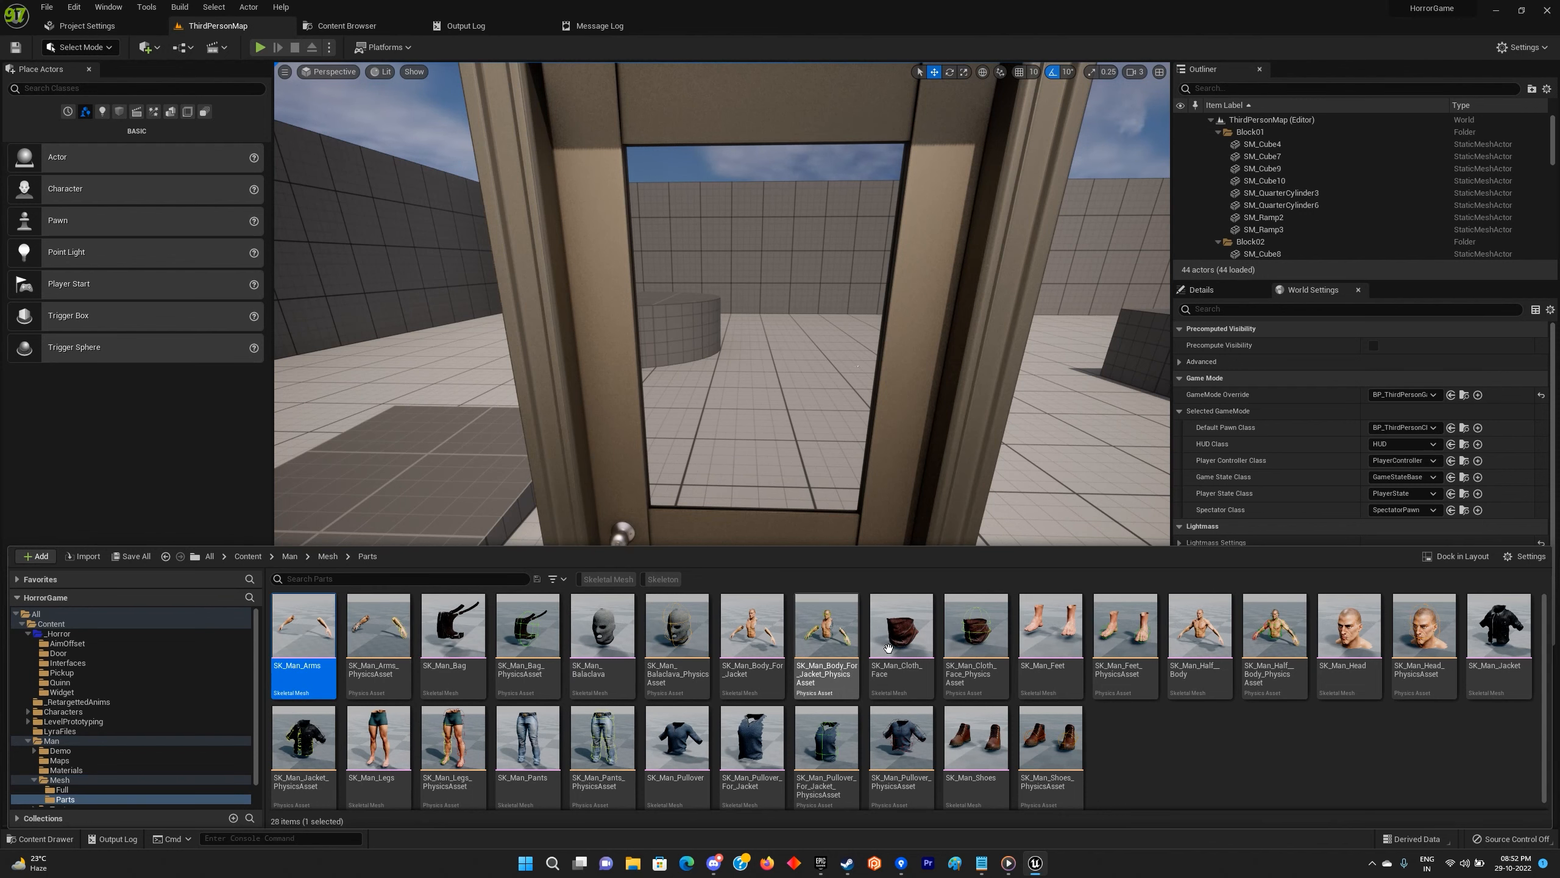
left_click(976, 634)
left_click(1125, 633)
left_click(1265, 633)
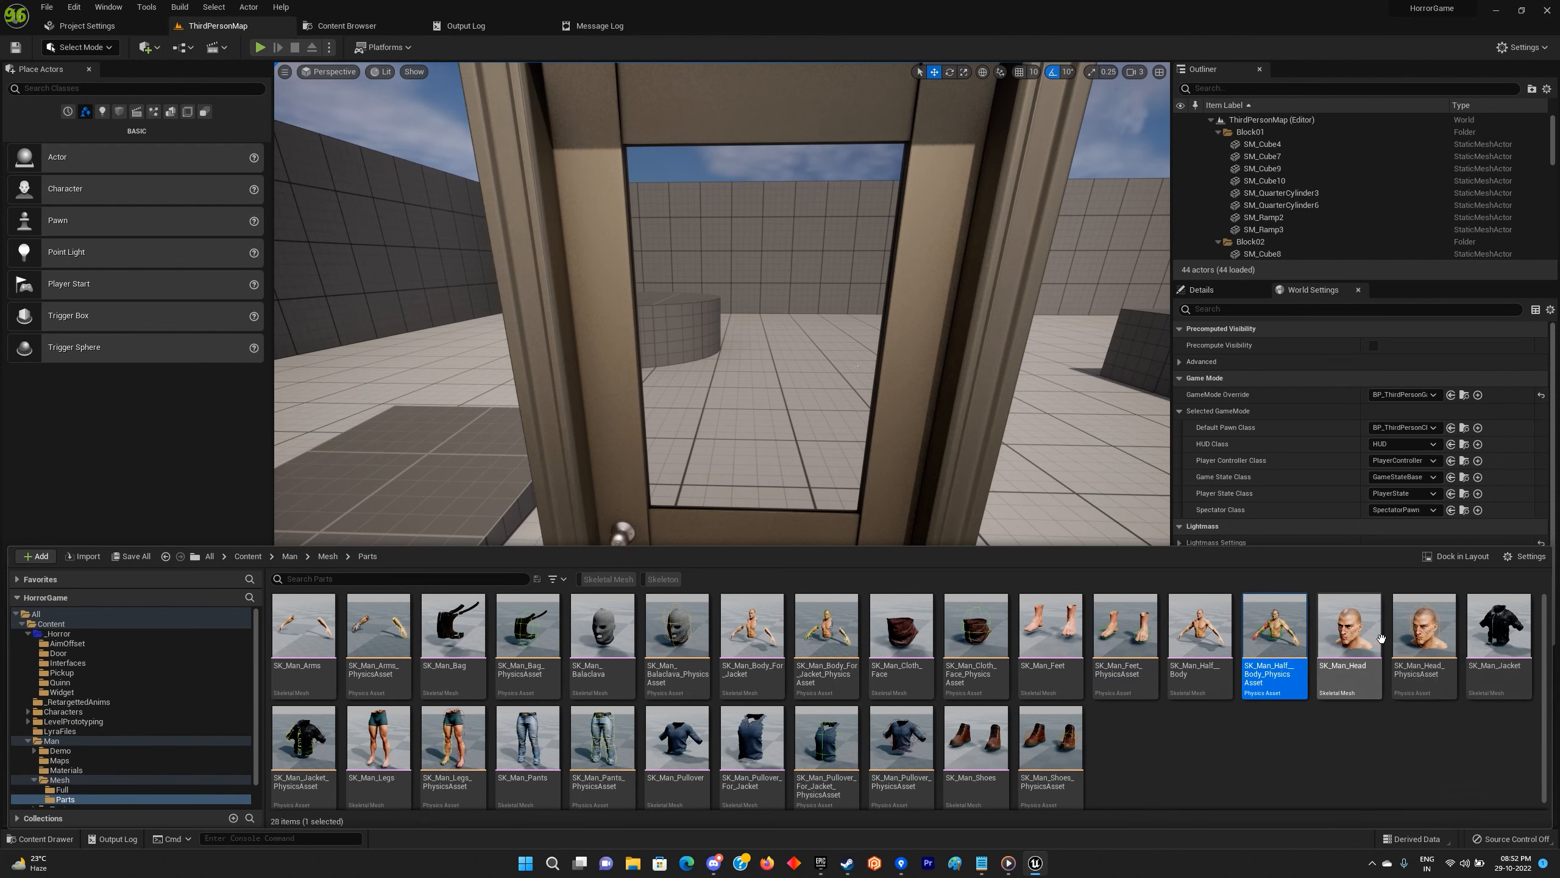
left_click(1498, 633)
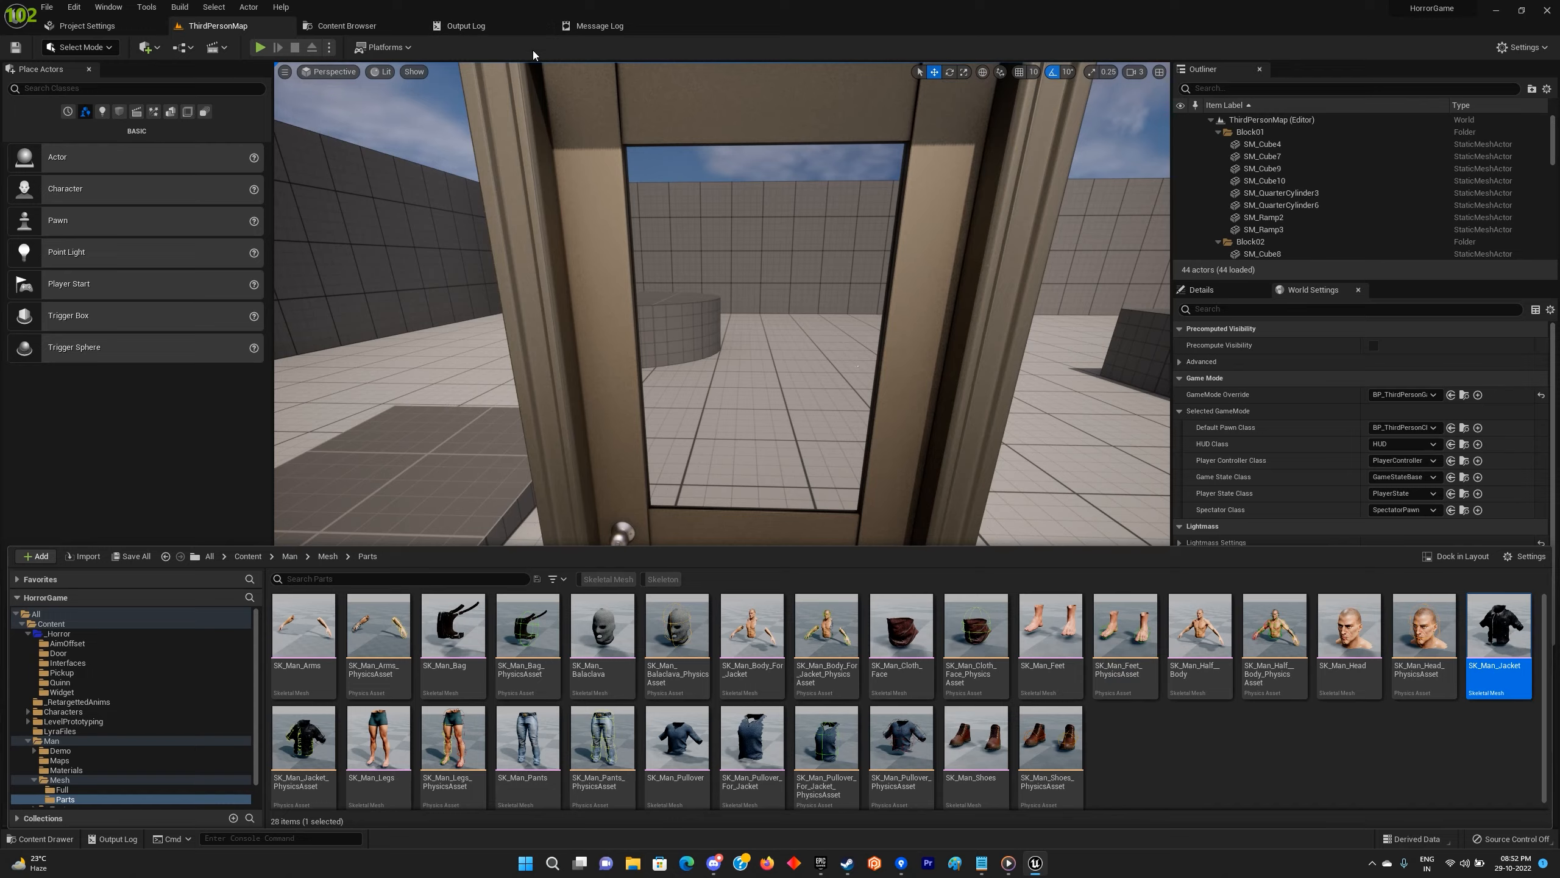
Open BP_ThirdPersonCharacter from the _Horror folder, show its 3D preview and select the character's Mesh component.
left_click(359, 27)
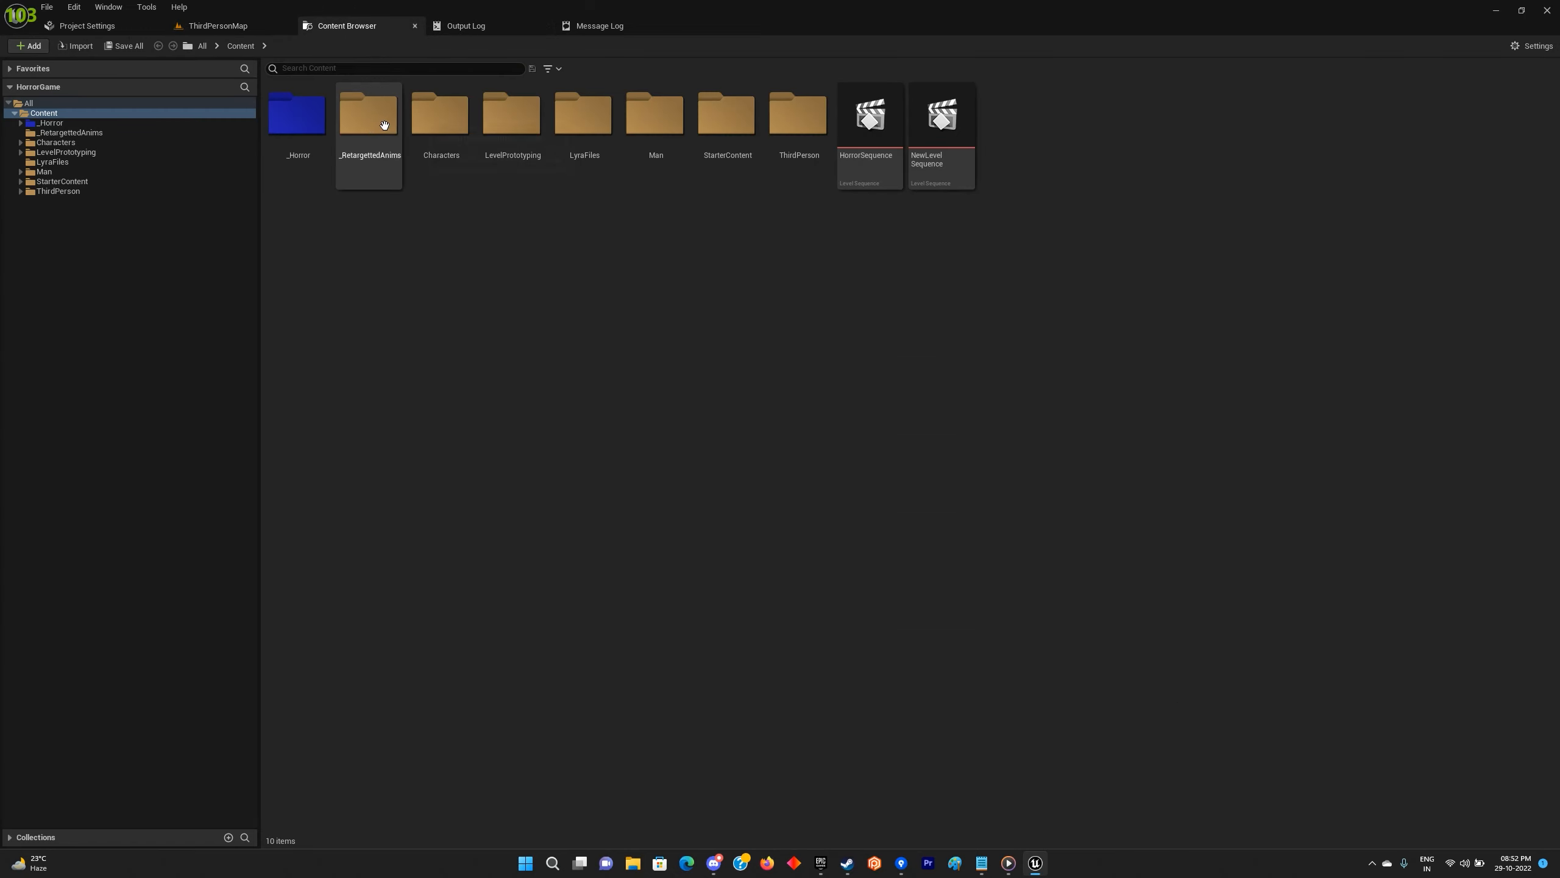
double_click(302, 150)
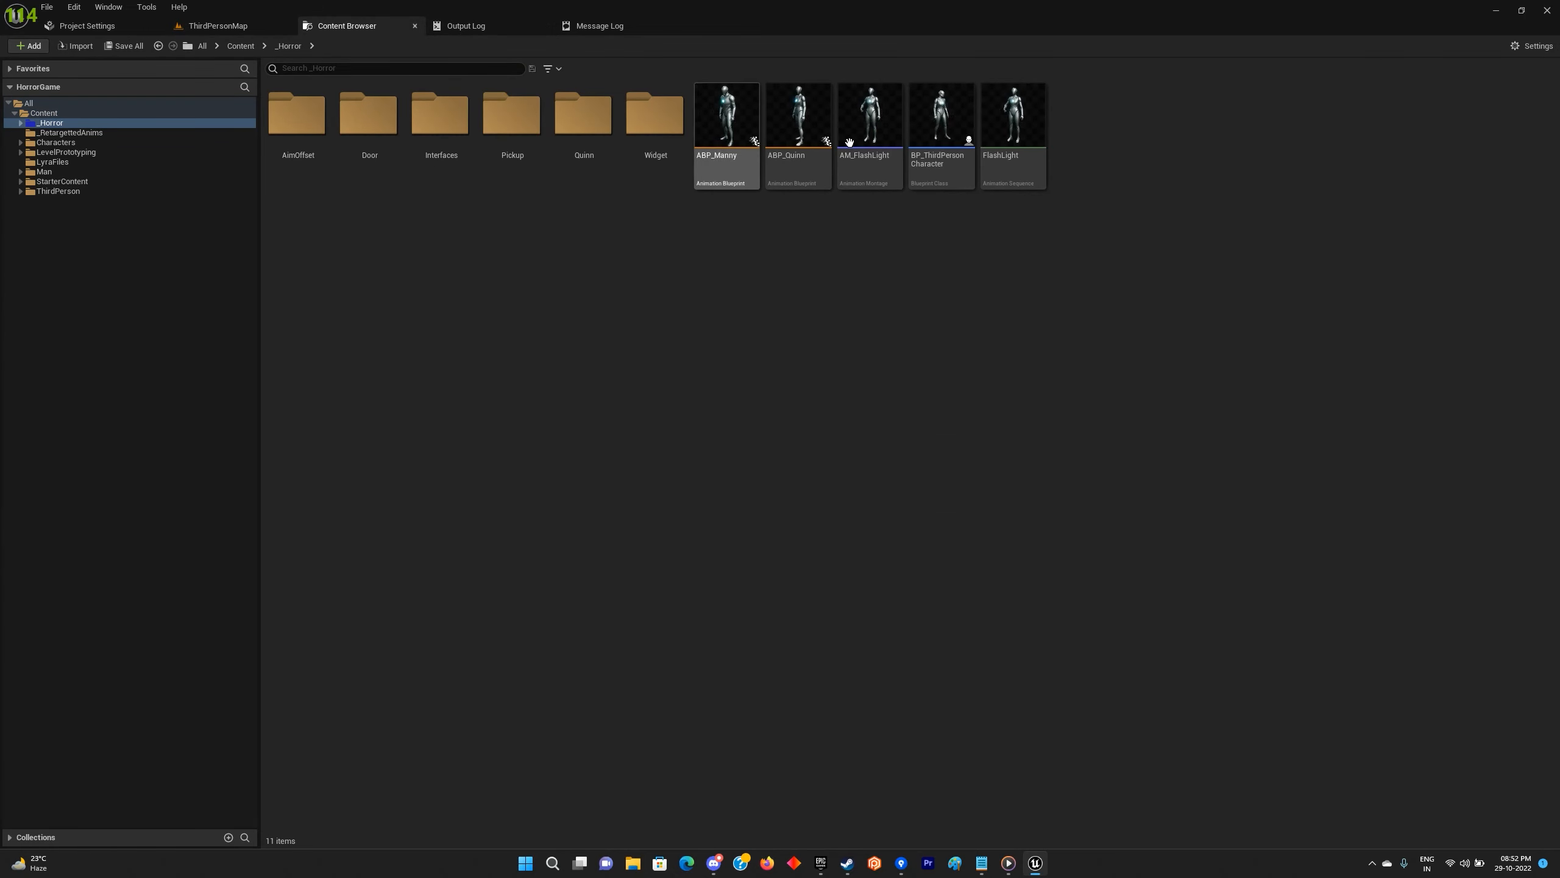
double_click(942, 123)
right_click_drag(432, 221, 542, 261)
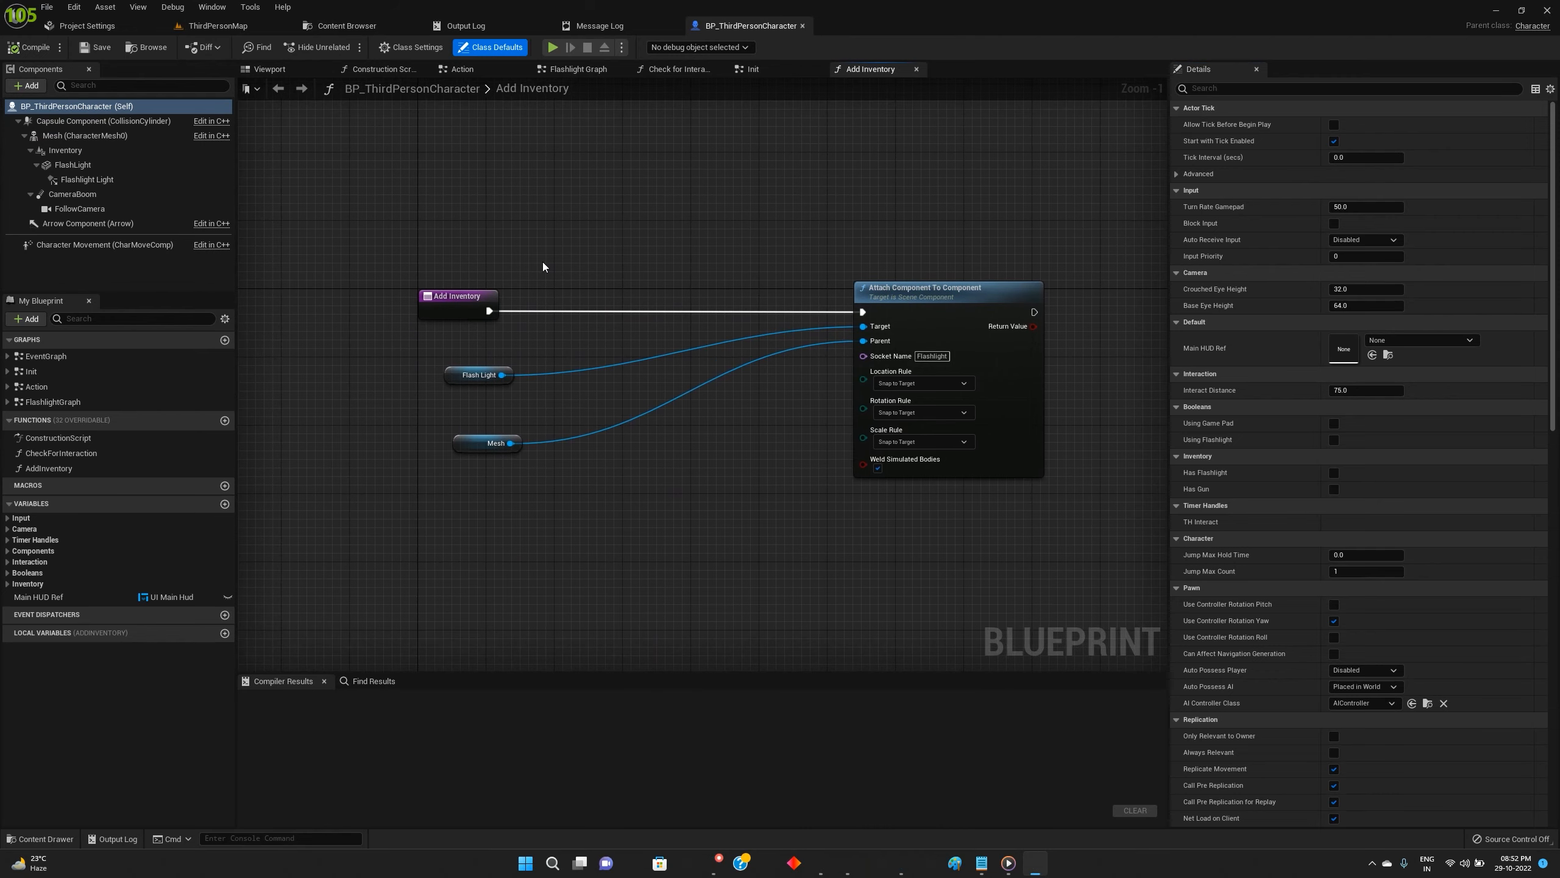
scroll(543, 262, "down", 1)
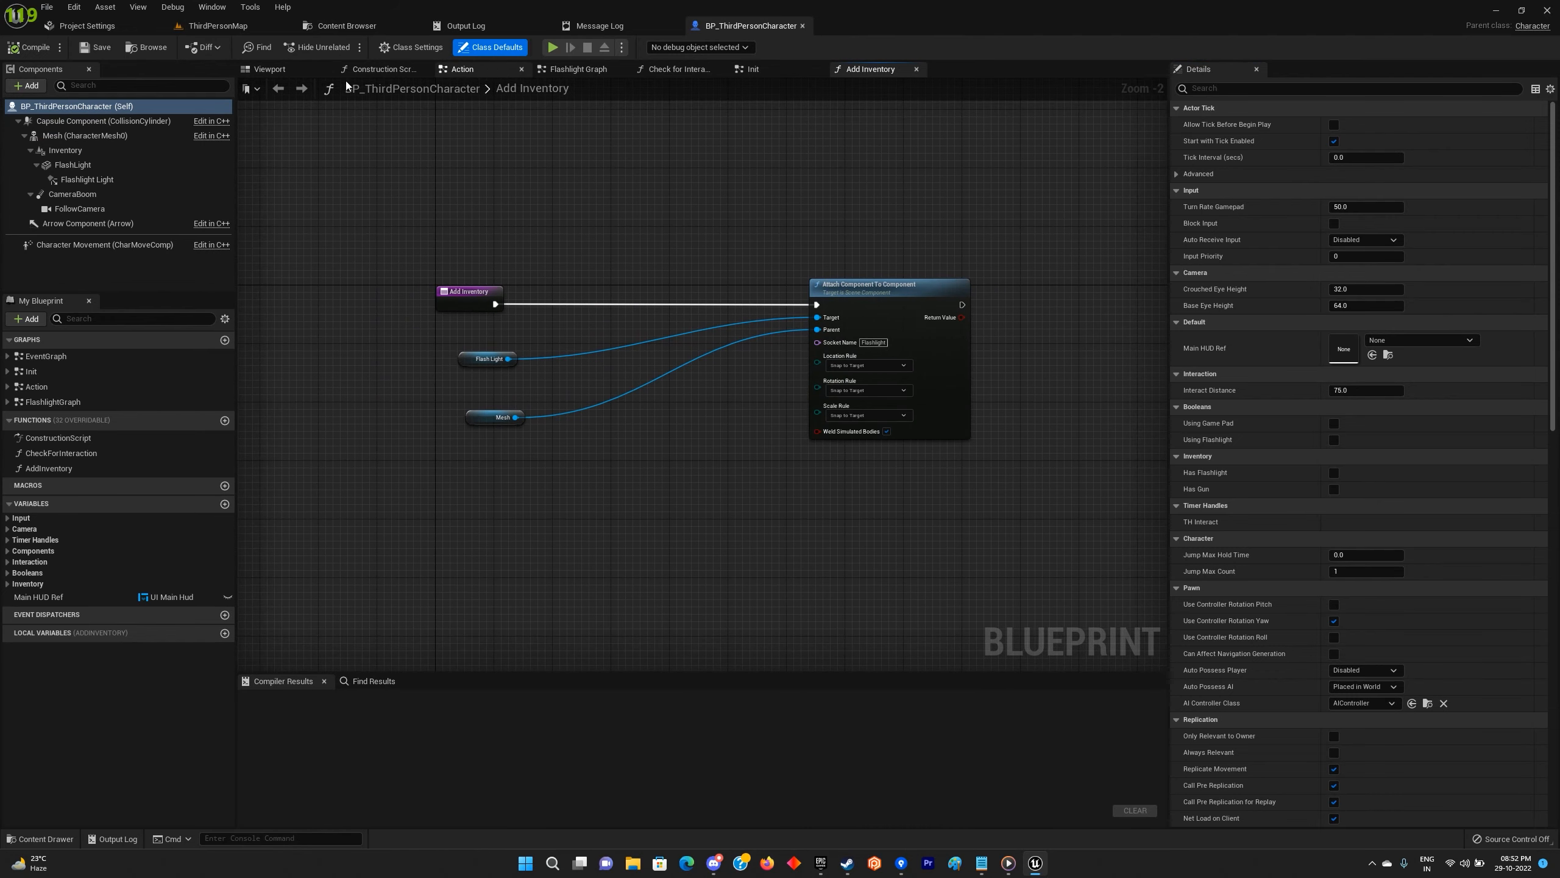
left_click(309, 73)
mouse_move(587, 332)
right_mouse_down()
mouse_move(560, 330)
mouse_move(615, 329)
right_mouse_up()
left_click(154, 135)
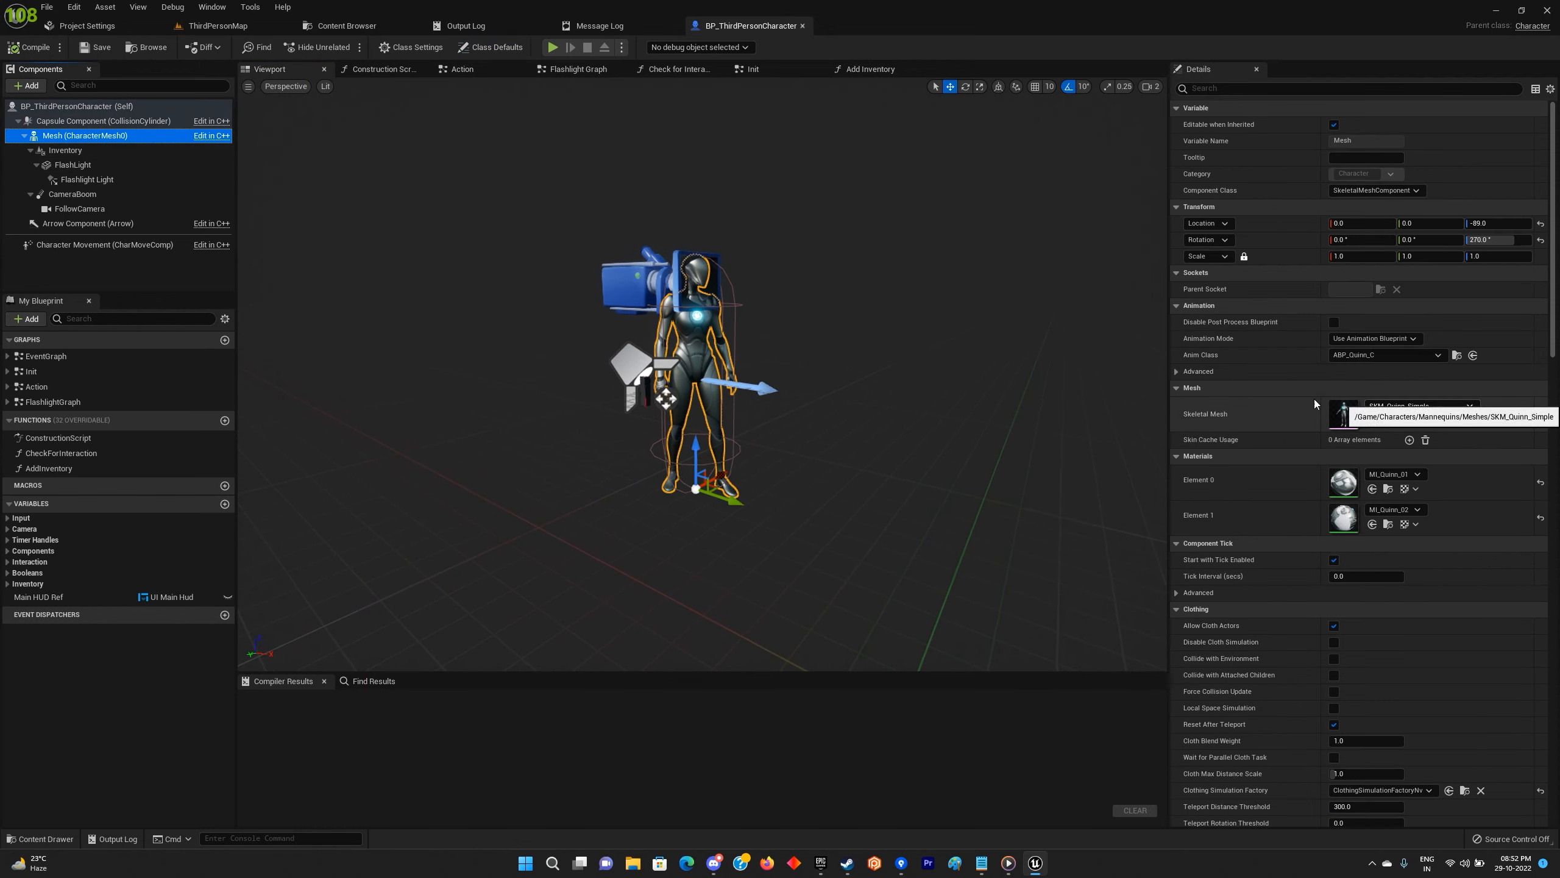
Set the Mesh component's skeletal mesh to SK_Man_Pullover.
key("ctrl+space")
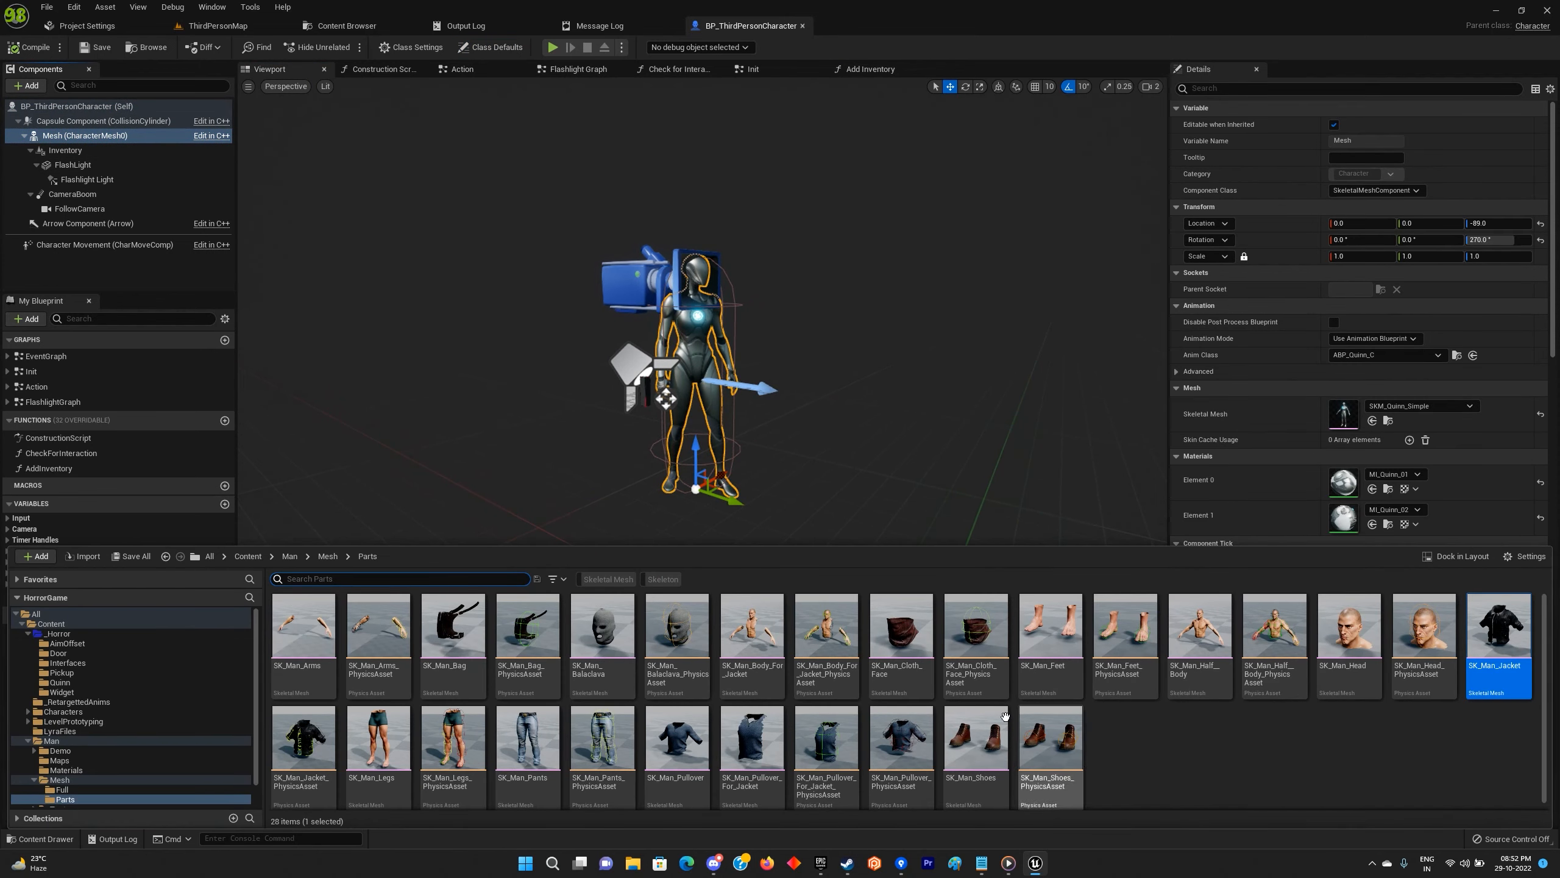
left_click(657, 760)
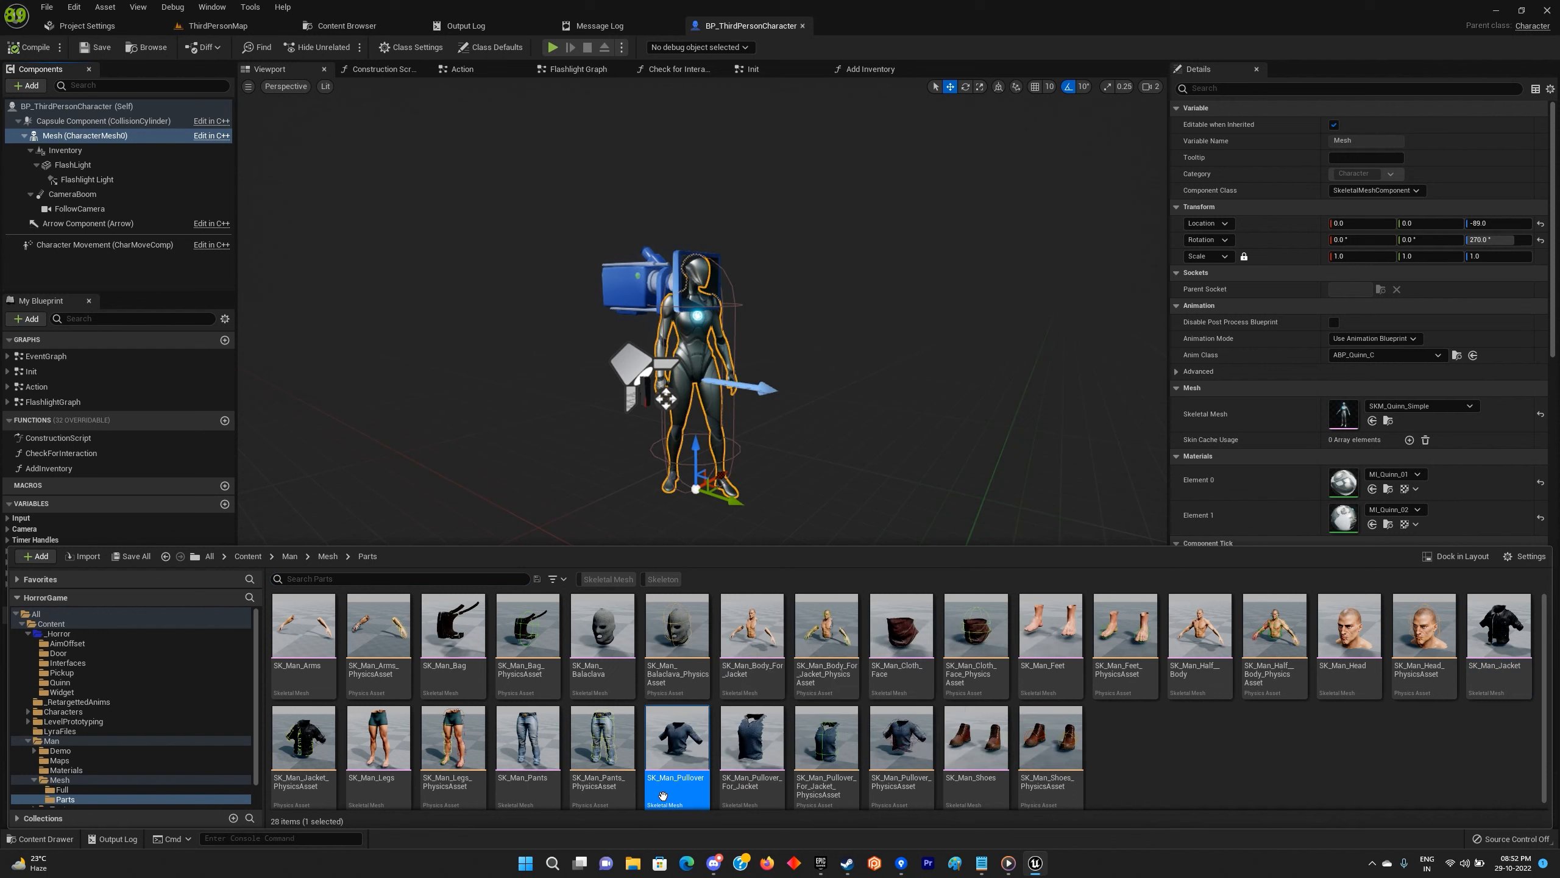
left_click(1395, 407)
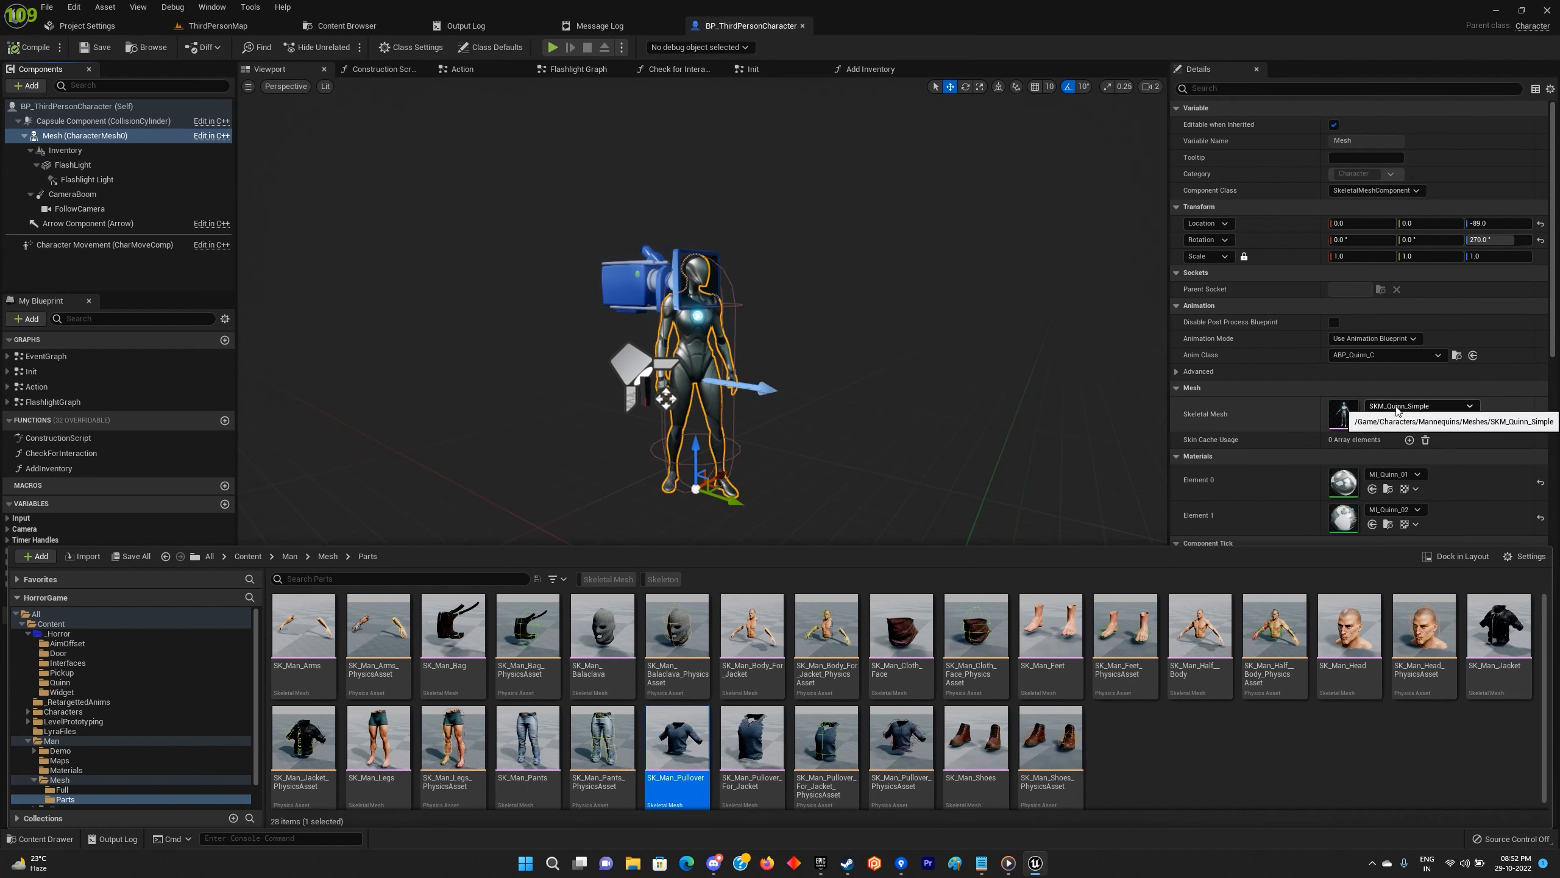
type("sk man pull")
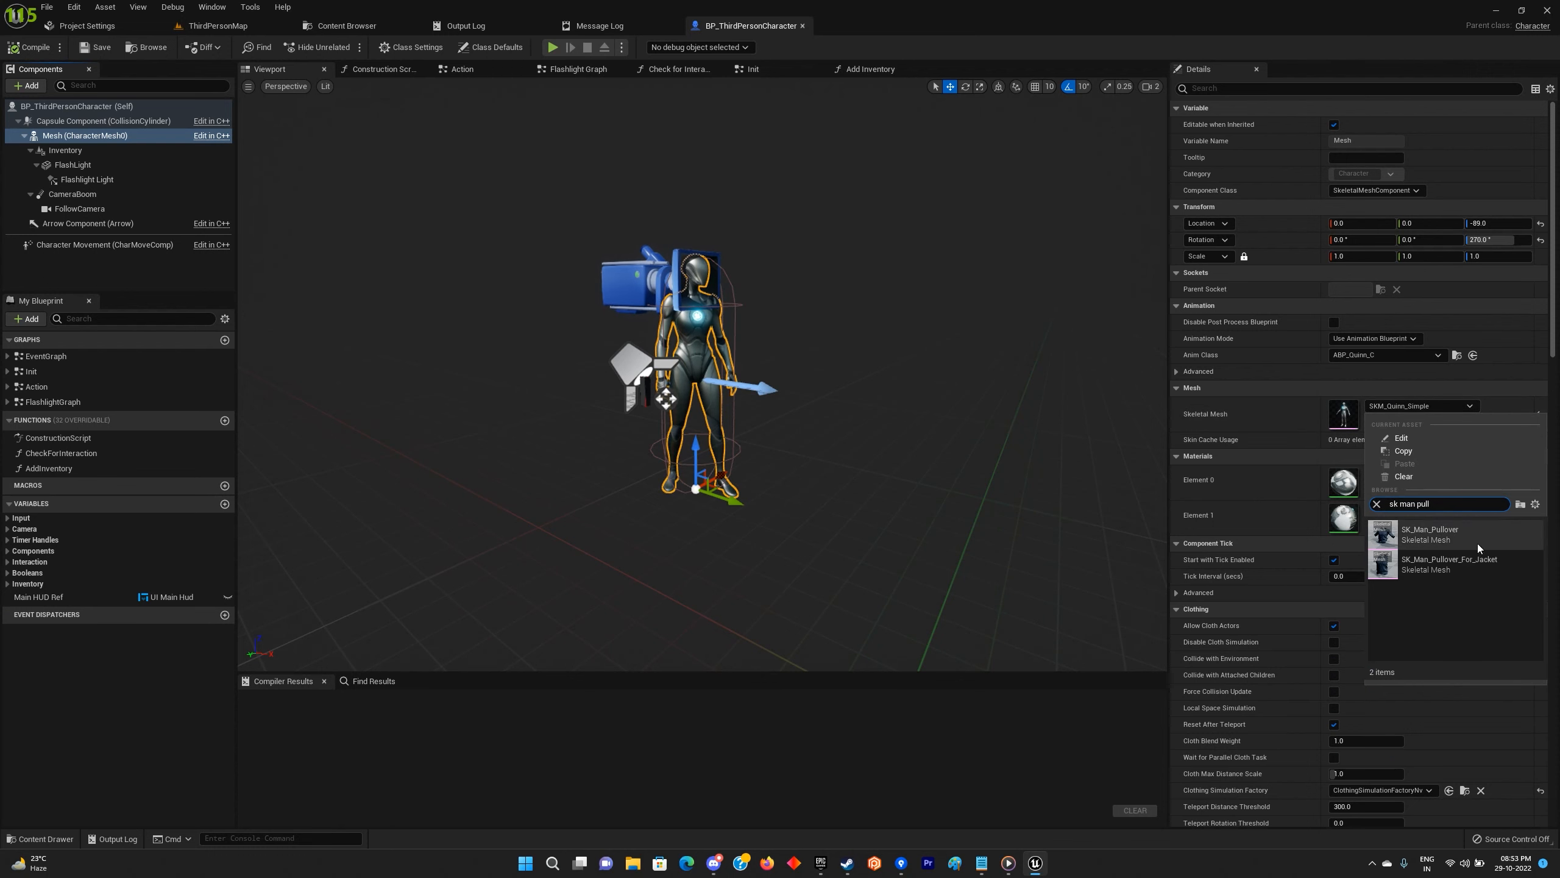
left_click(1478, 540)
Add SK_Man_Arms, SK_Man_Feet, SK_Man_Head, SK_Man_Legs and SK_Man_Shoes from the Parts folder as children of the Mesh component.
key("ctrl+space")
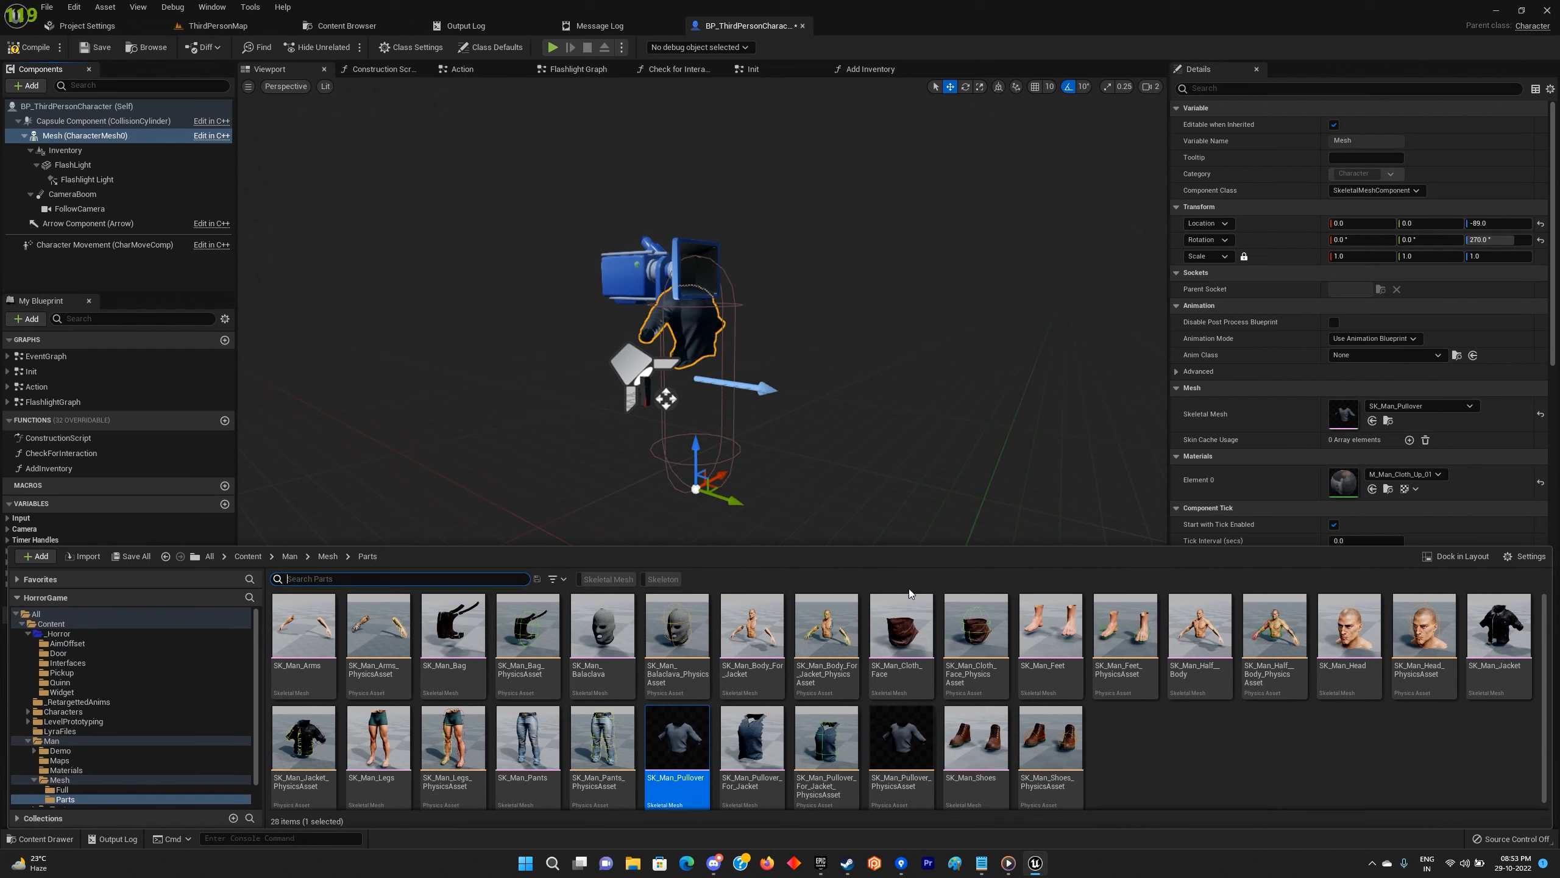
left_click(307, 668)
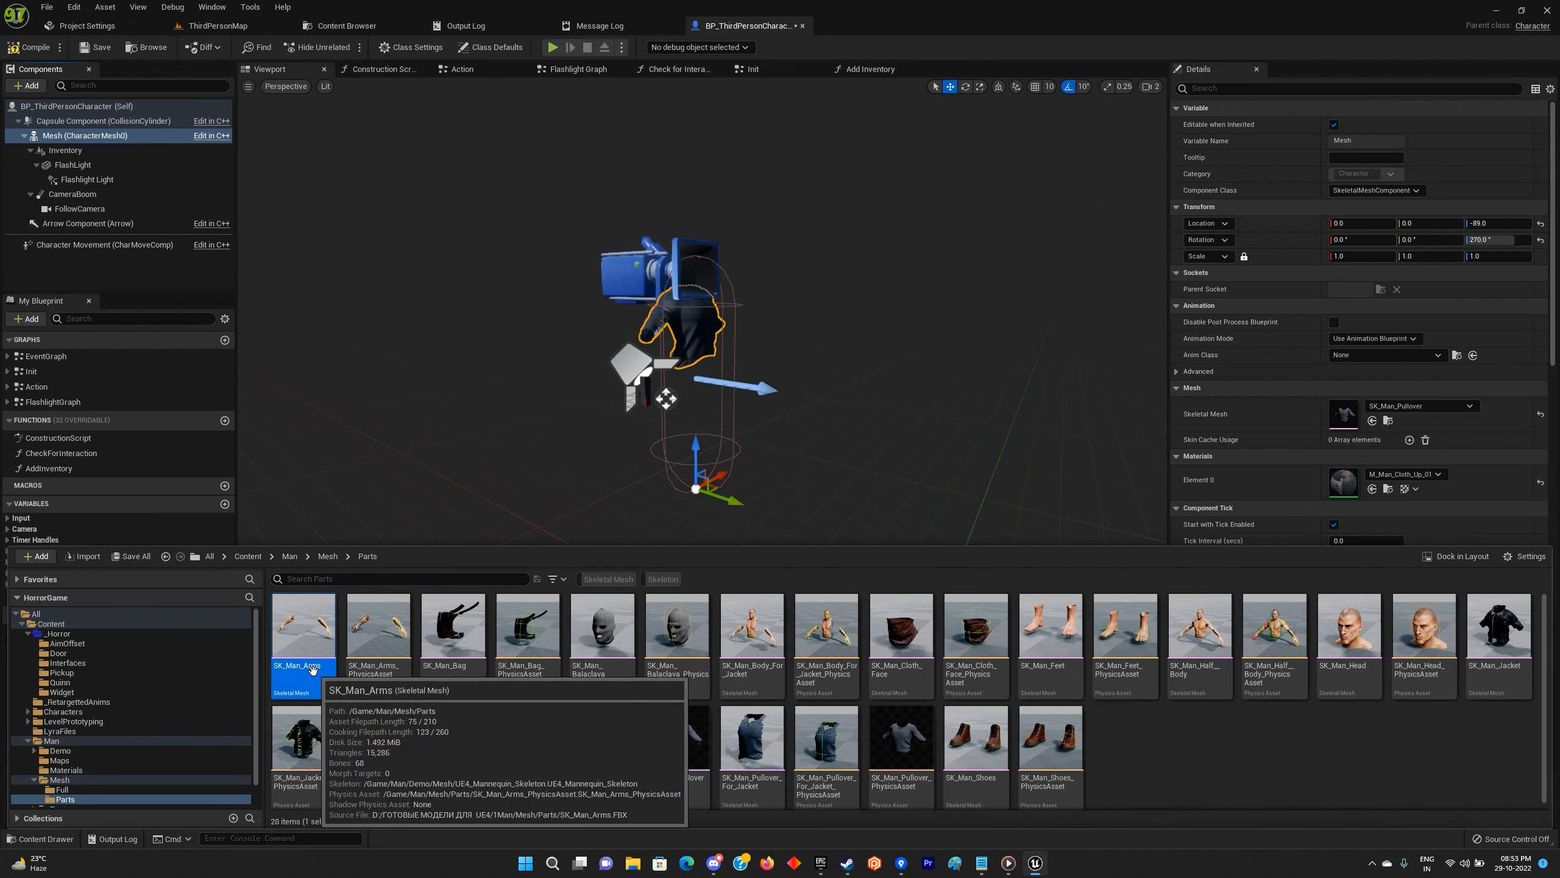
left_click(614, 676, "ctrl")
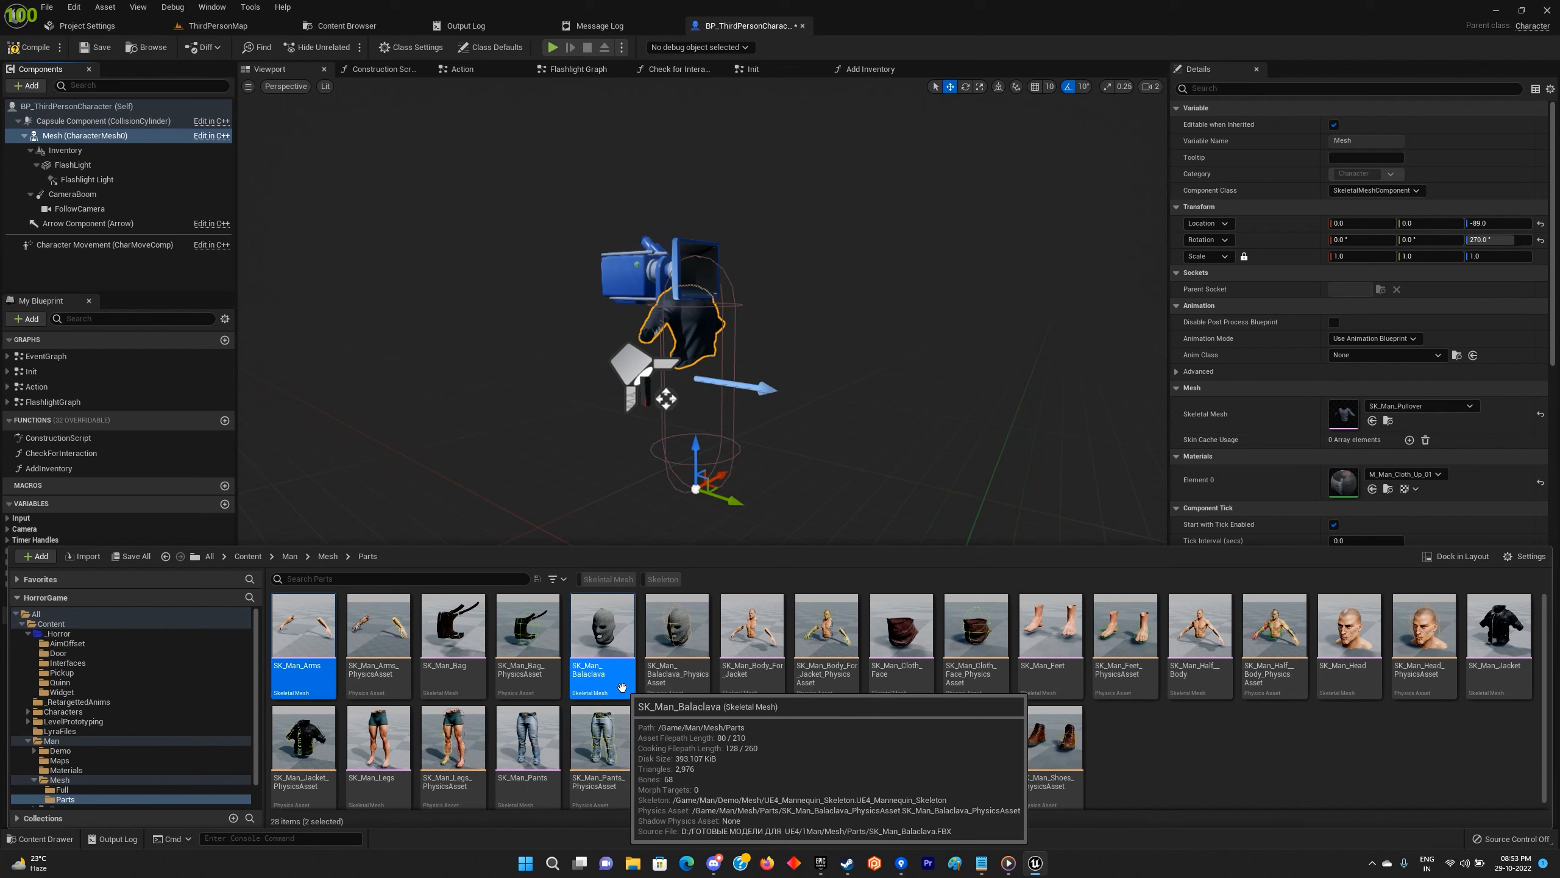
left_click(621, 686, "ctrl")
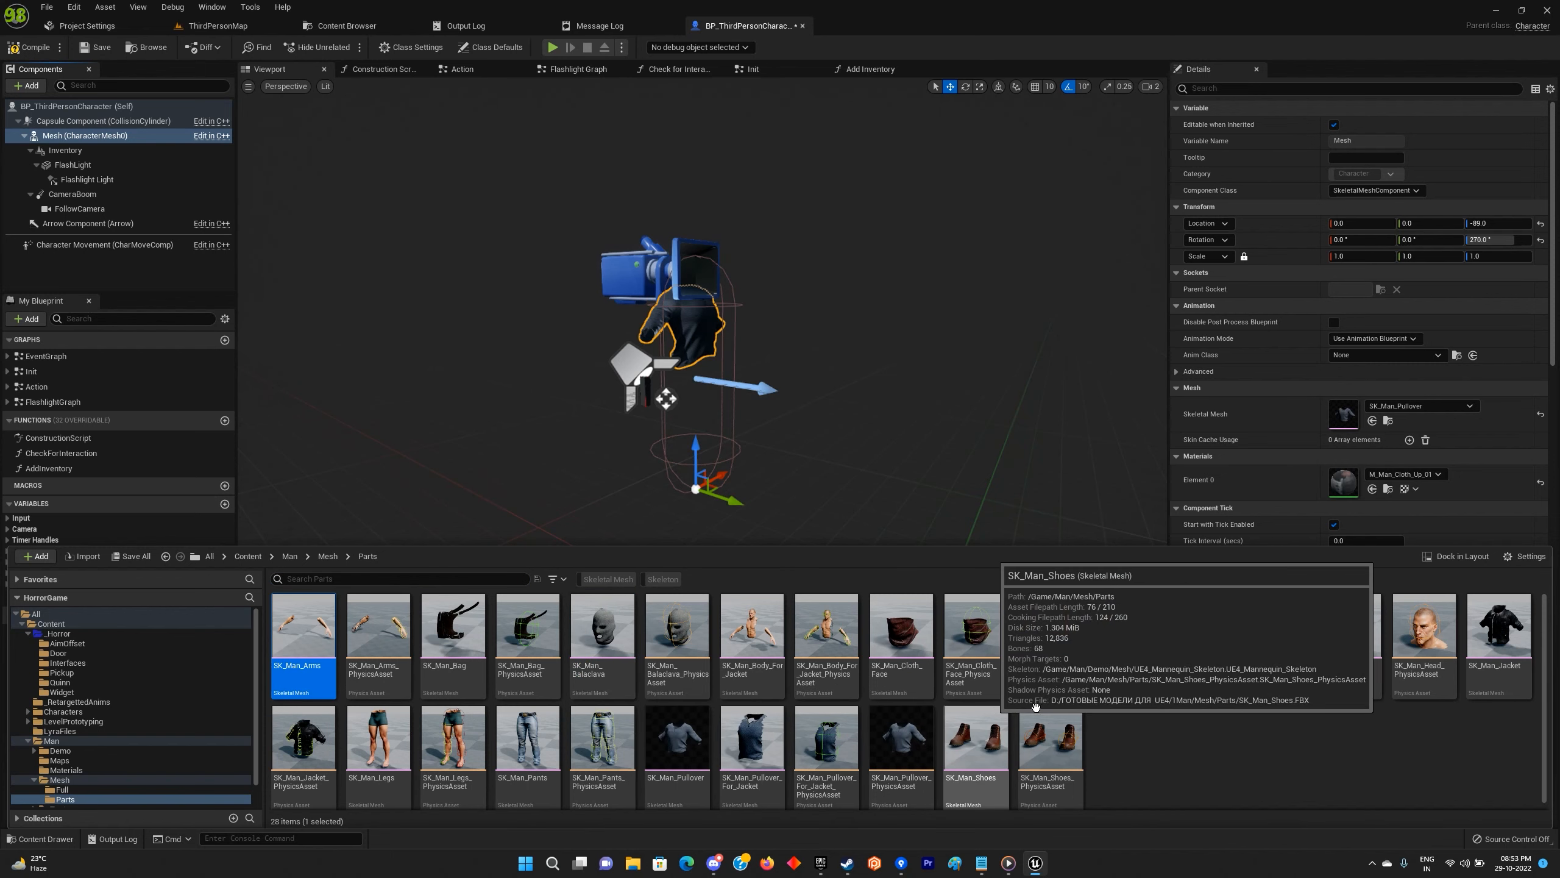
left_click(1052, 676, "ctrl")
left_click(1372, 693, "ctrl")
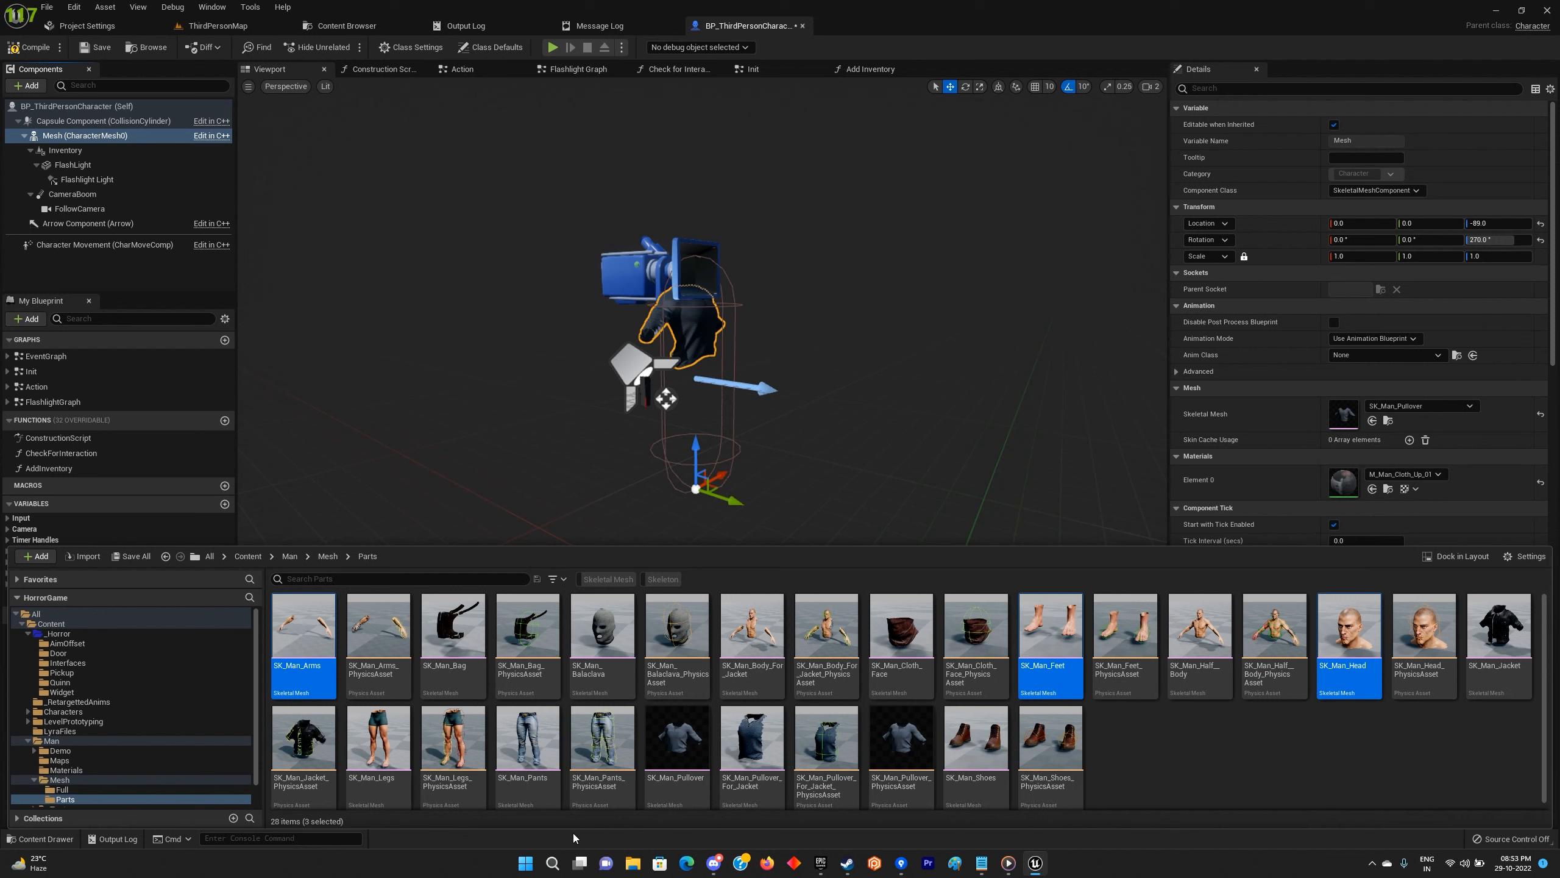
left_click(399, 780, "ctrl")
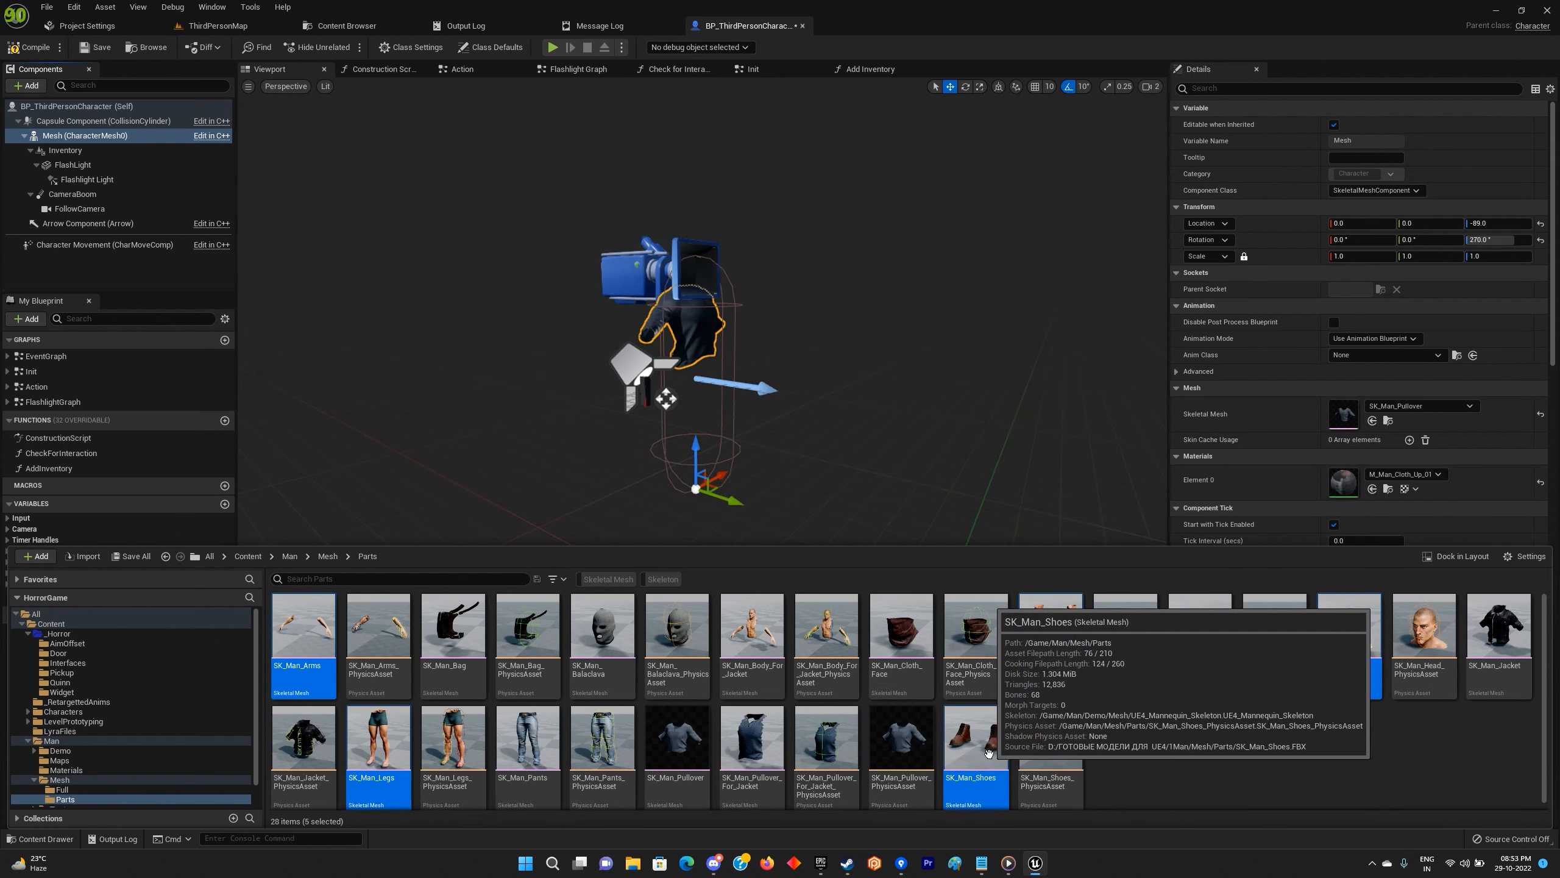
left_click(983, 776, "ctrl")
left_click_drag(988, 777, 77, 141)
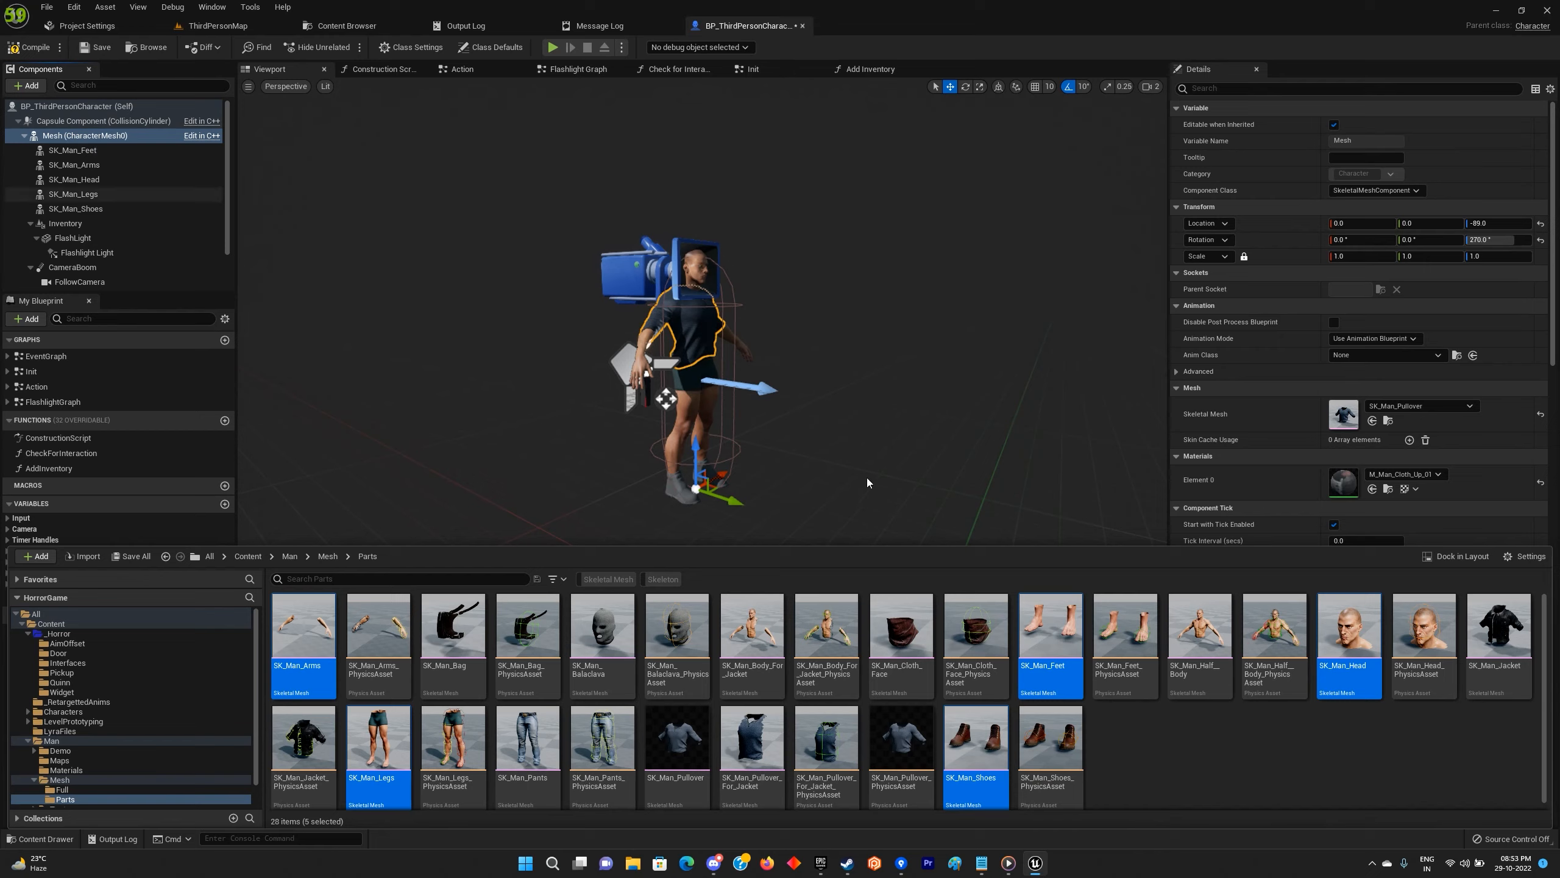
Try adding SK_Man_Pants as a child of the SK_Man_Legs component, and undo it.
key("d")
key("w")
right_click_drag(702, 381, 662, 381)
key("ctrl+space")
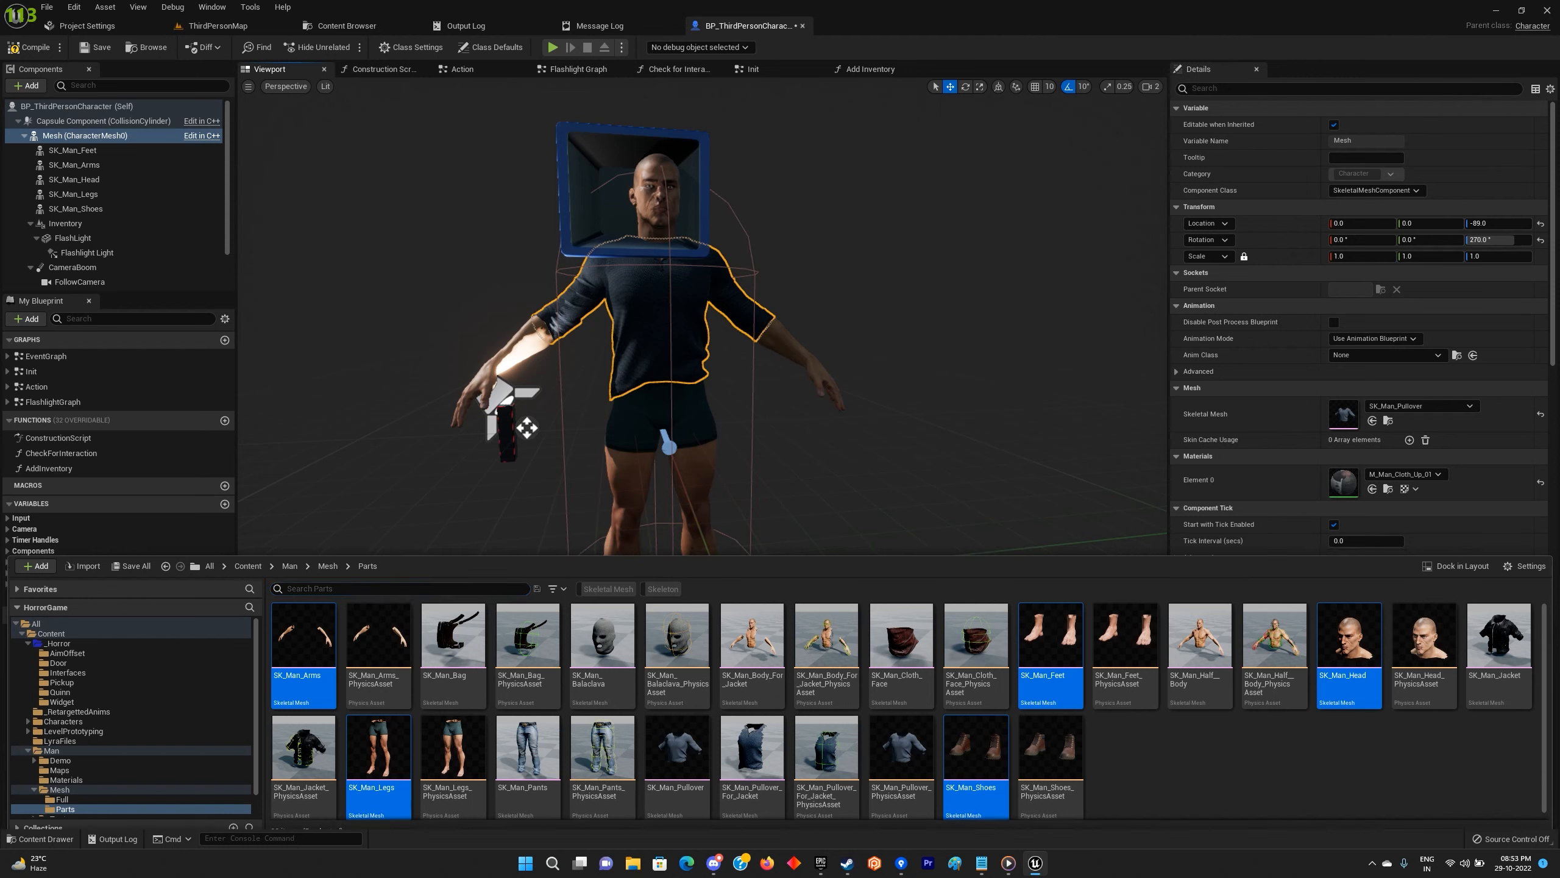
left_click(687, 419)
key("ctrl+space")
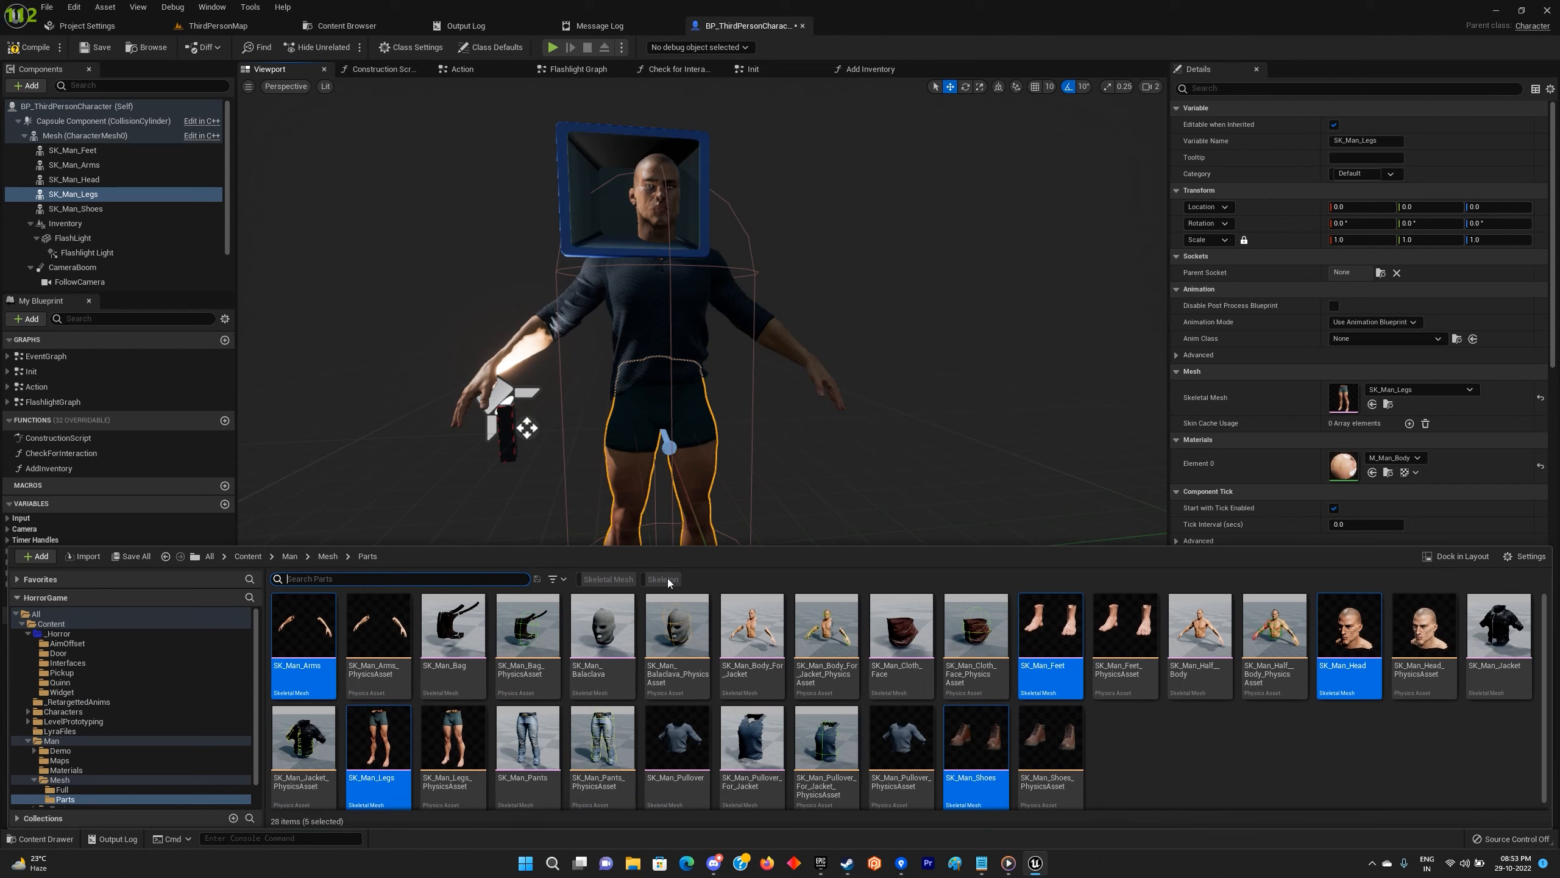
left_click_drag(544, 751, 113, 196)
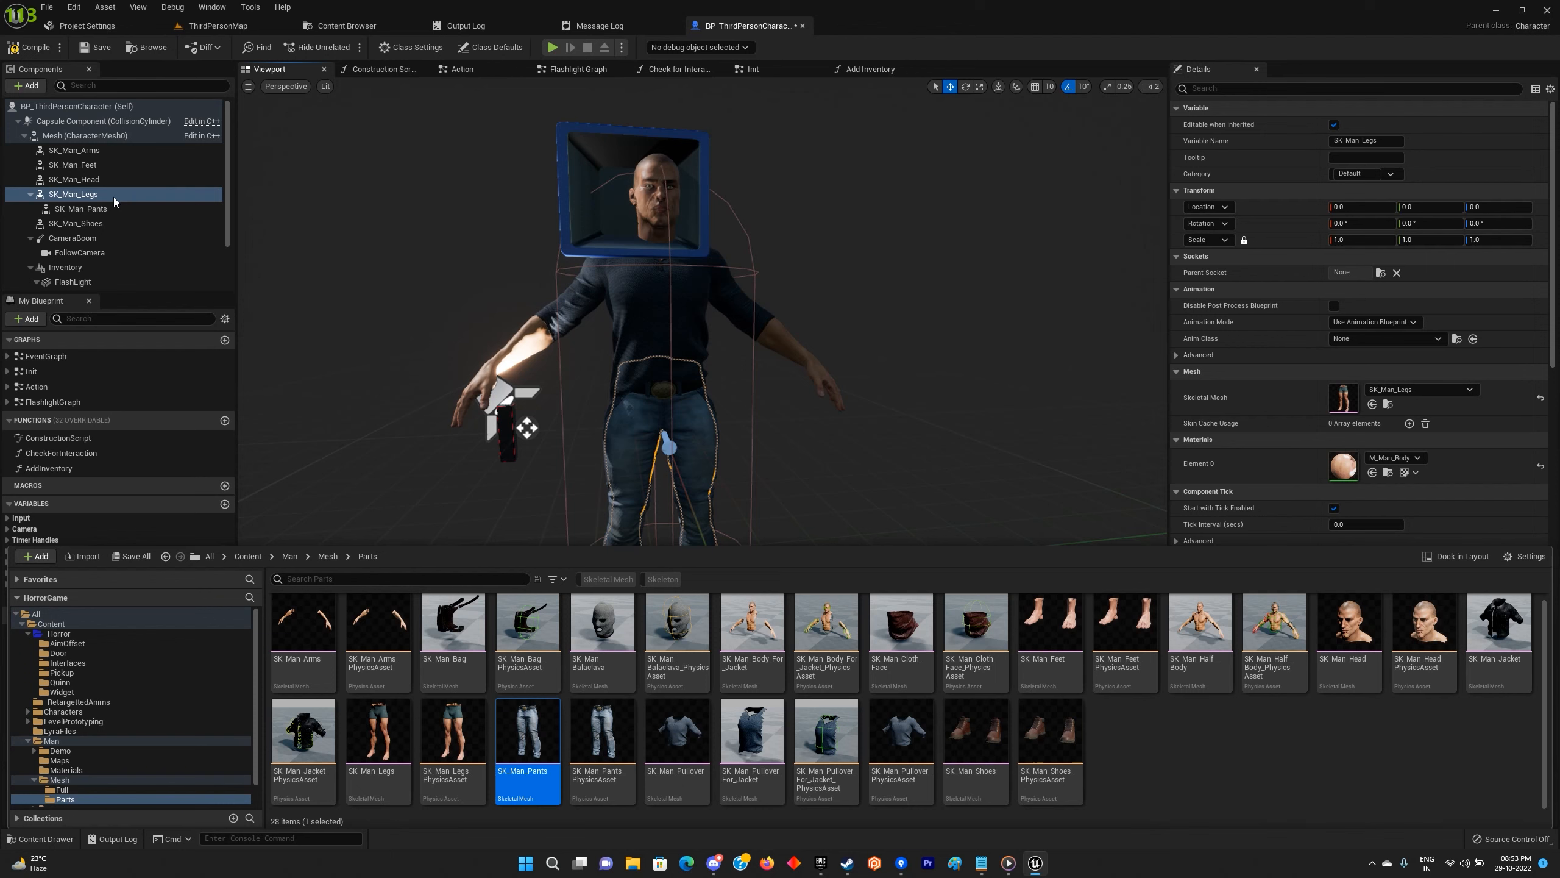
key("ctrl+z")
Replace the SK_Man_Legs component with SK_Man_Pants directly under Mesh, and reset the pants' location and rotation to their defaults.
key("Delete")
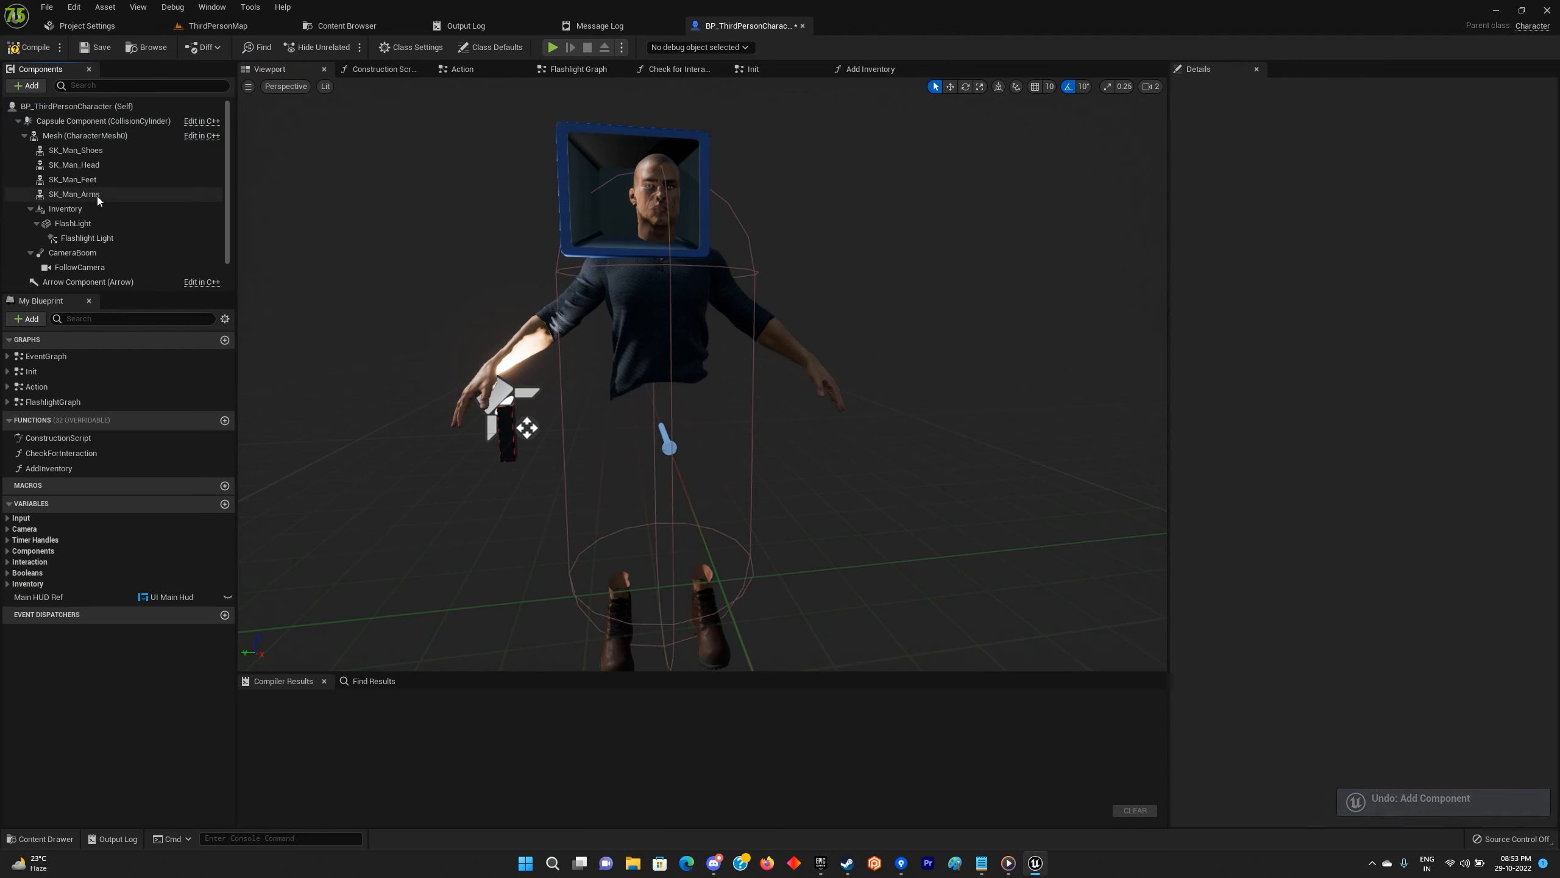
key("ctrl+space")
left_click_drag(527, 735, 103, 145)
left_click(100, 136)
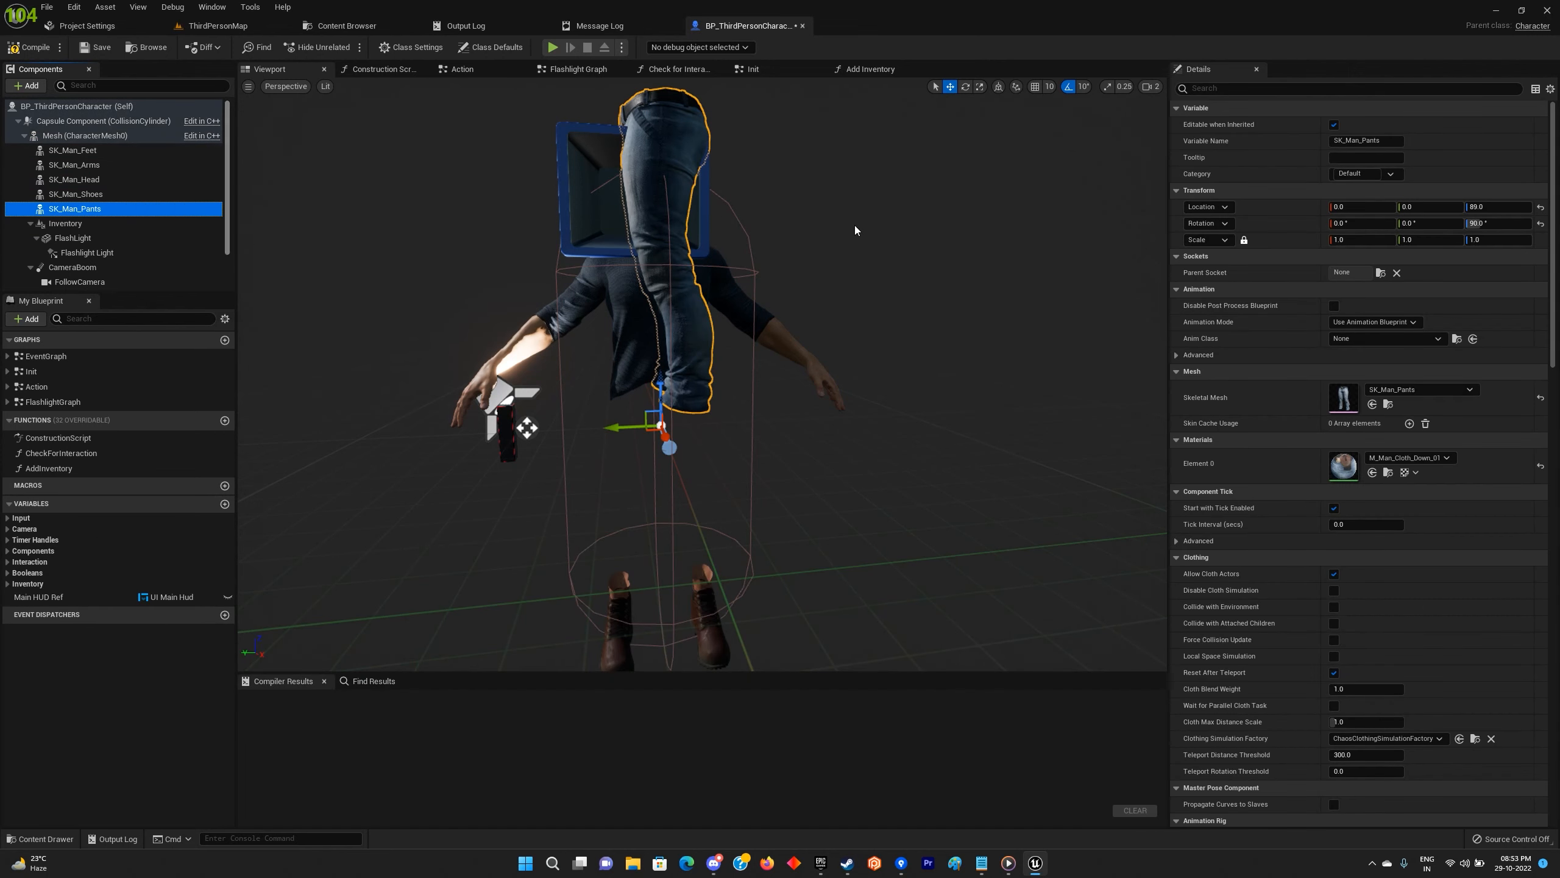
left_click(1541, 208)
left_click(1541, 224)
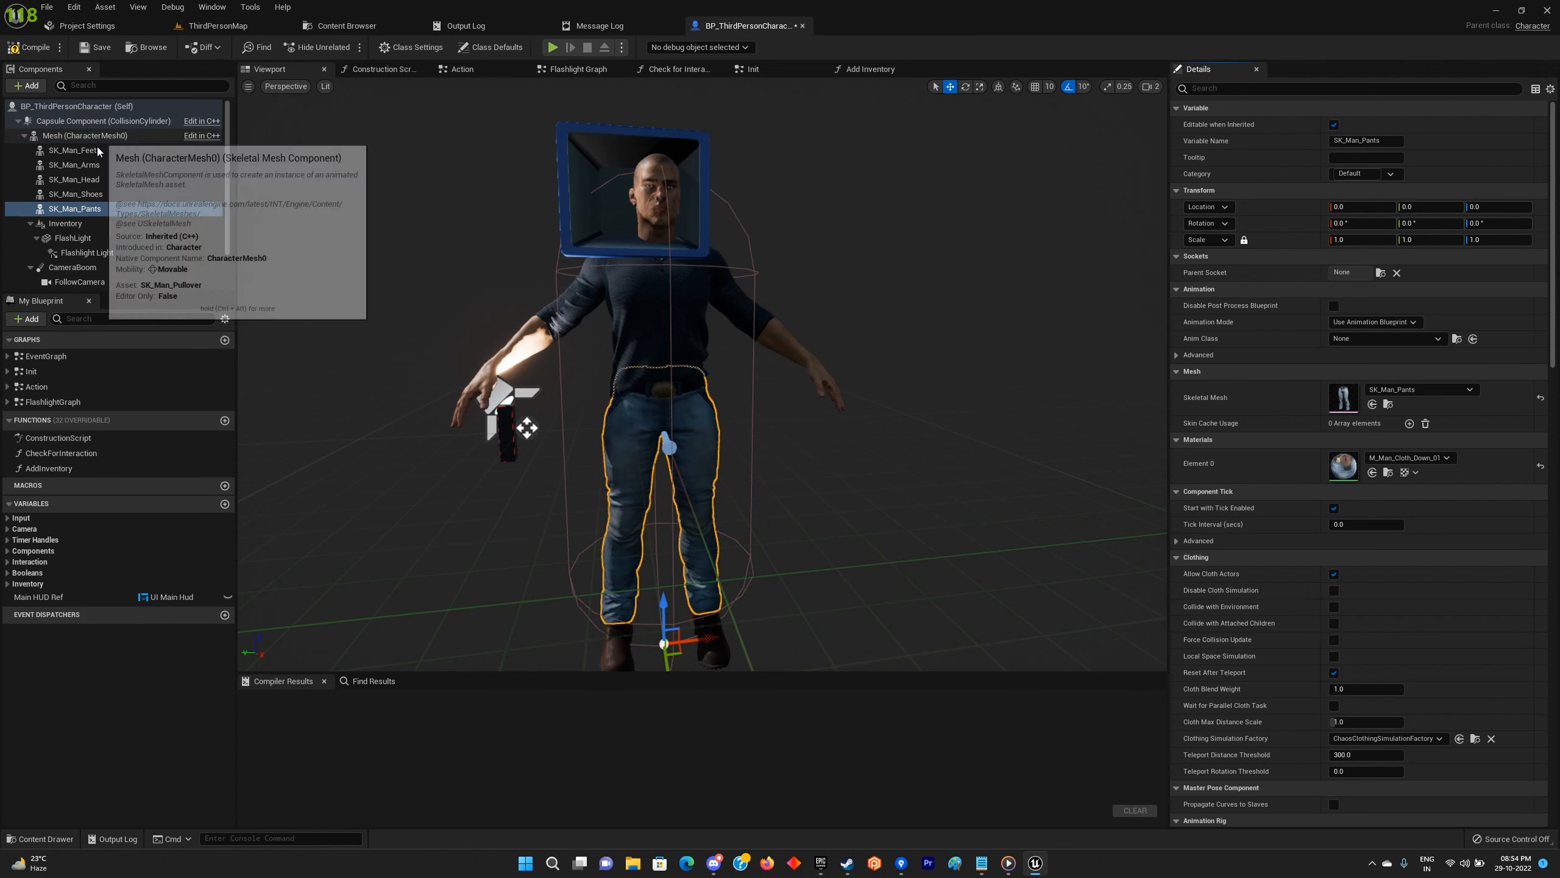
Examine the assembled character from several angles, checking the shoes, pants and pullover.
right_click_drag(703, 442, 941, 458)
right_click_drag(767, 524, 564, 516)
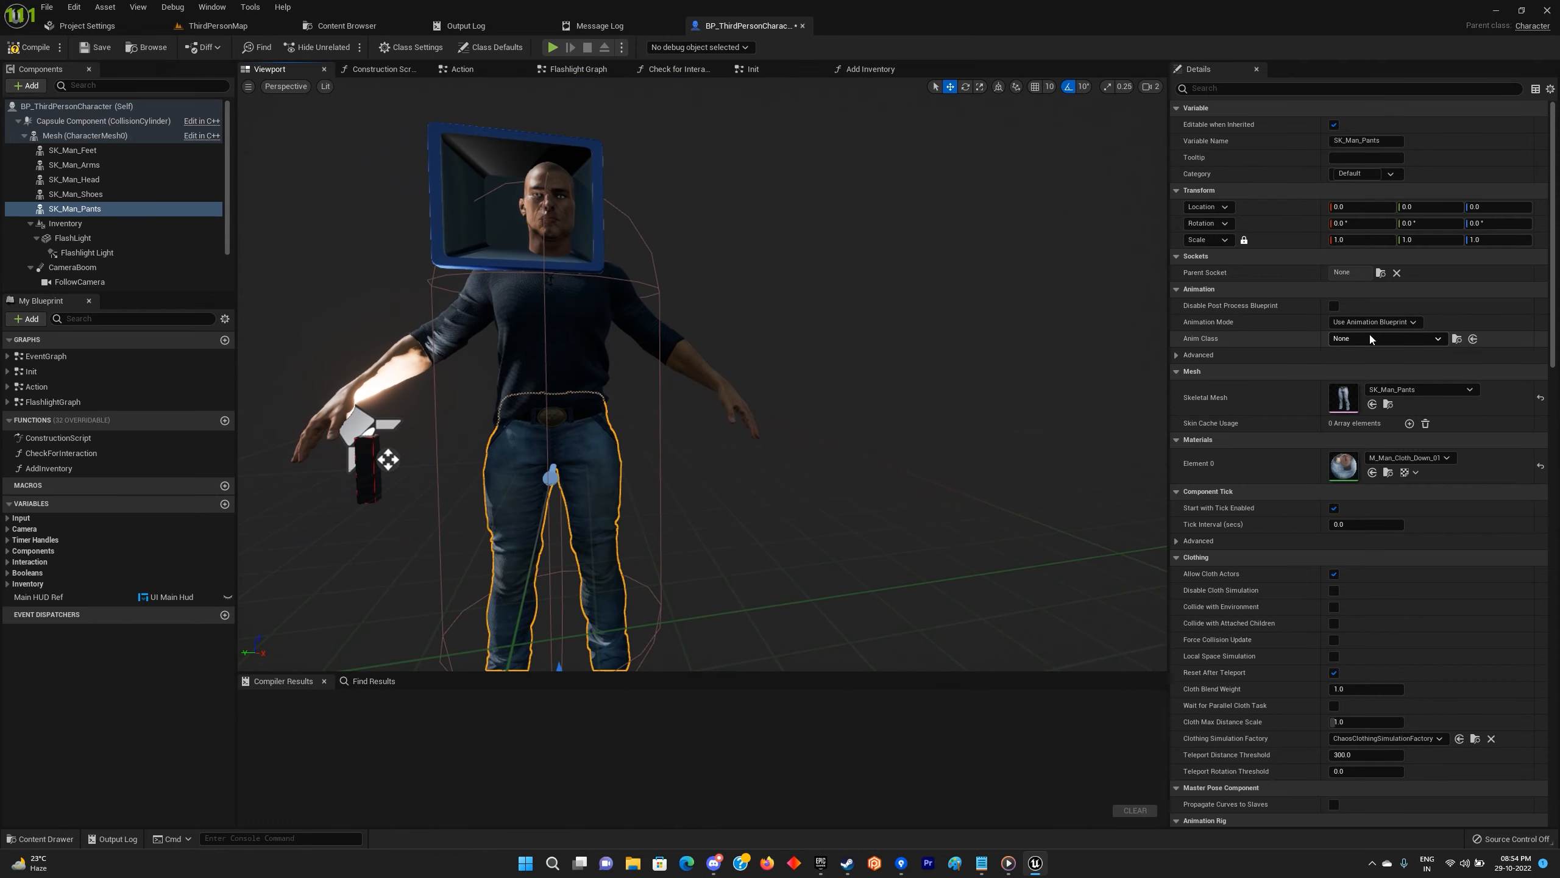
right_click_drag(916, 460, 737, 599)
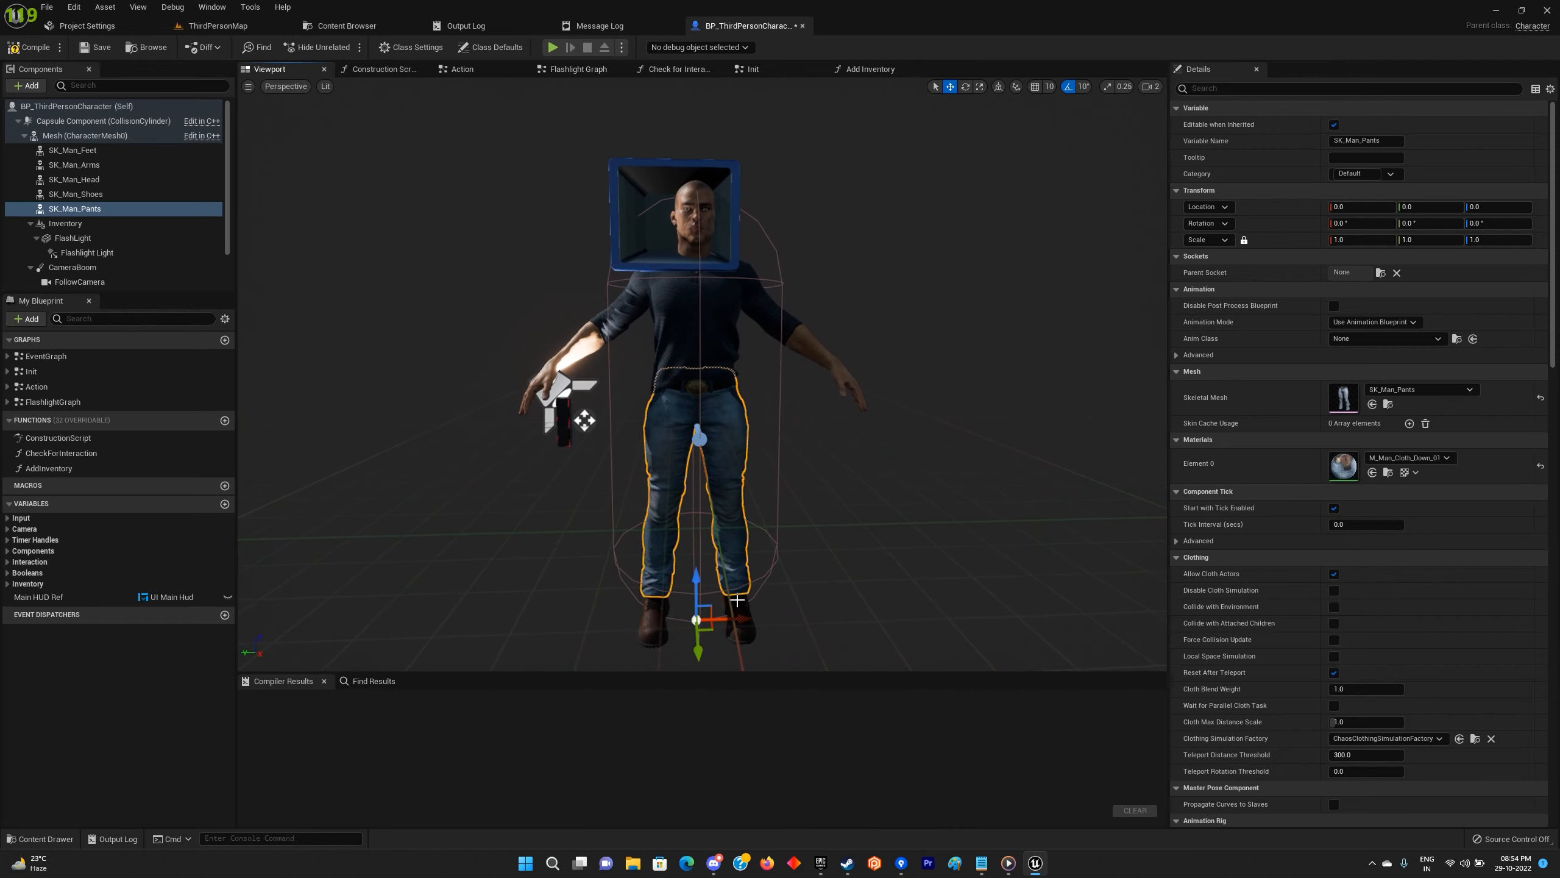
left_click(752, 609)
left_click(723, 419)
left_click(695, 357)
right_click_drag(949, 403, 872, 393)
right_click_drag(369, 216, 357, 215)
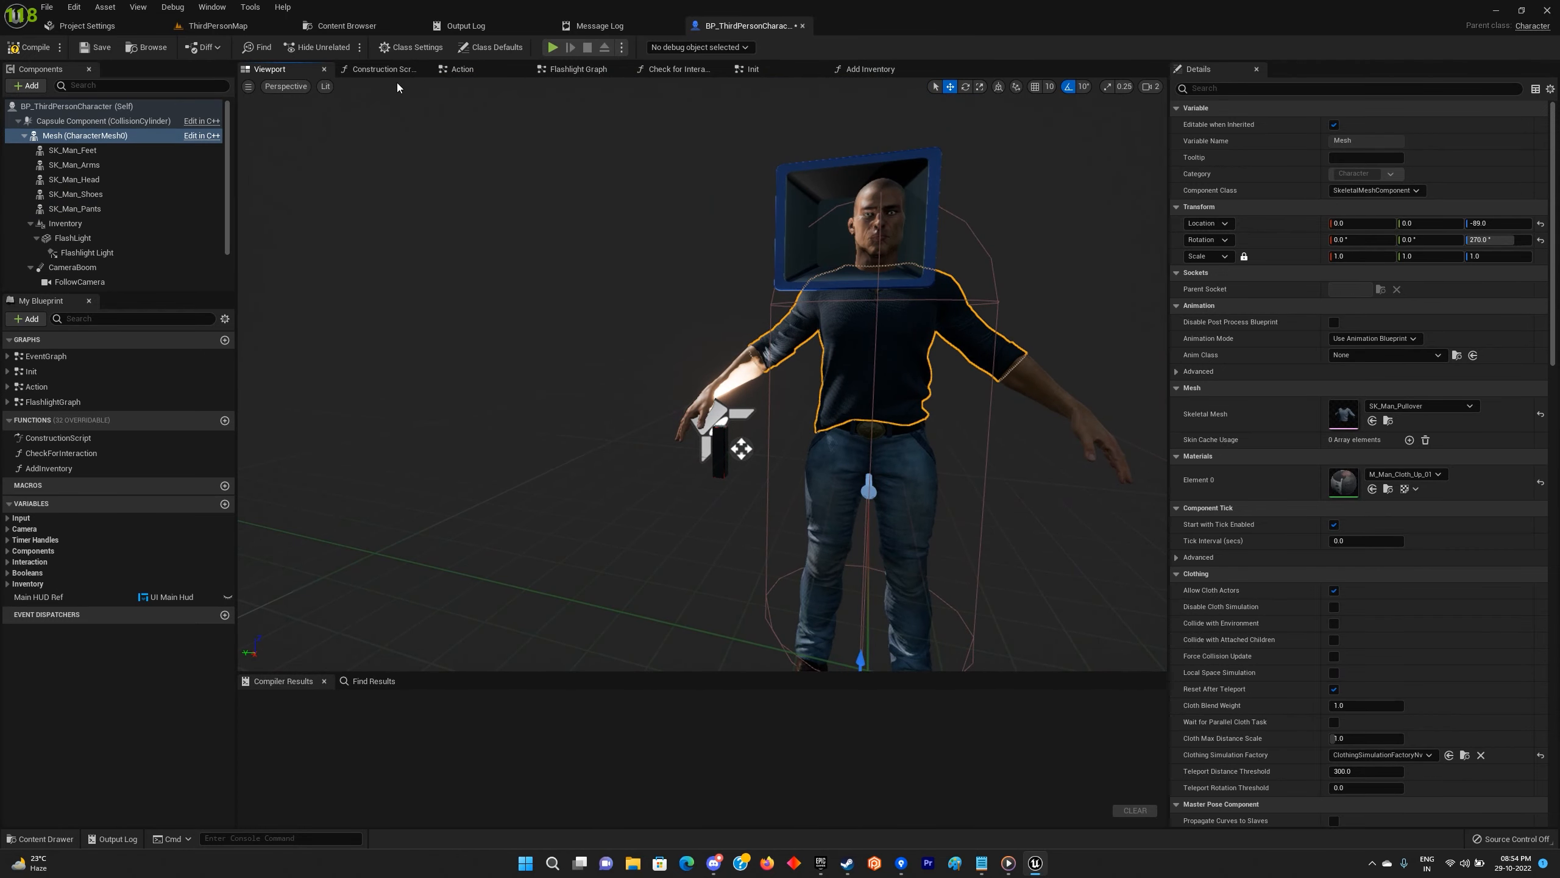
Open the Construction Script and add reference nodes for the five body and clothing components and the Mesh component.
double_click(46, 438)
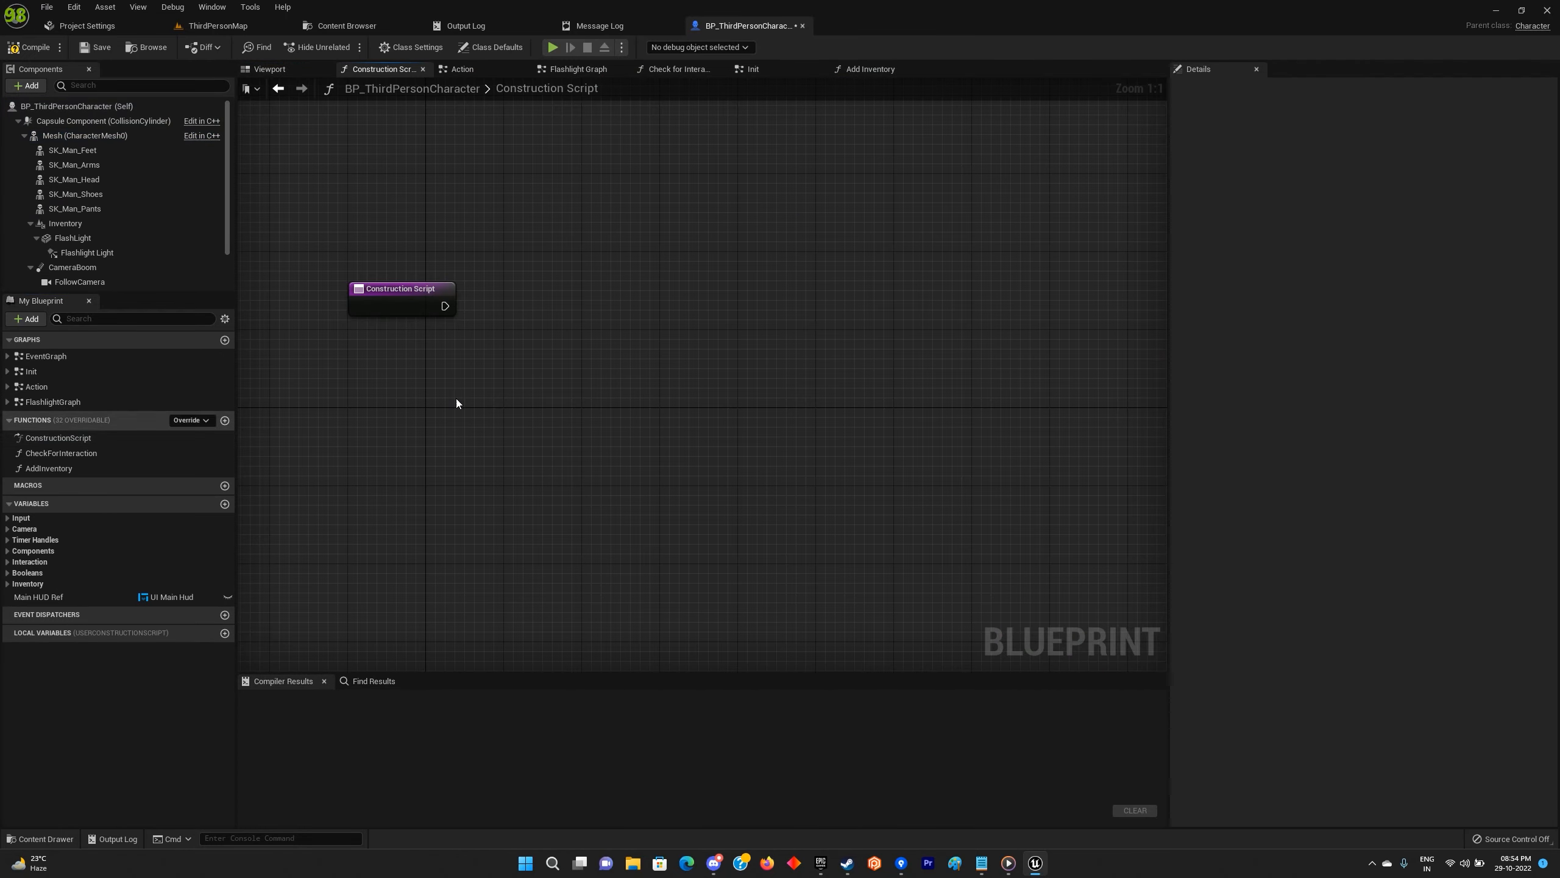
left_click(102, 153)
left_click(94, 209, "shift")
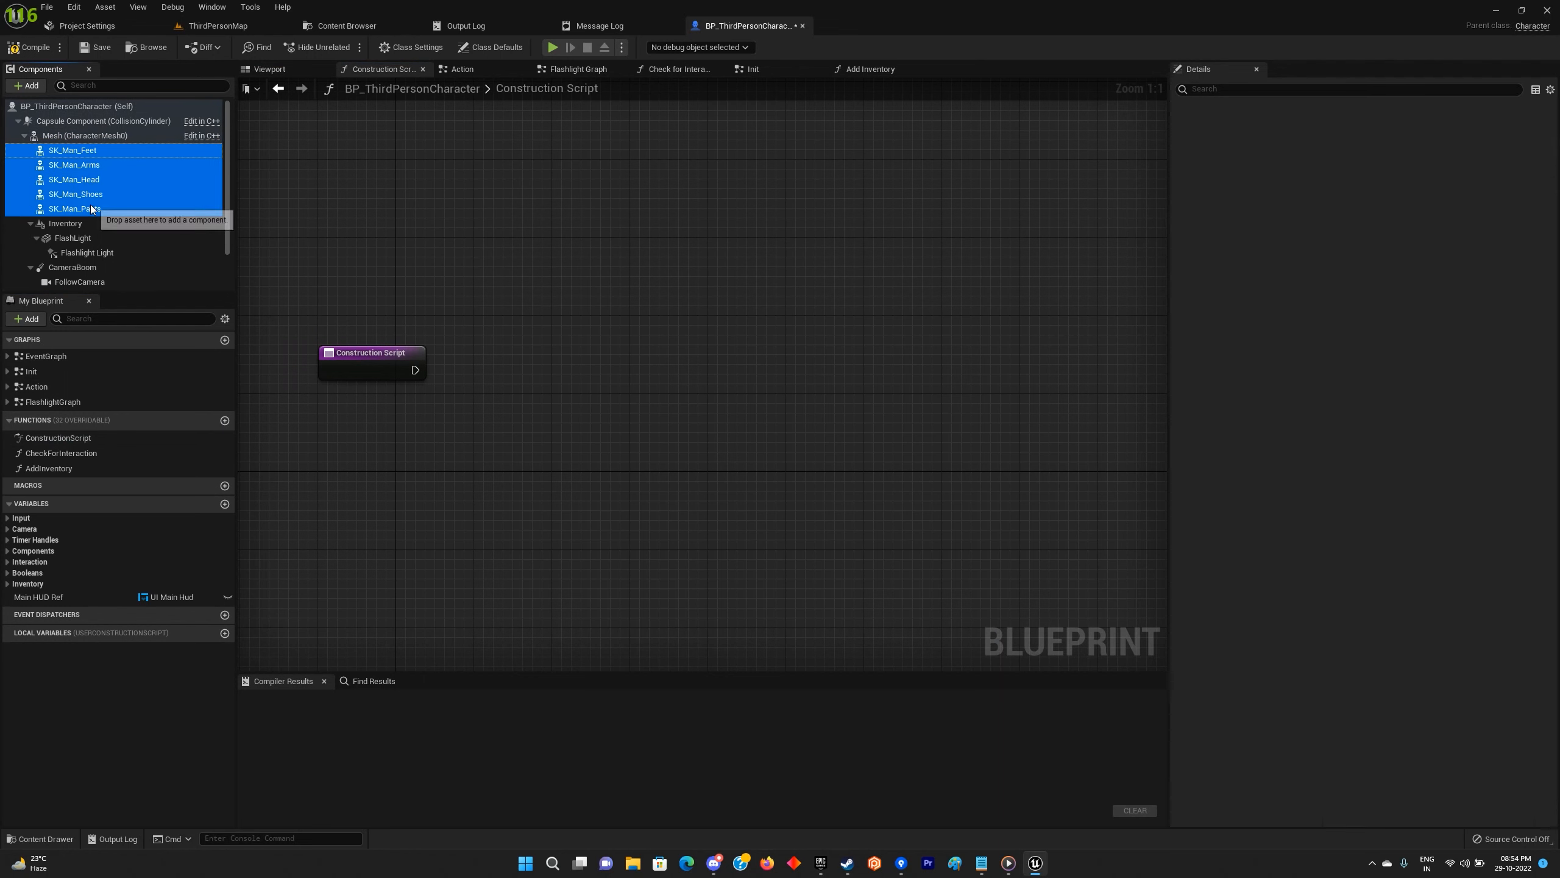
left_click_drag(399, 476, 400, 480)
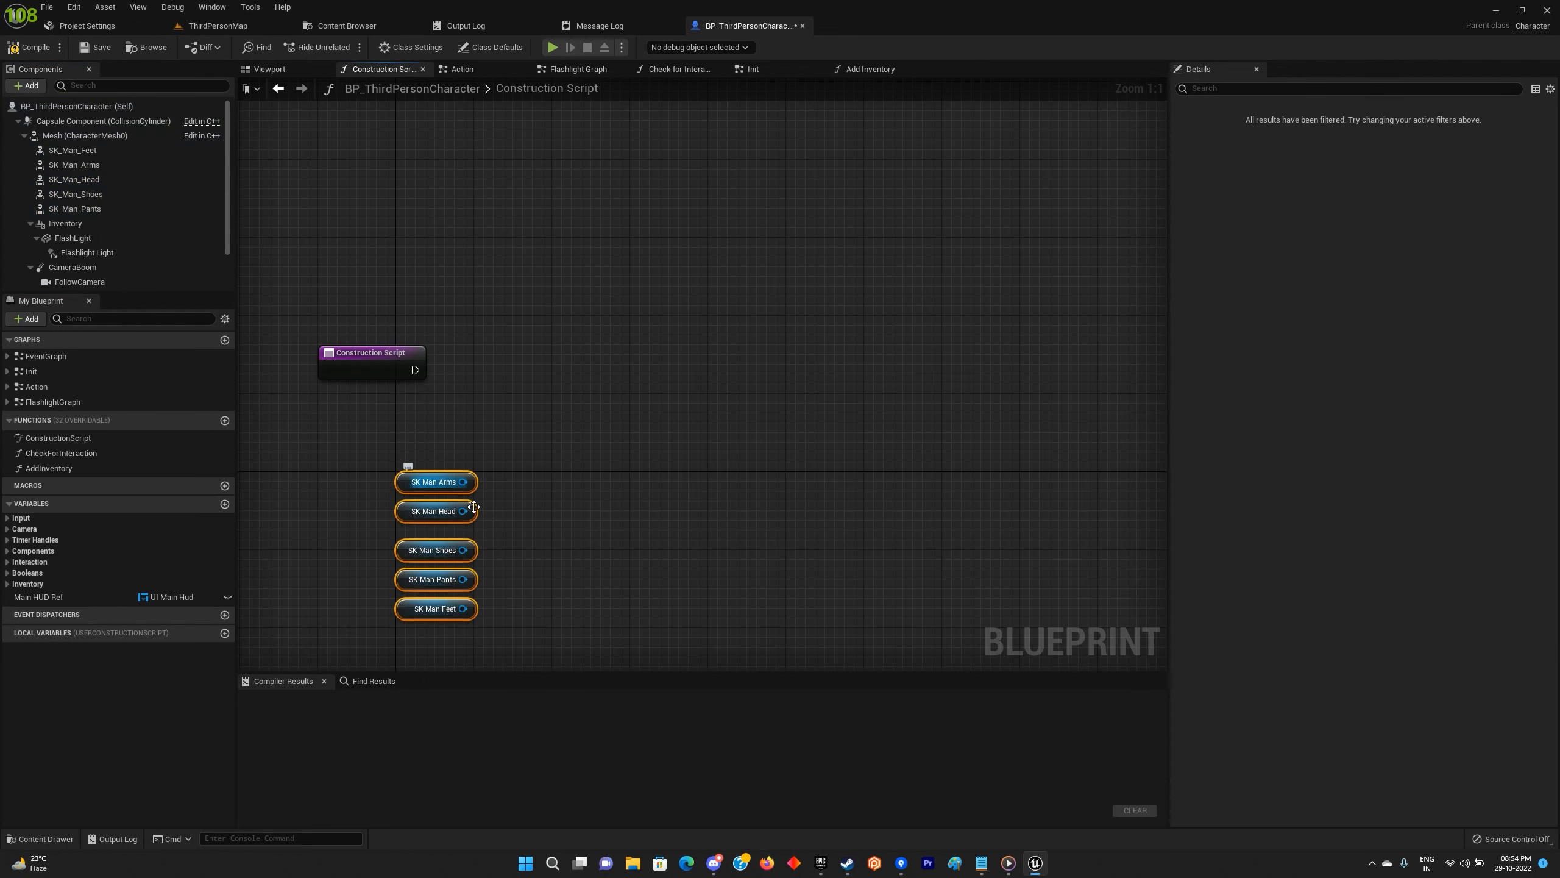
left_click_drag(72, 137, 400, 437)
Add a Set Master Pose Component node targeting SK Man Arms, run it from Construction Script, and connect Mesh as New Master Bone Component.
left_click_drag(462, 482, 659, 386)
type("set master")
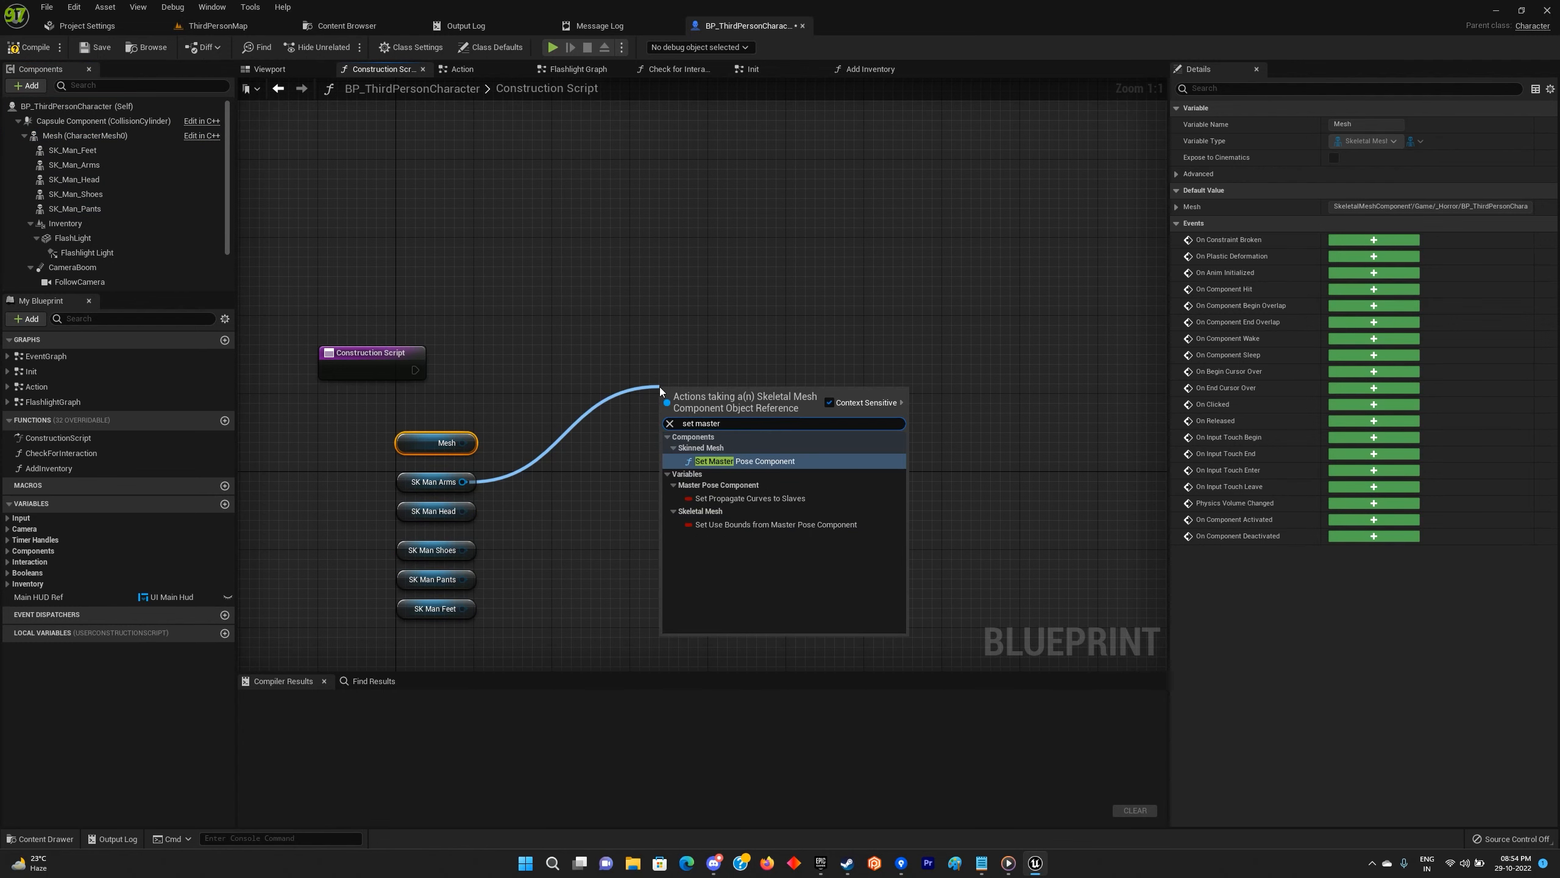
left_click(780, 461)
left_click_drag(777, 460, 747, 414)
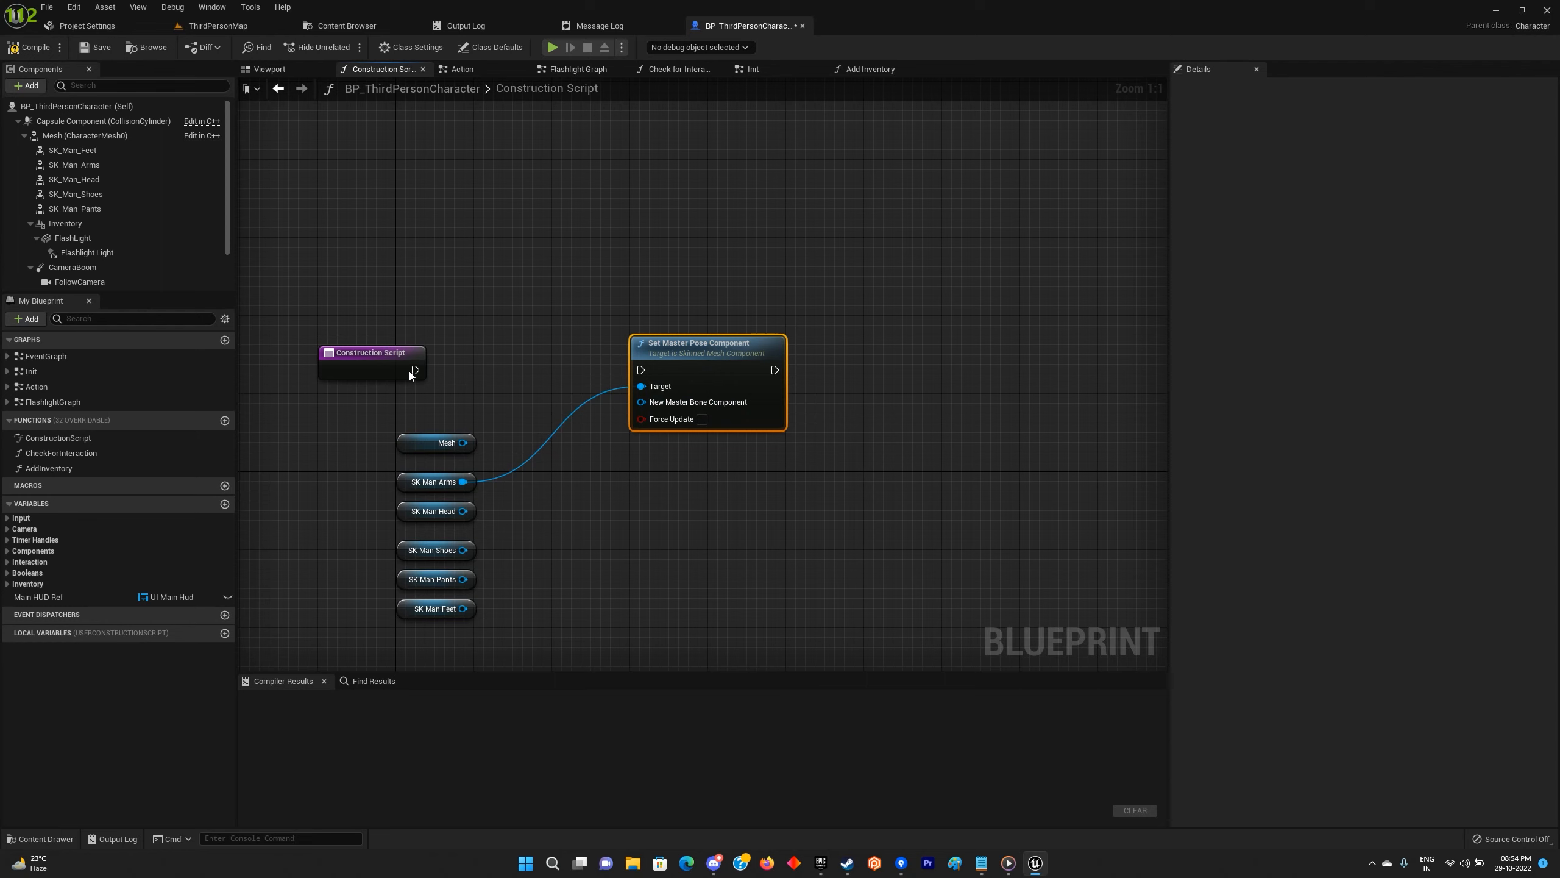
left_click_drag(643, 369, 641, 370)
left_click_drag(462, 442, 641, 403)
Connect SK Man Head, Shoes, Pants and Feet to the Set Master Pose Component target, and compile the blueprint.
left_click_drag(462, 511, 644, 398)
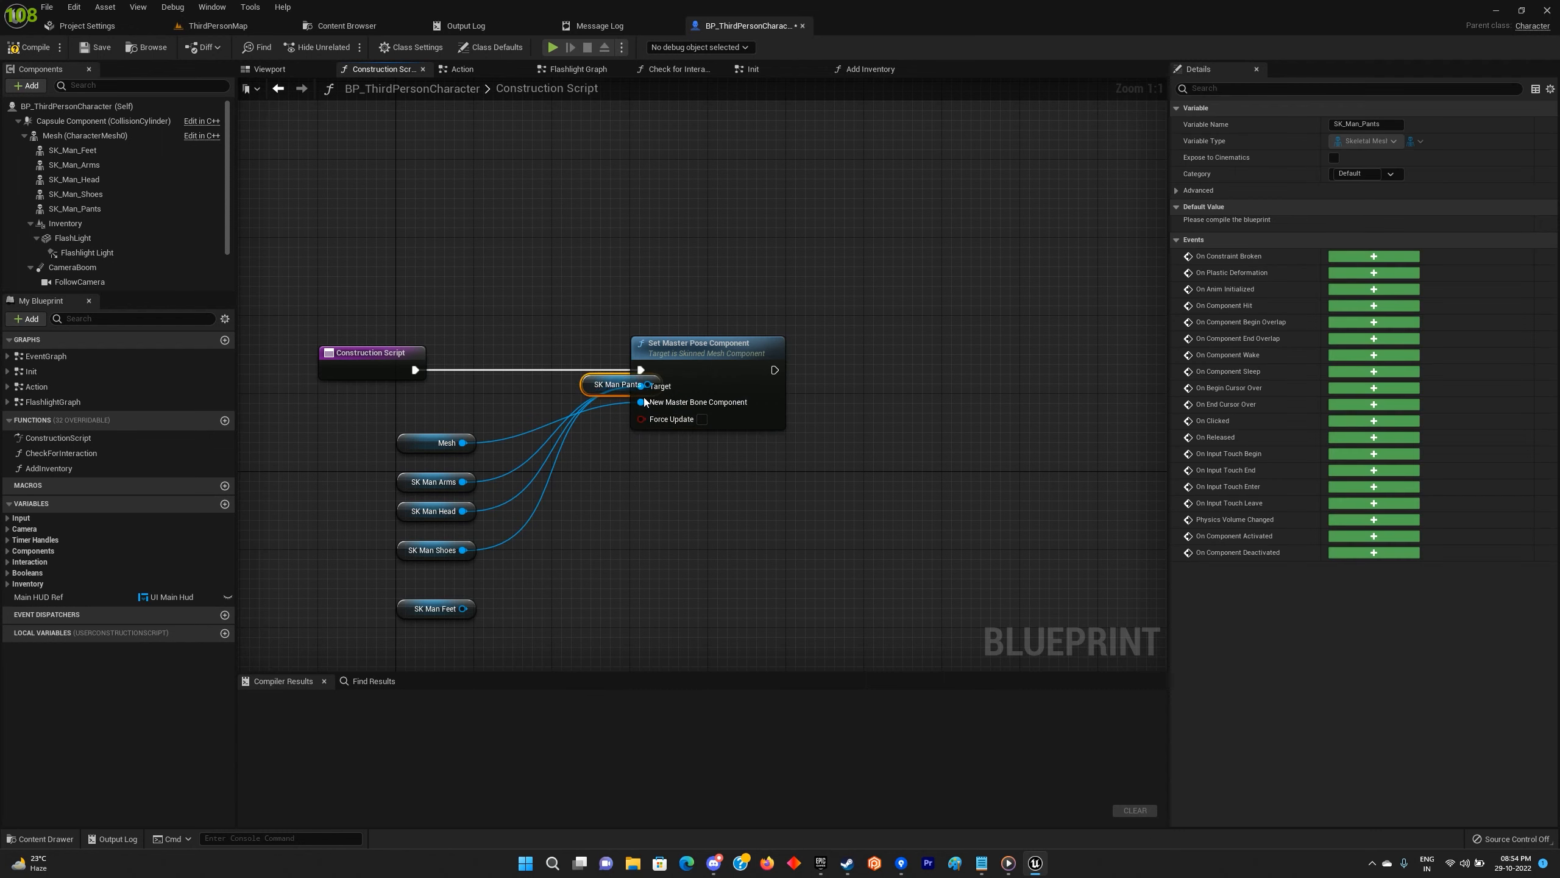
left_click_drag(462, 580, 584, 481)
left_click_drag(466, 608, 463, 609)
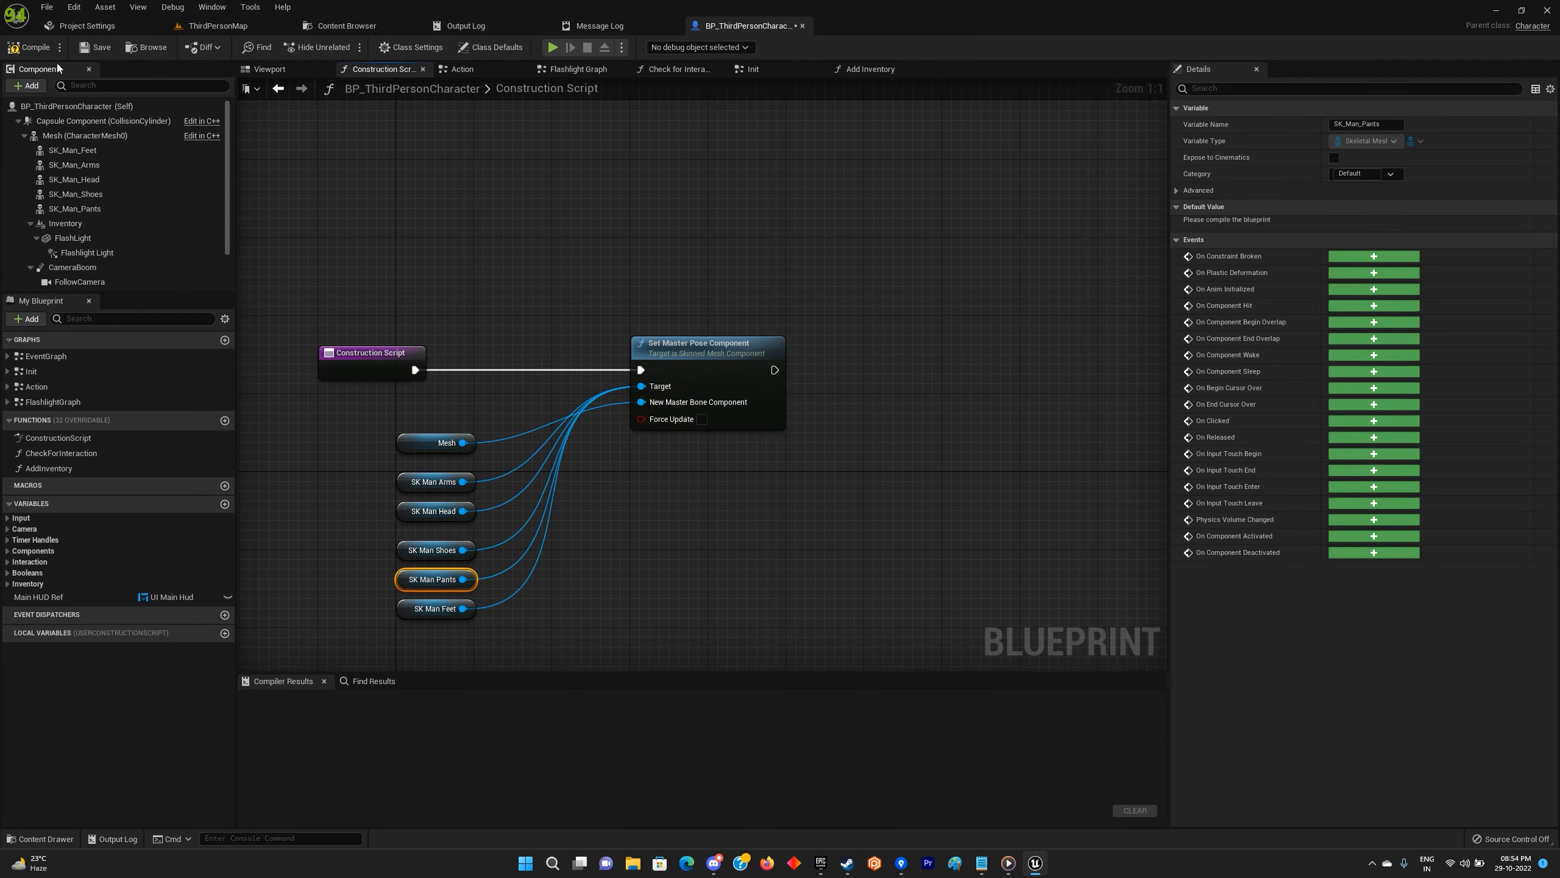
left_click(27, 47)
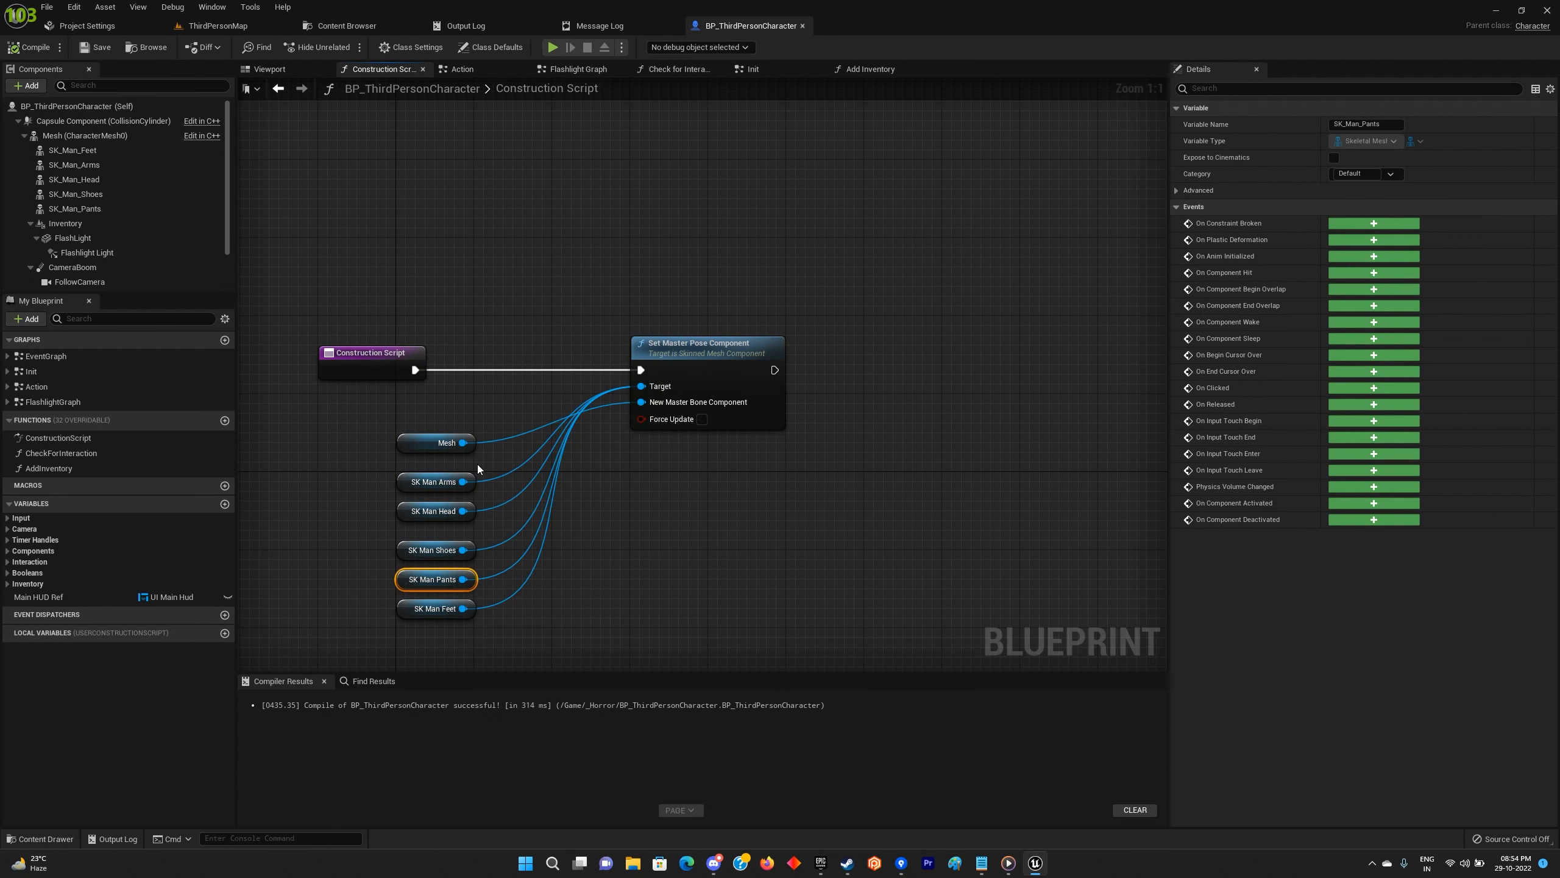
Move the Mesh reference node slightly farther above the group of body and clothing nodes.
left_click_drag(418, 447, 496, 649)
left_click(408, 410)
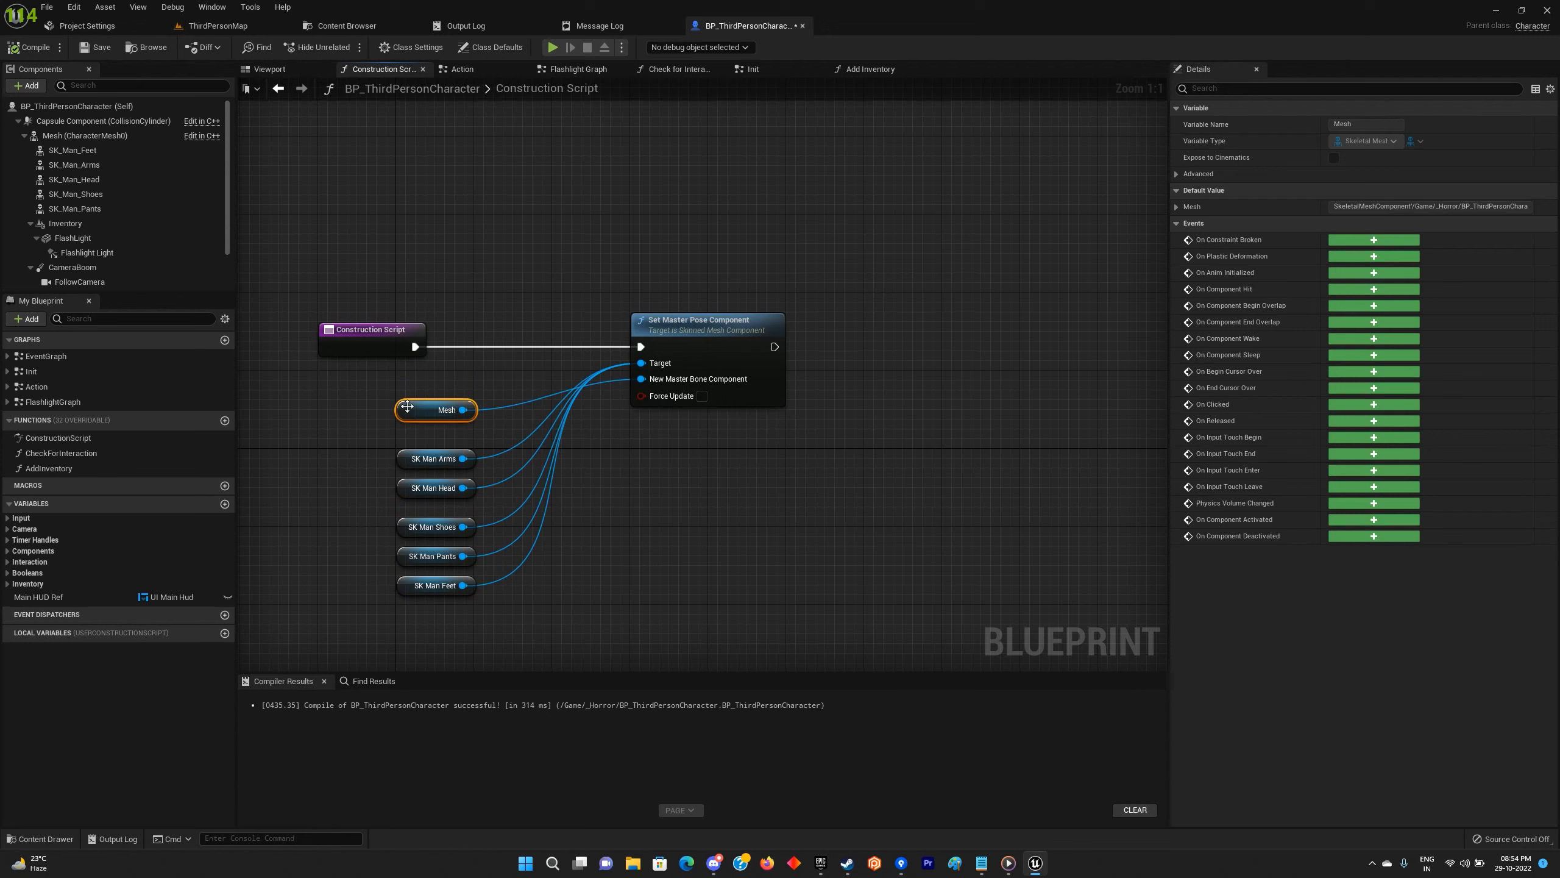
left_click(116, 166)
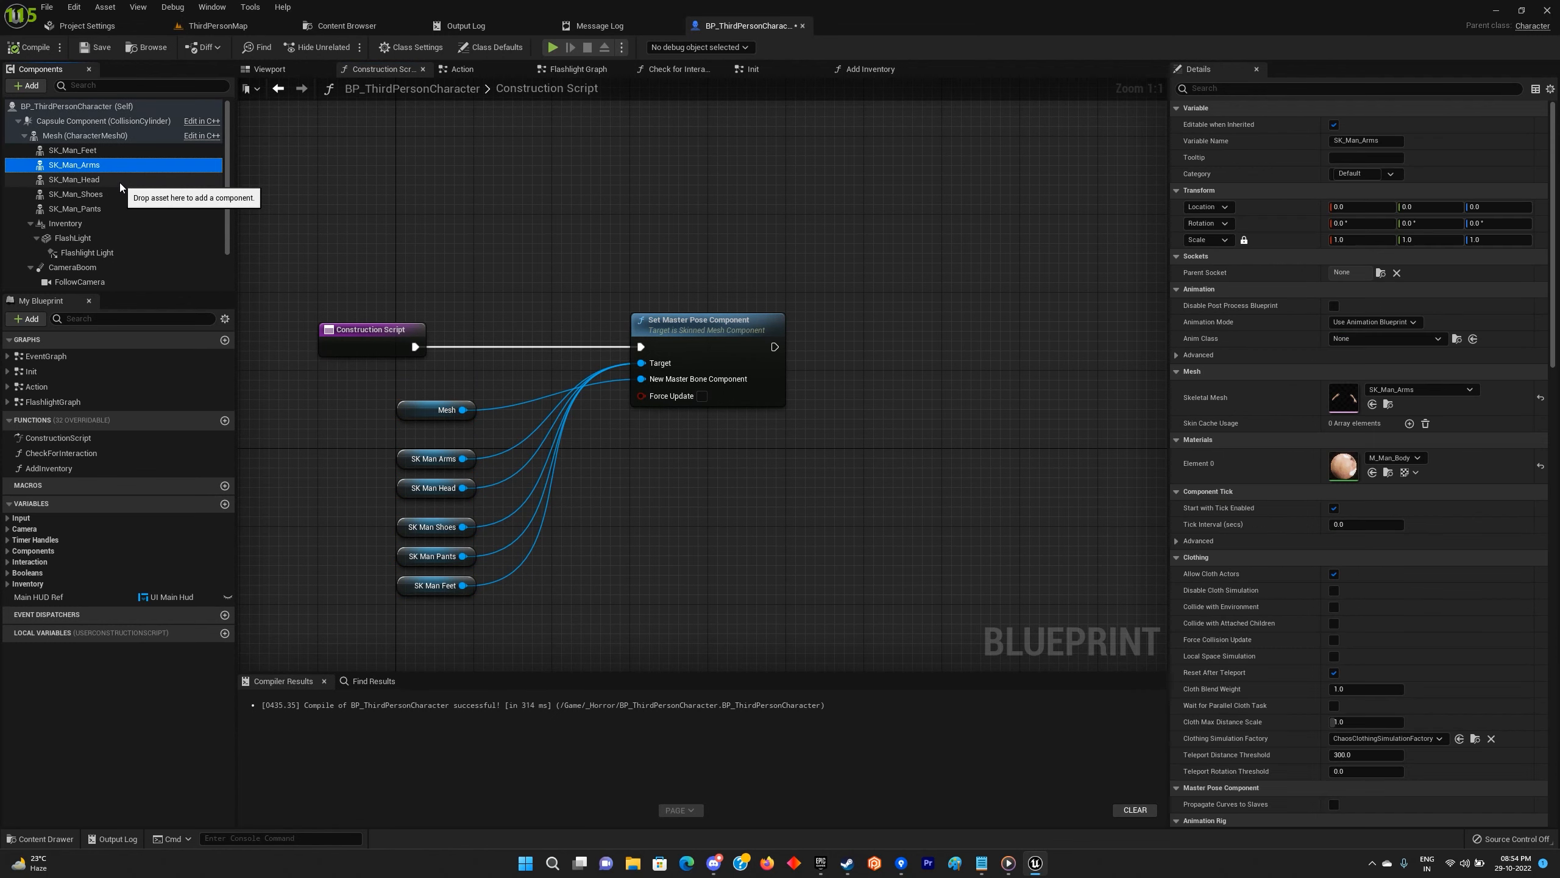
left_click(119, 136)
left_click_drag(387, 444, 573, 626)
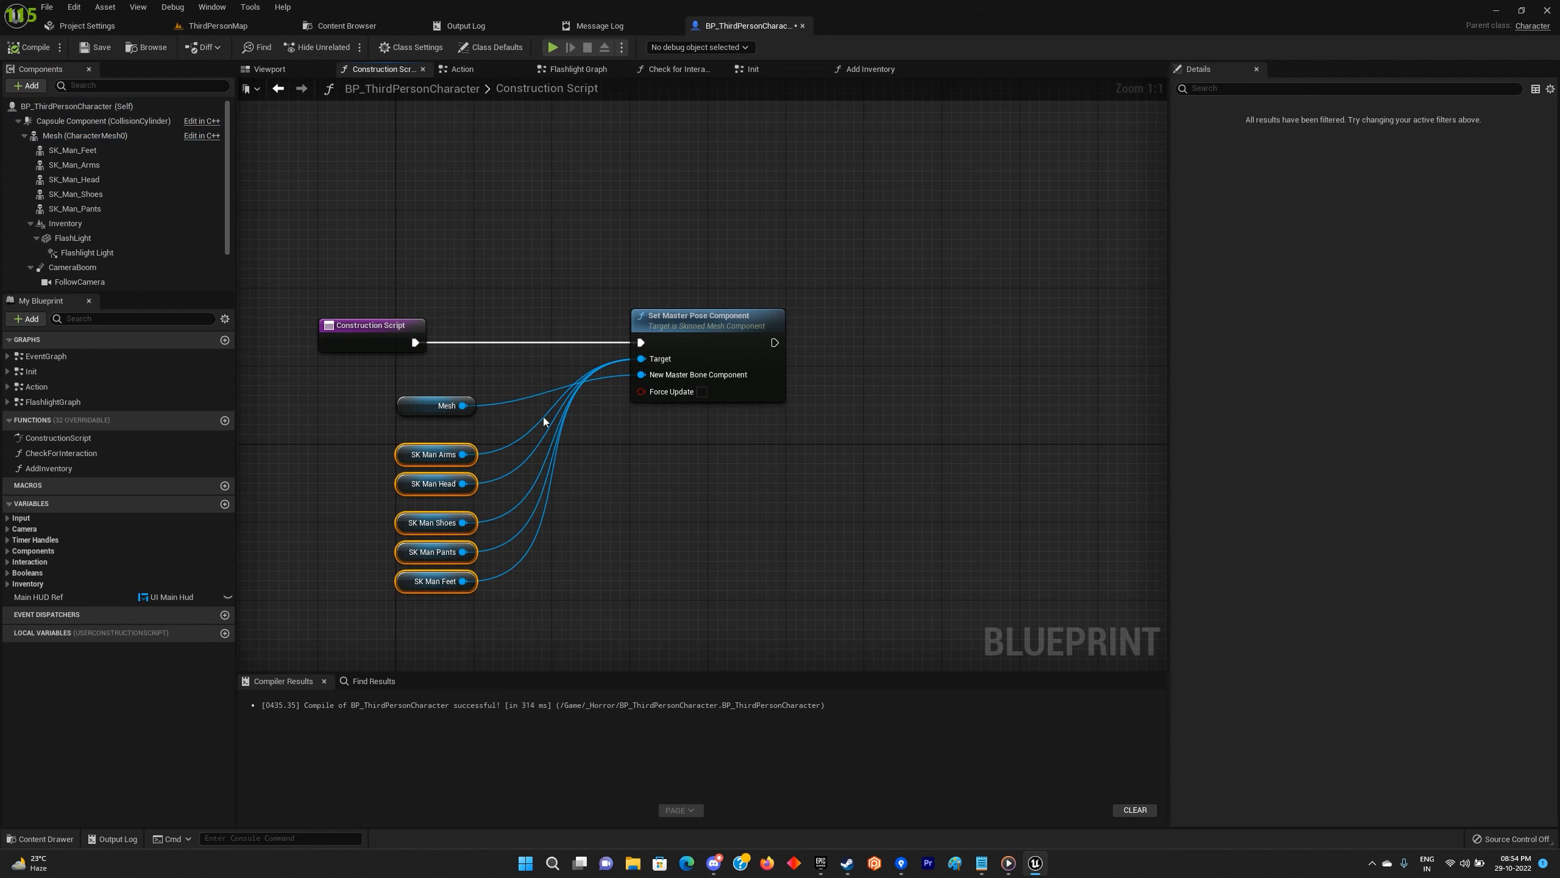
Set the Mesh component's anim class to ABP_Manny and show the character's 3D preview.
left_click(120, 133)
left_click(1381, 355)
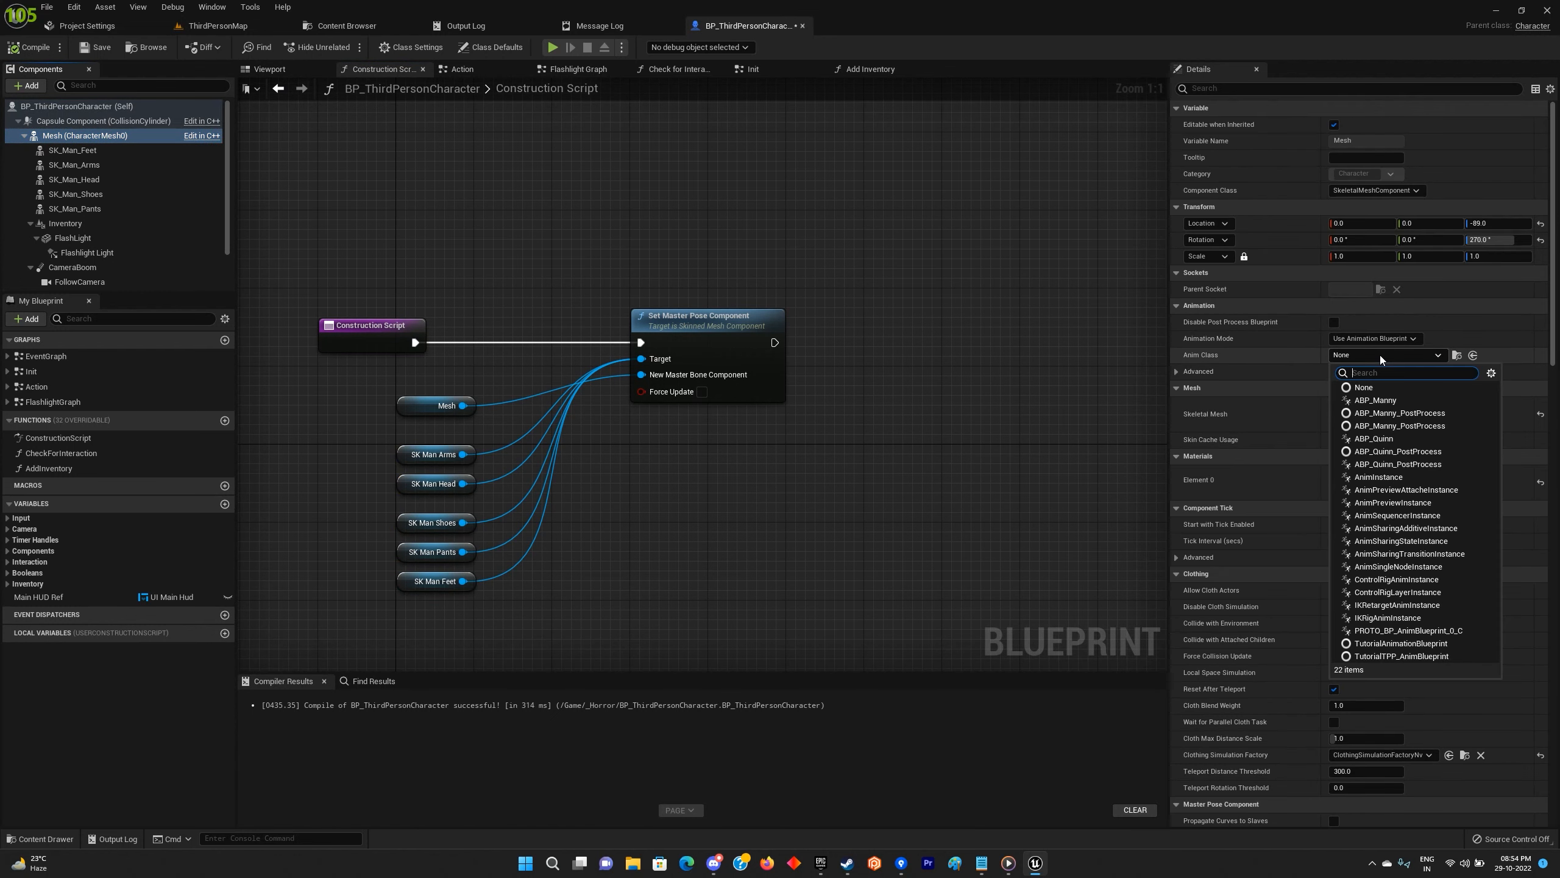
left_click(1376, 400)
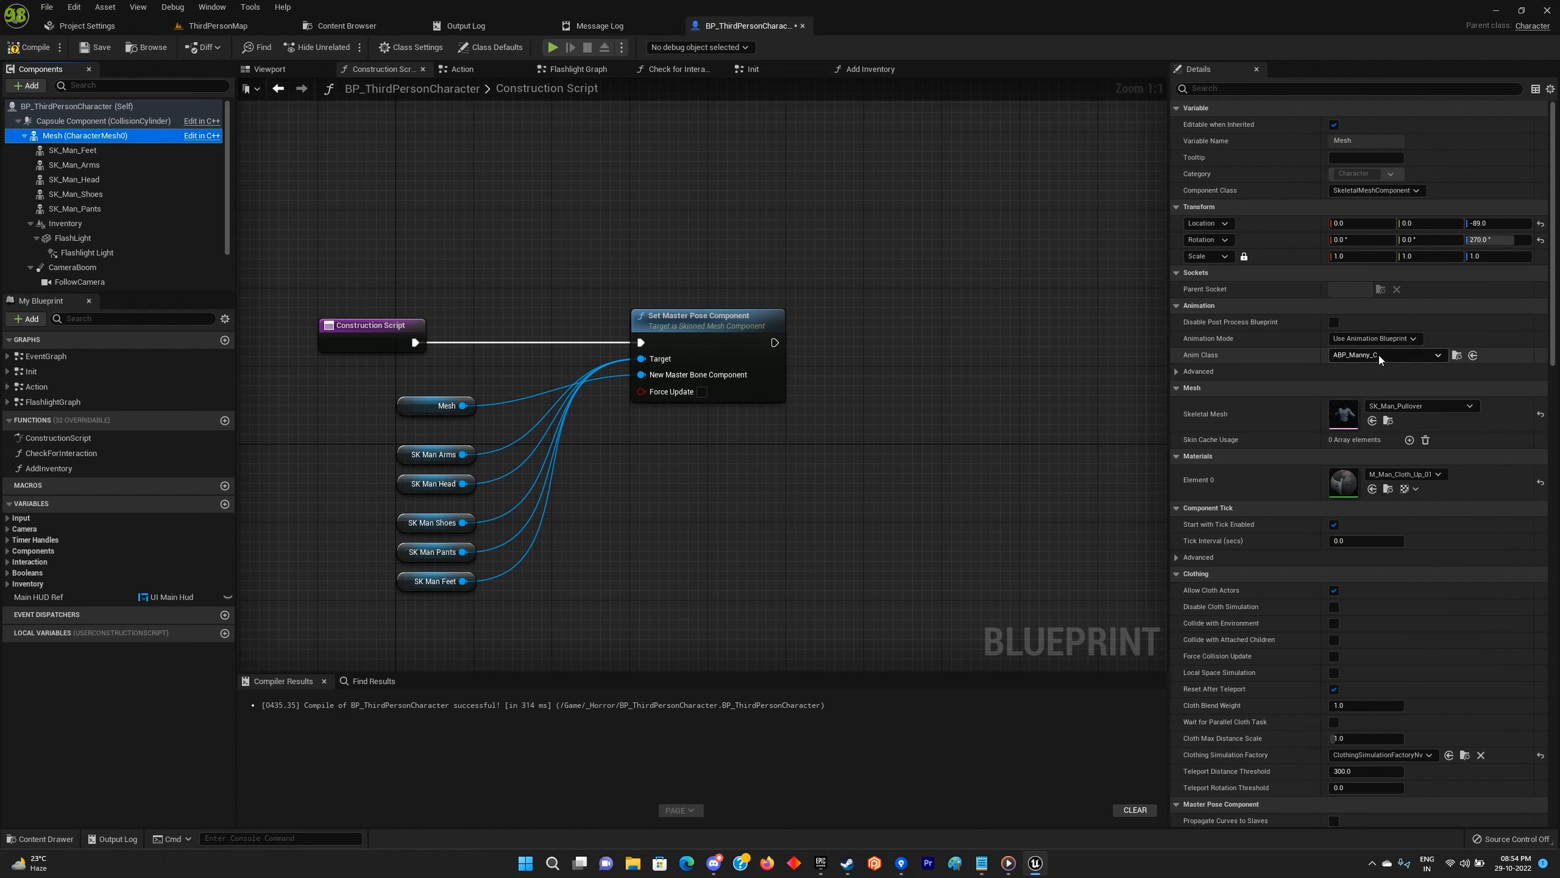
left_click(269, 69)
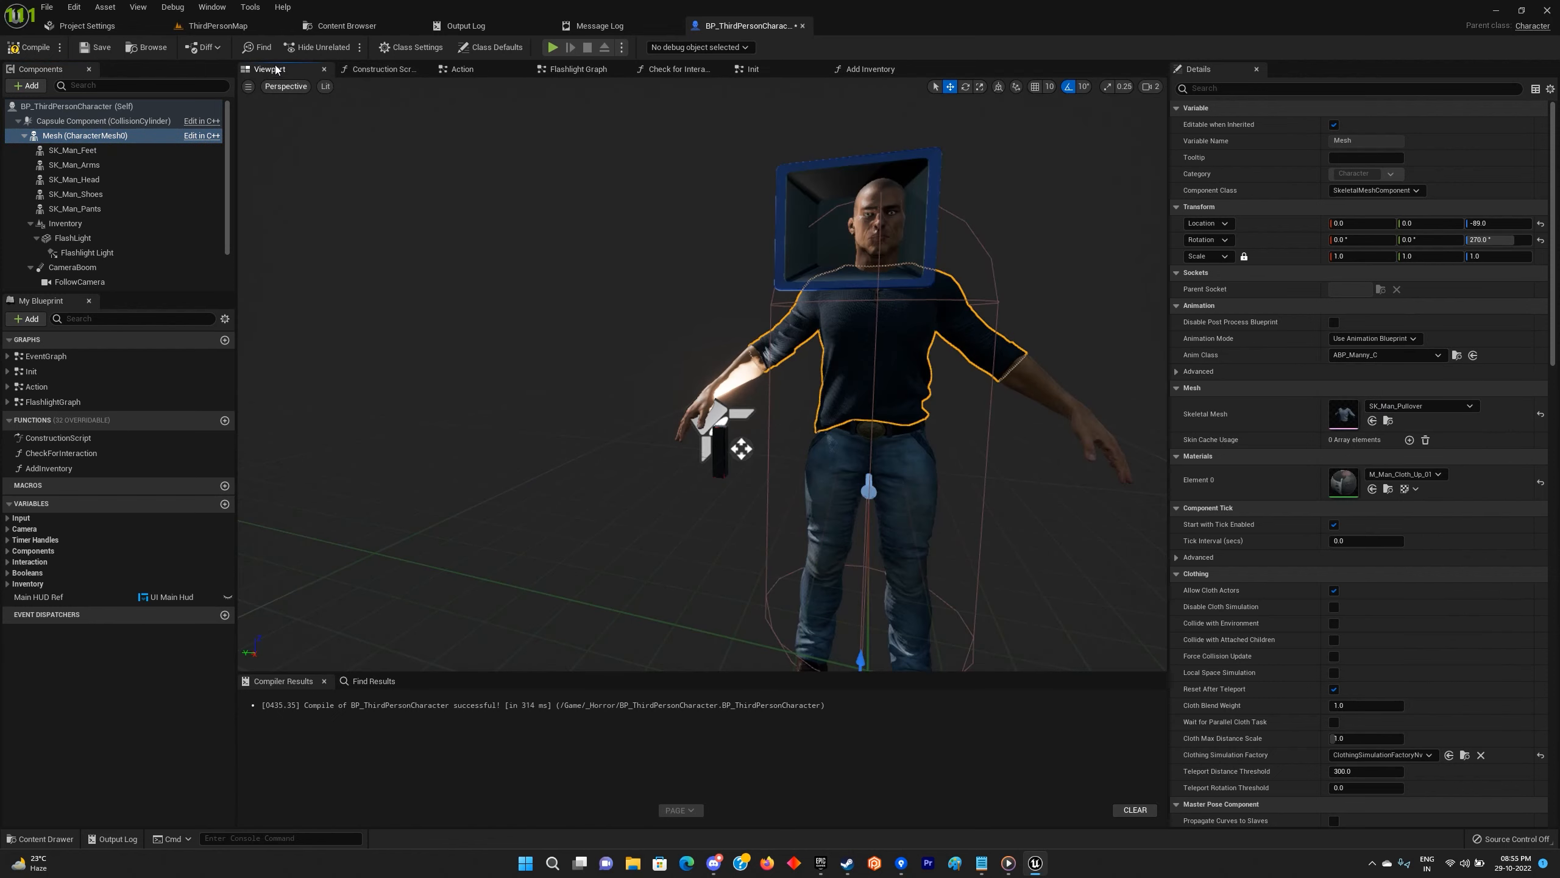
Open SK_Man_Half__Body from the Parts folder on the ThirdPersonMap level, and open its UE4_Mannequin_Skeleton.
left_click(234, 25)
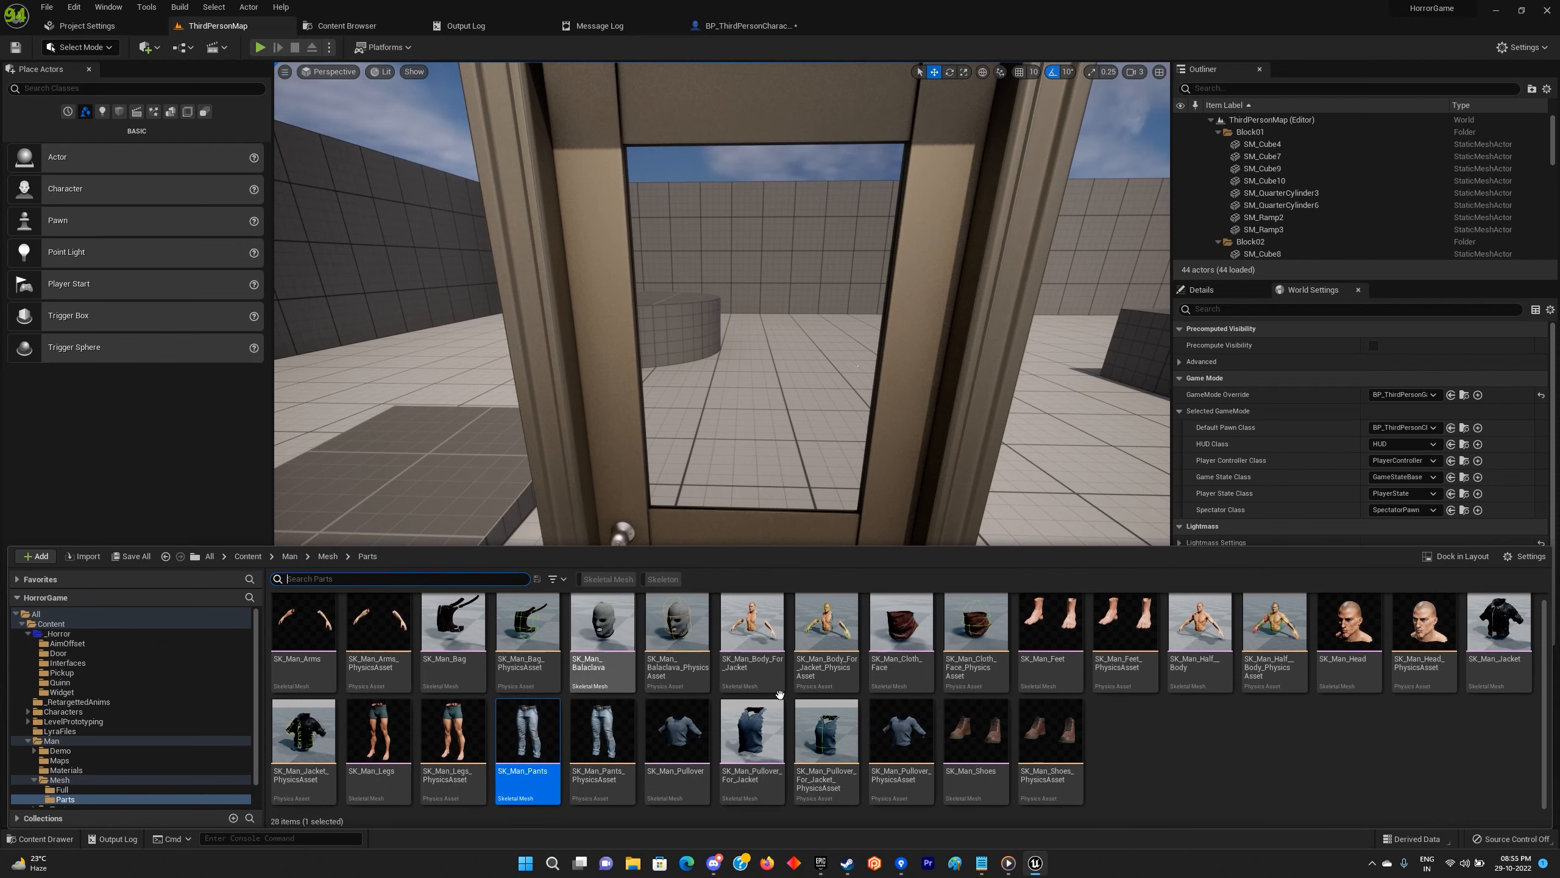
left_click(1201, 647)
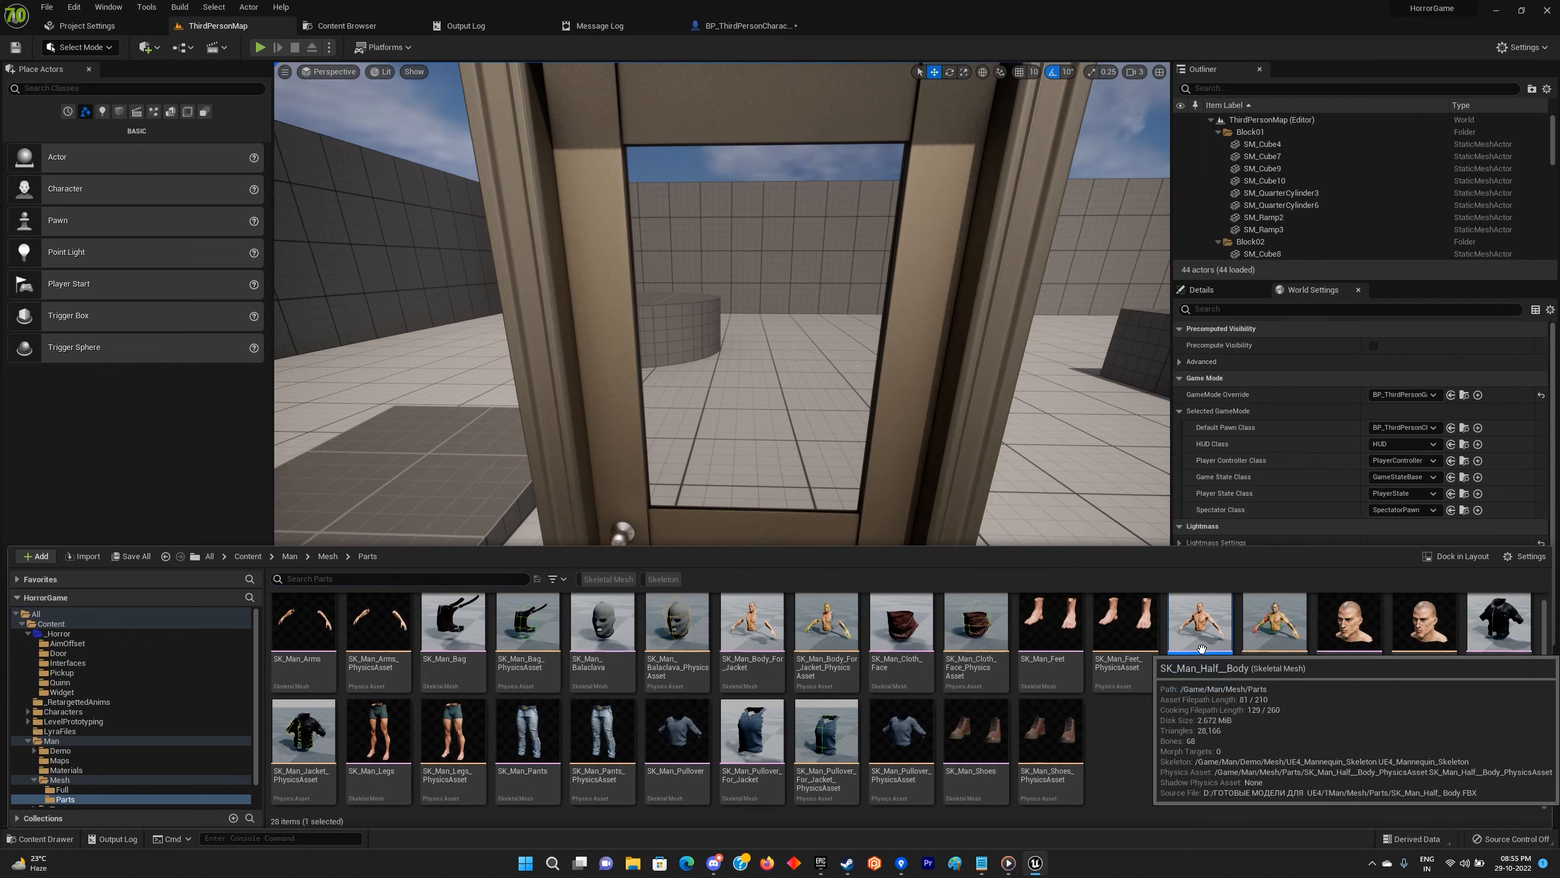
double_click(1201, 647)
left_click(1339, 48)
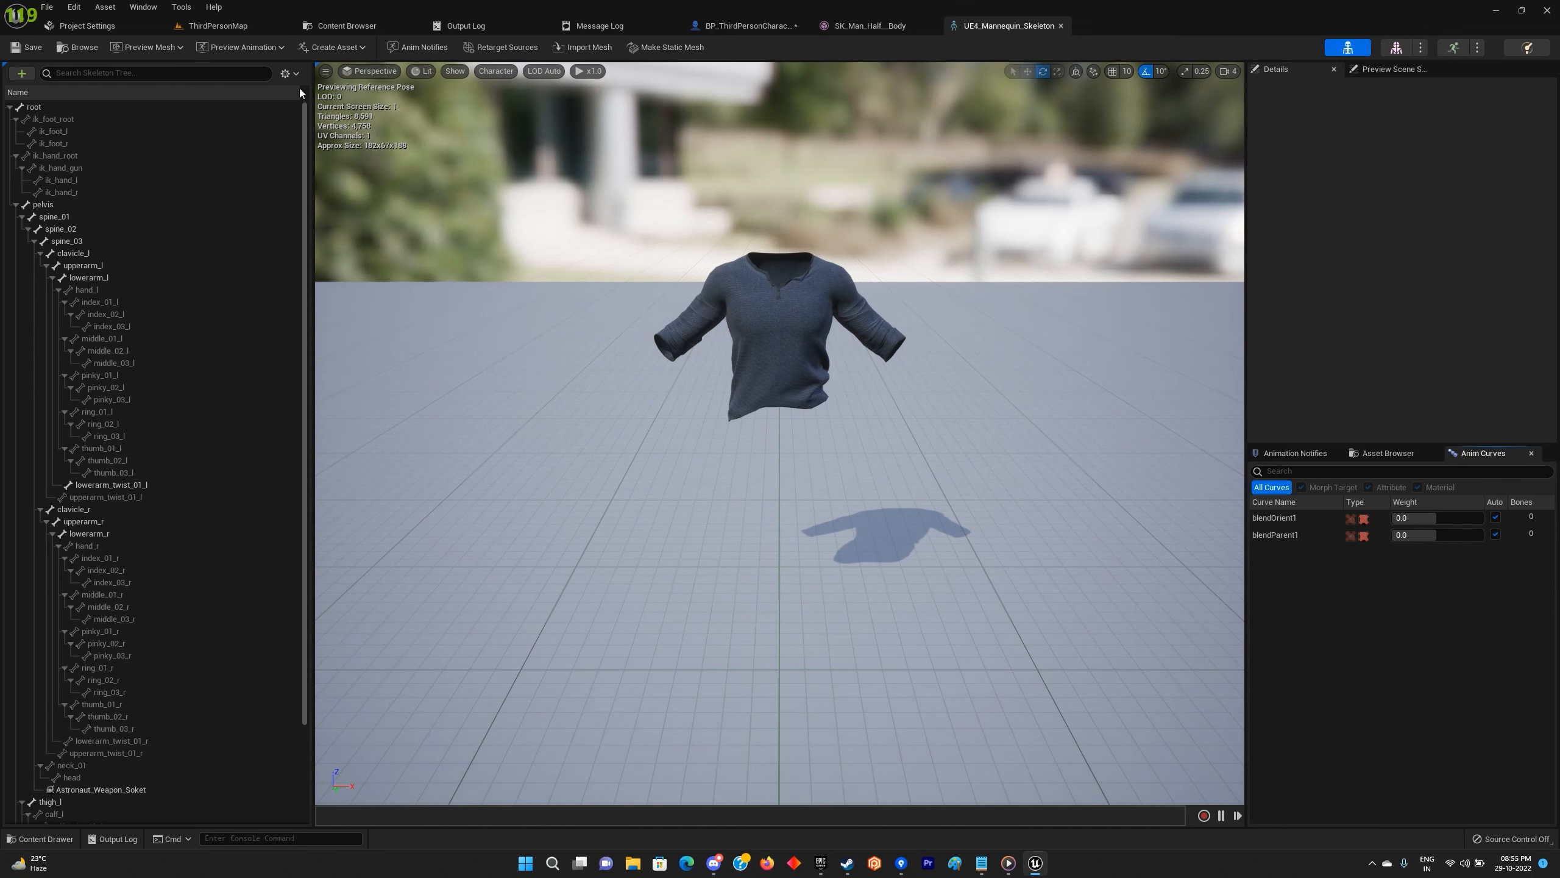
Delete UE4_Mannequin_Skeleton from Man/Demo/Mesh, replacing its references with SK_Mannequin_Skeleton, and save all affected assets.
left_click(86, 50)
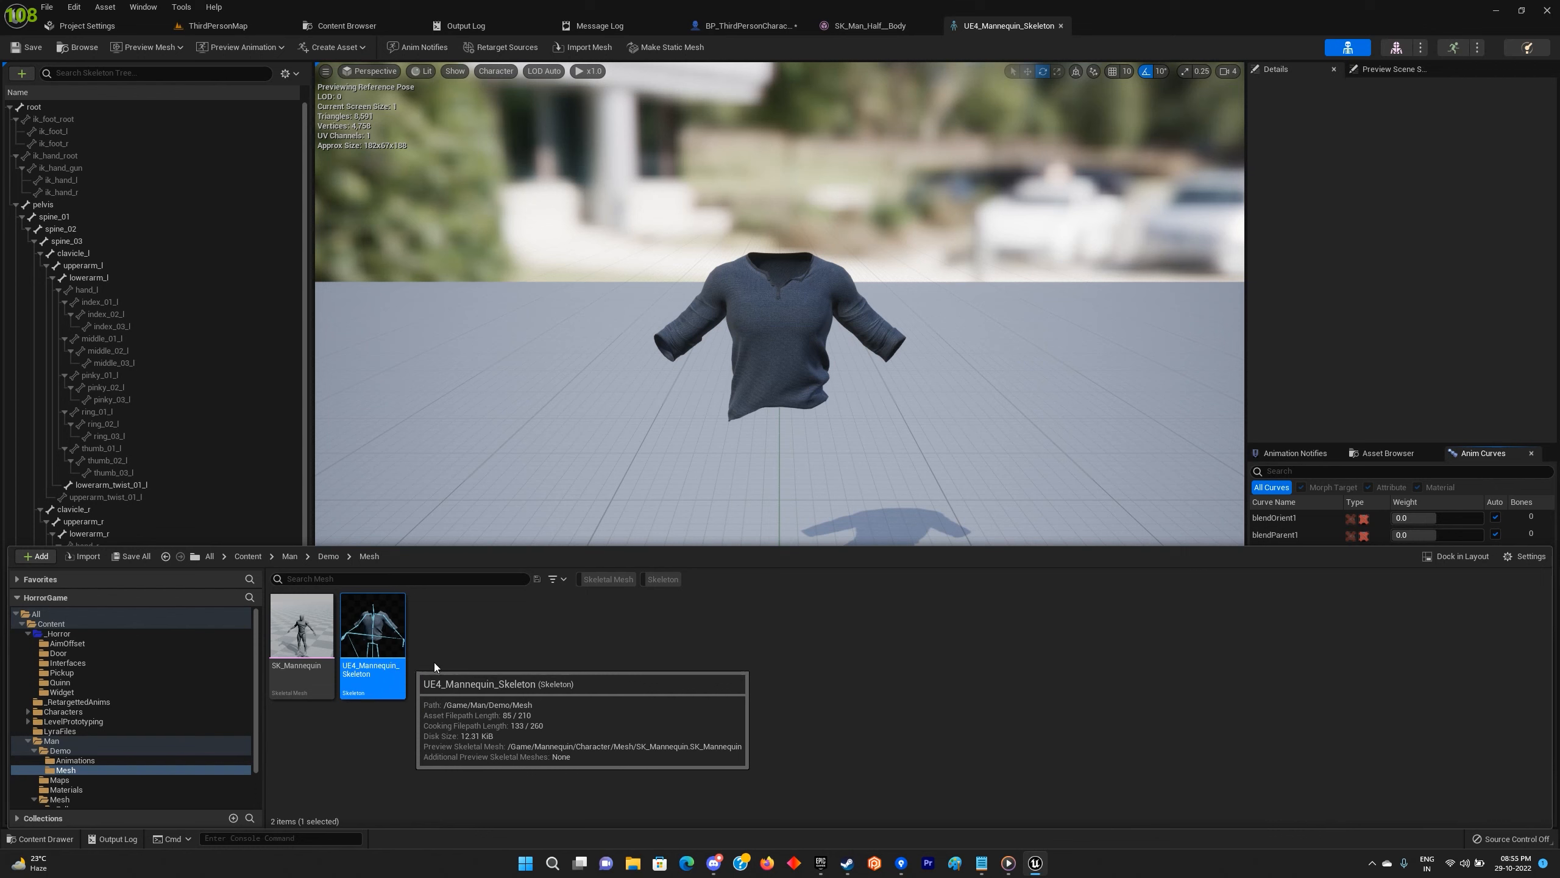
key("Delete")
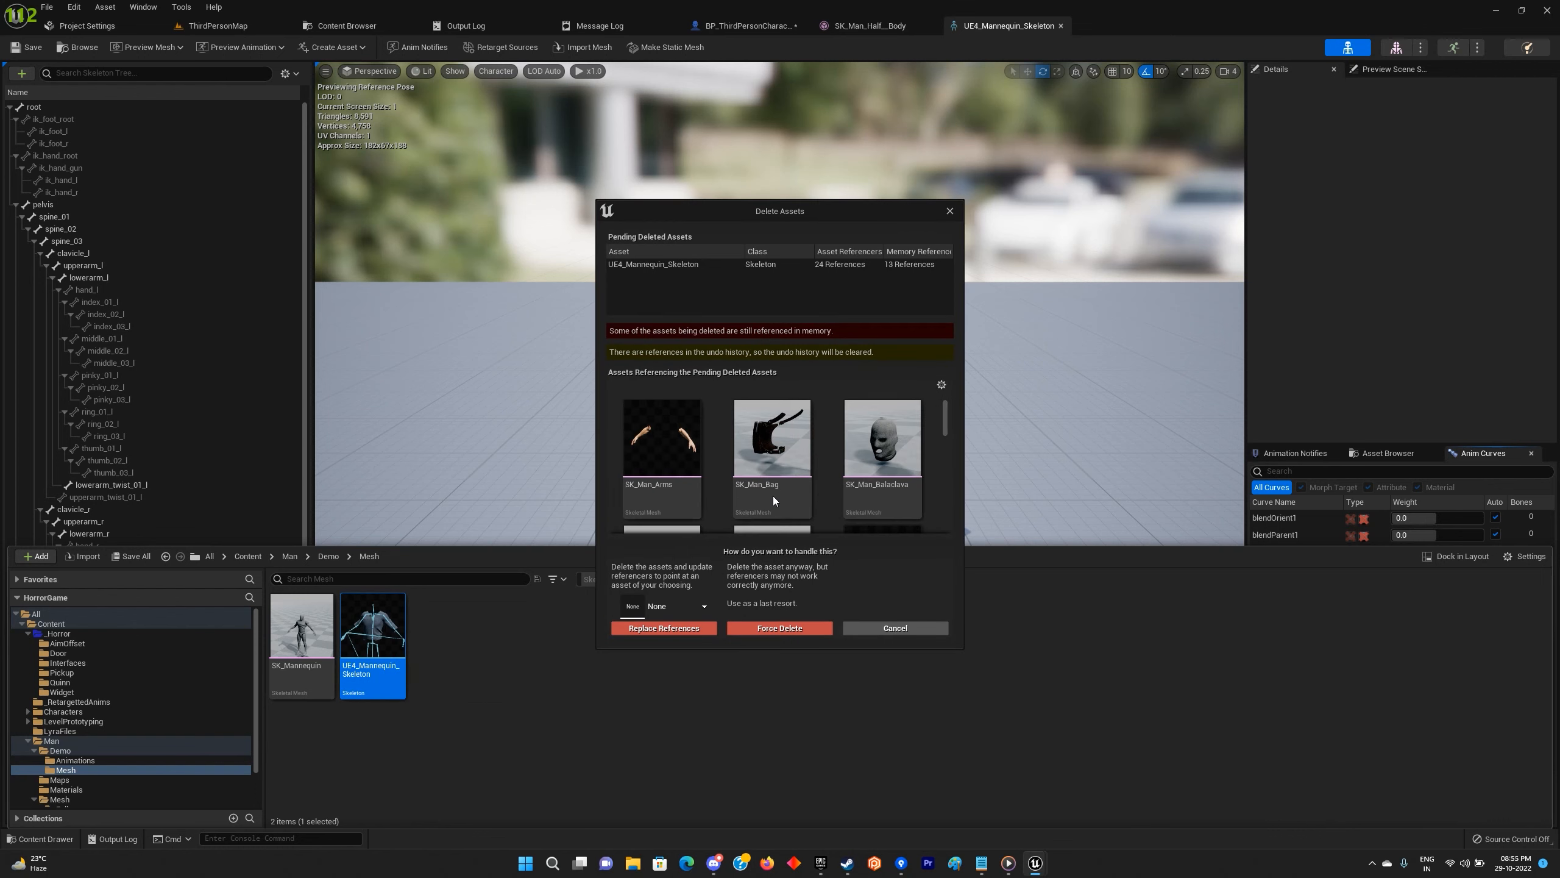
left_click(673, 612)
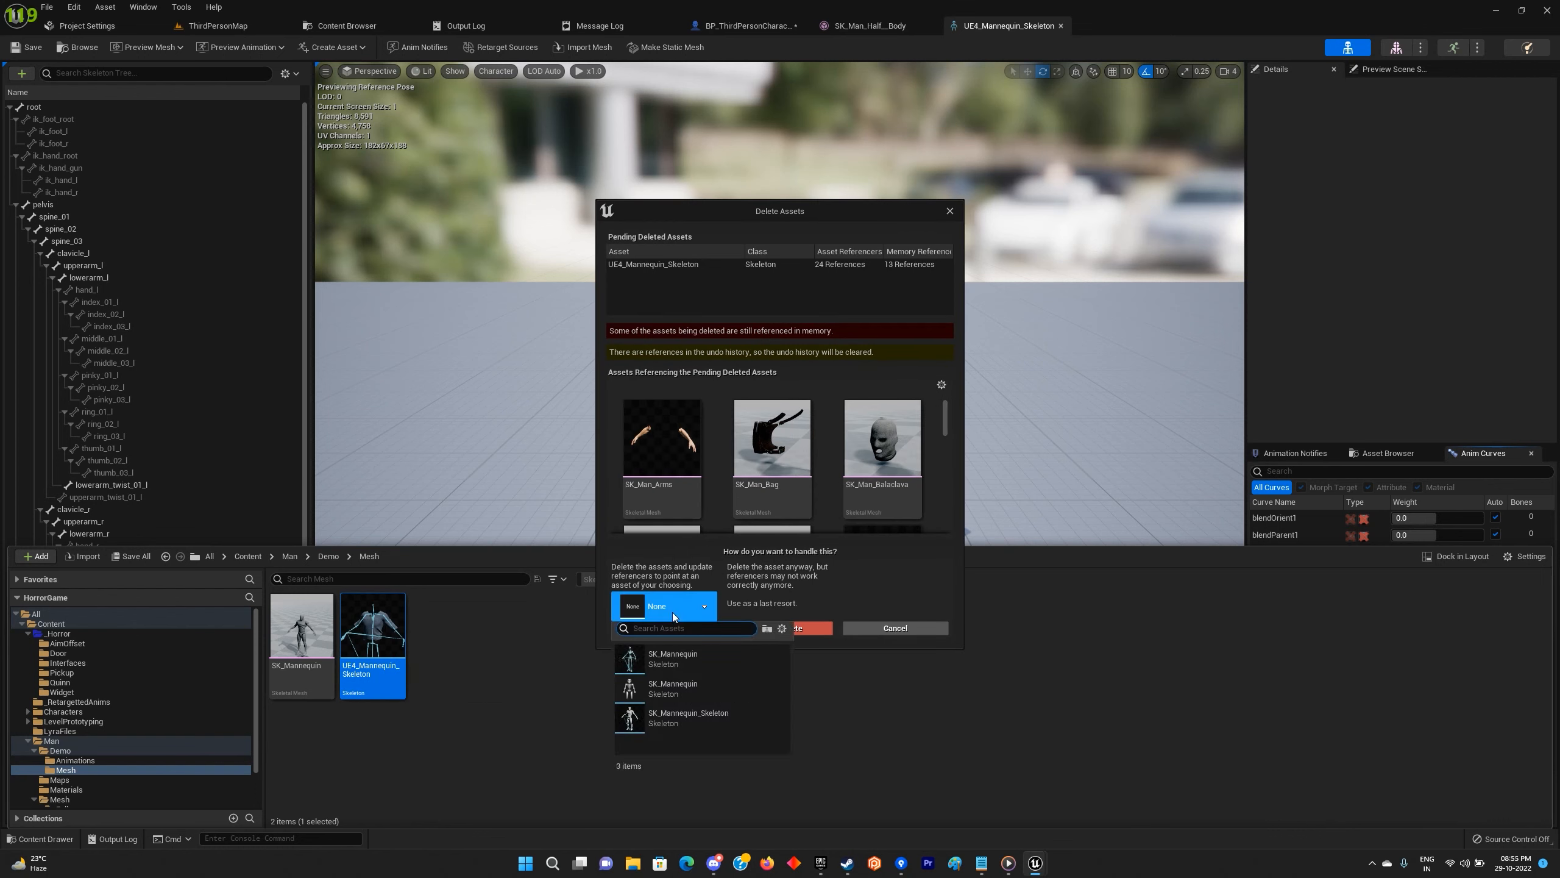
left_click(657, 721)
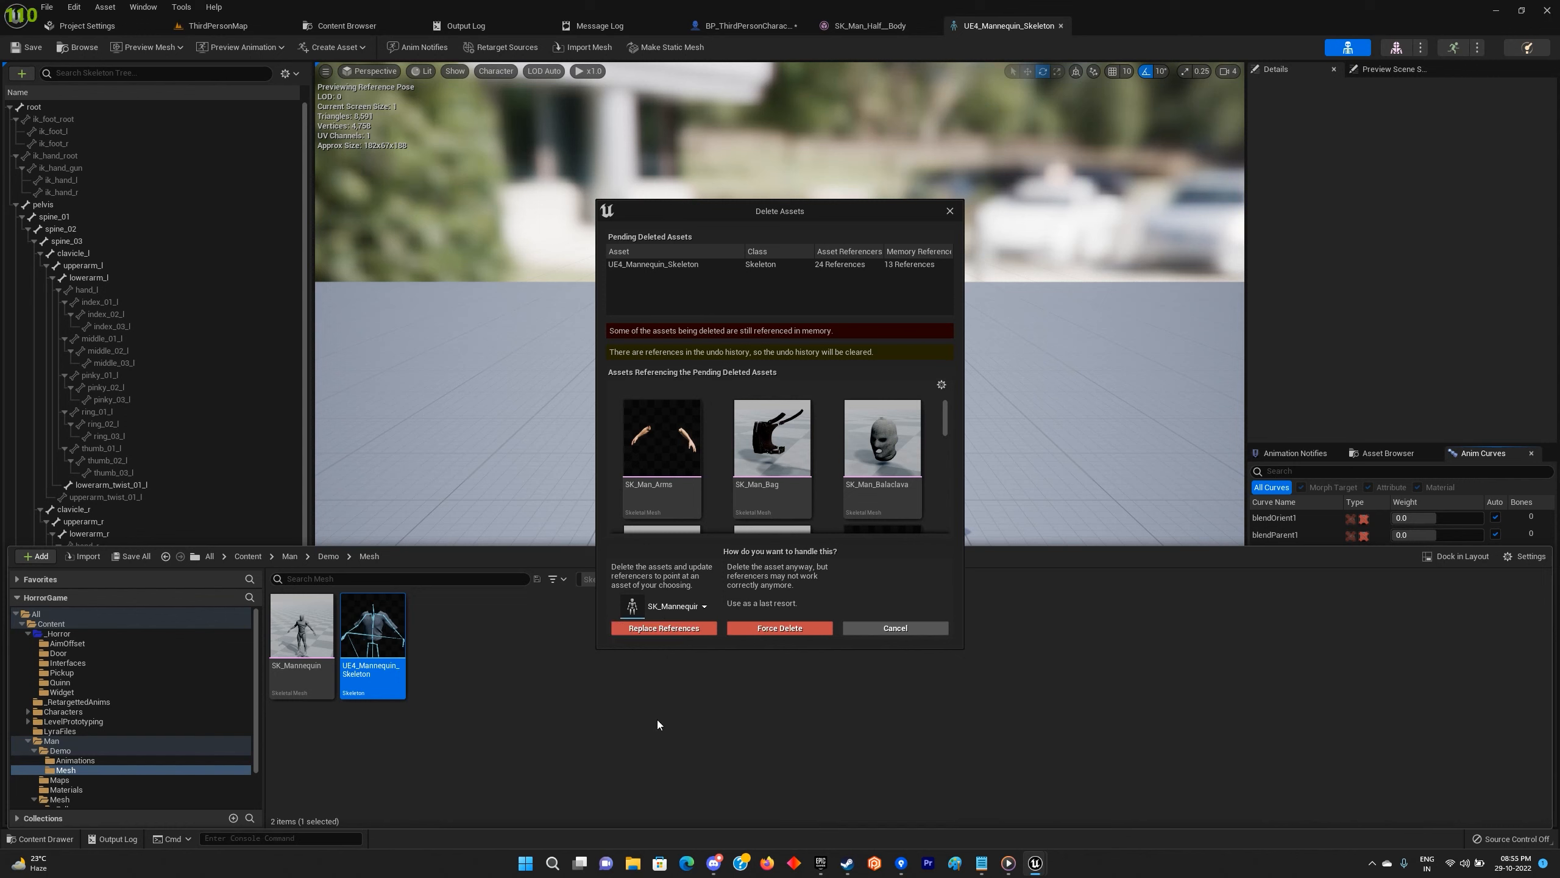
left_click(692, 626)
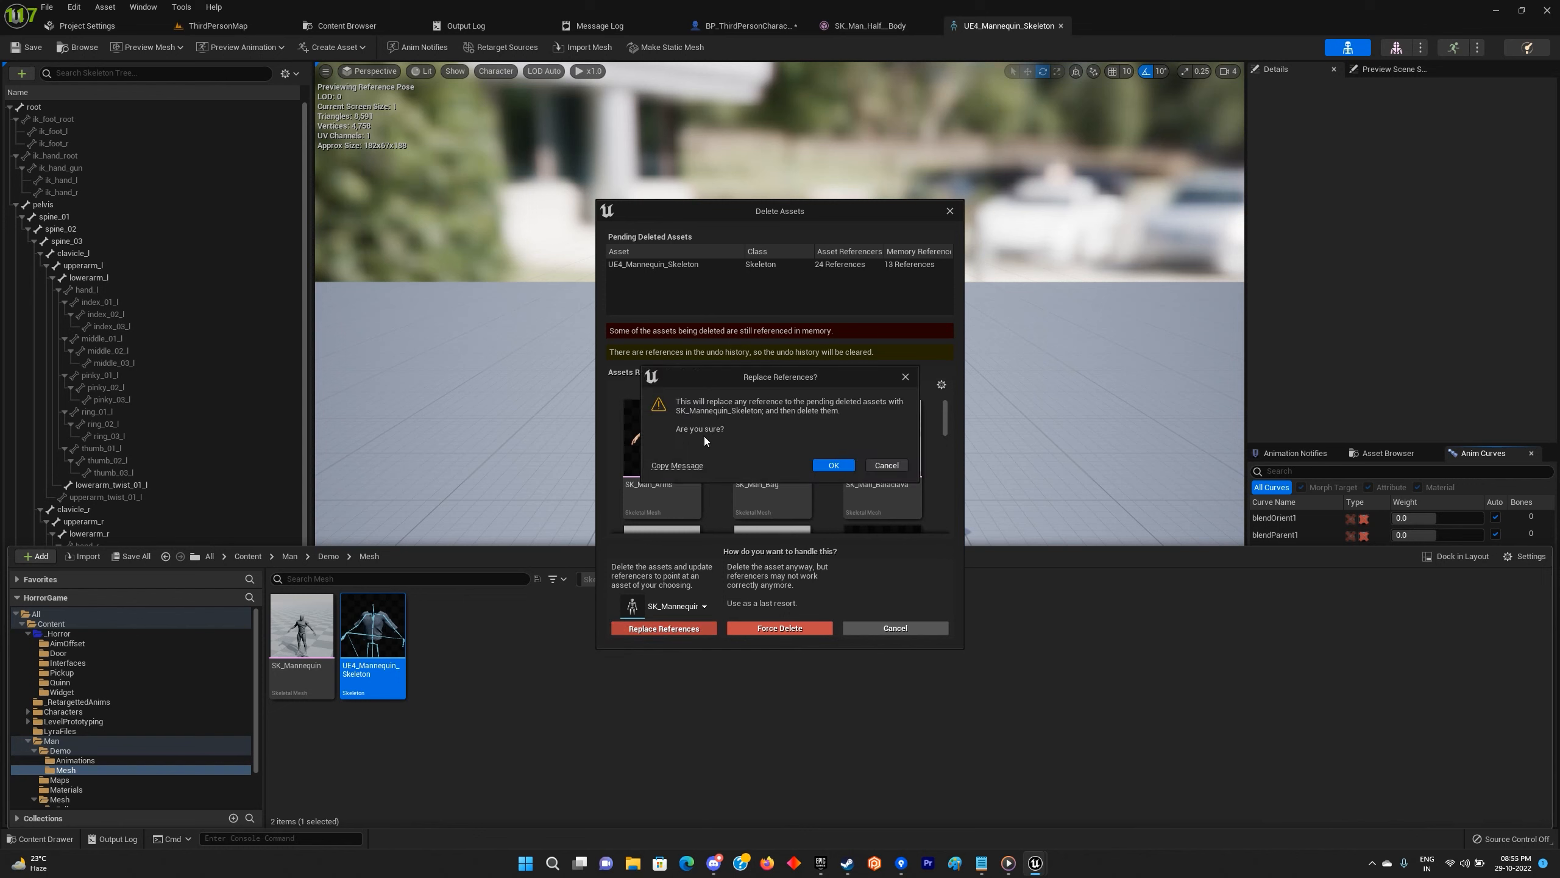
left_click(824, 463)
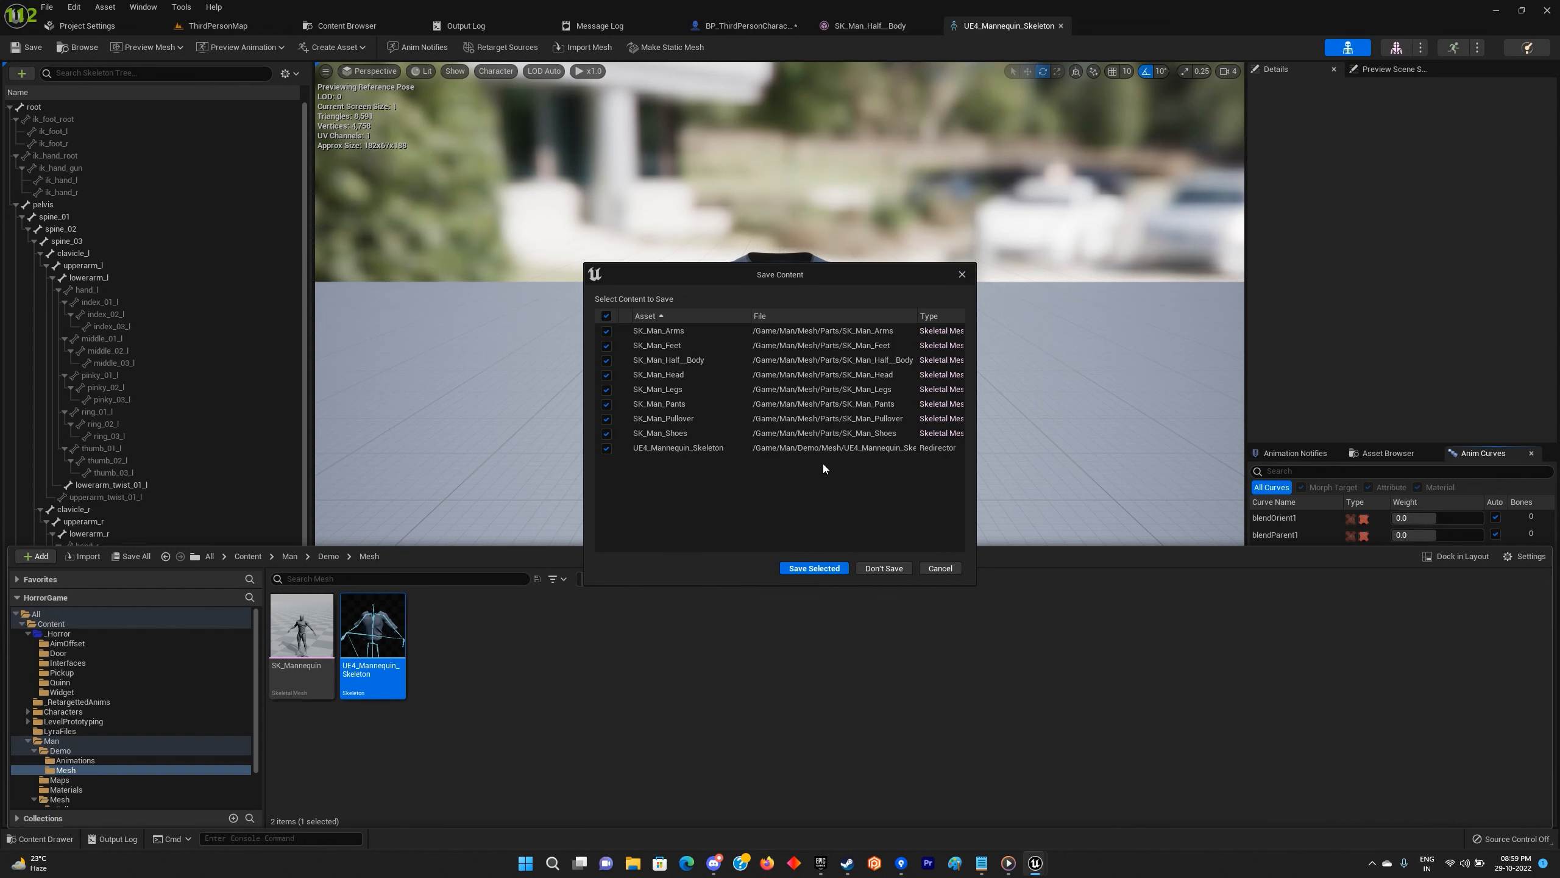
left_click(813, 569)
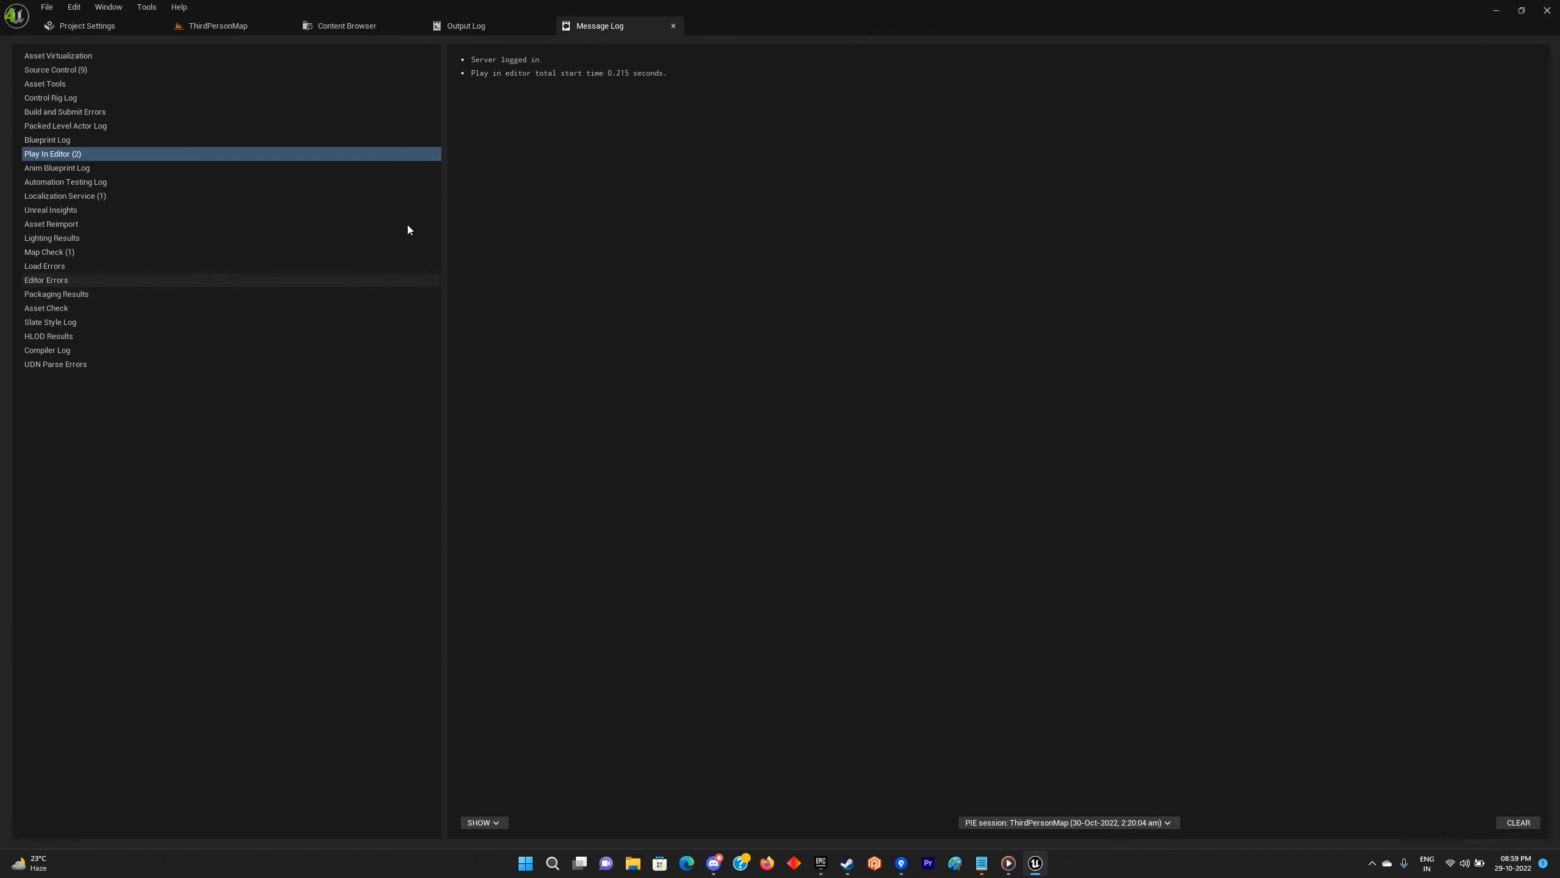
On the ThirdPersonMap level, examine the IK retargeters available in the Rigs folder of Characters/Mannequin_UE4.
left_click(266, 28)
key("ctrl+space")
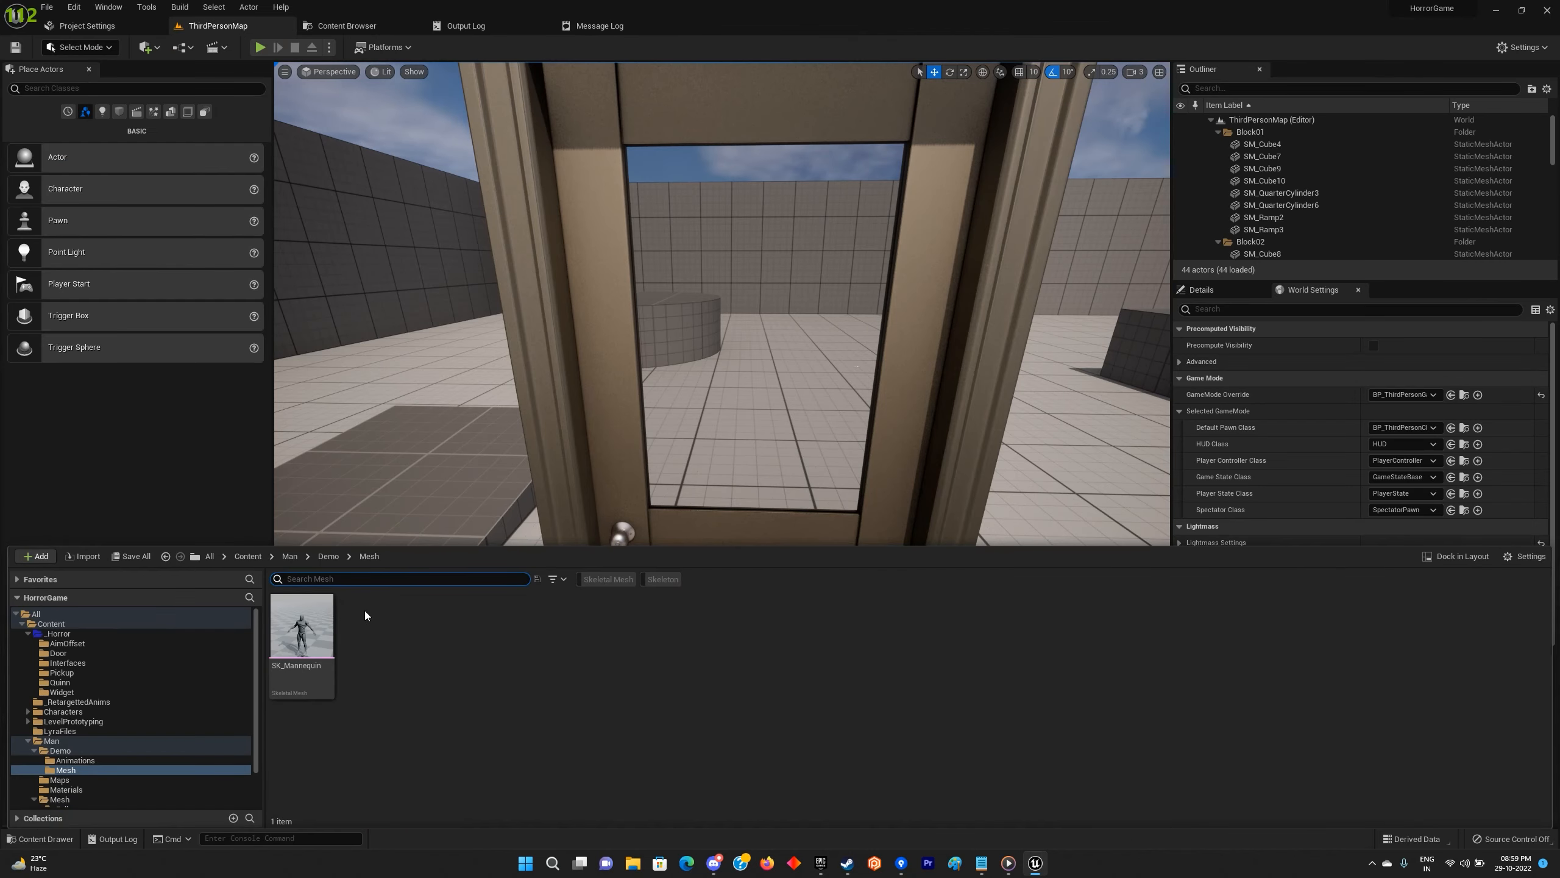
left_click(325, 556)
left_click(248, 556)
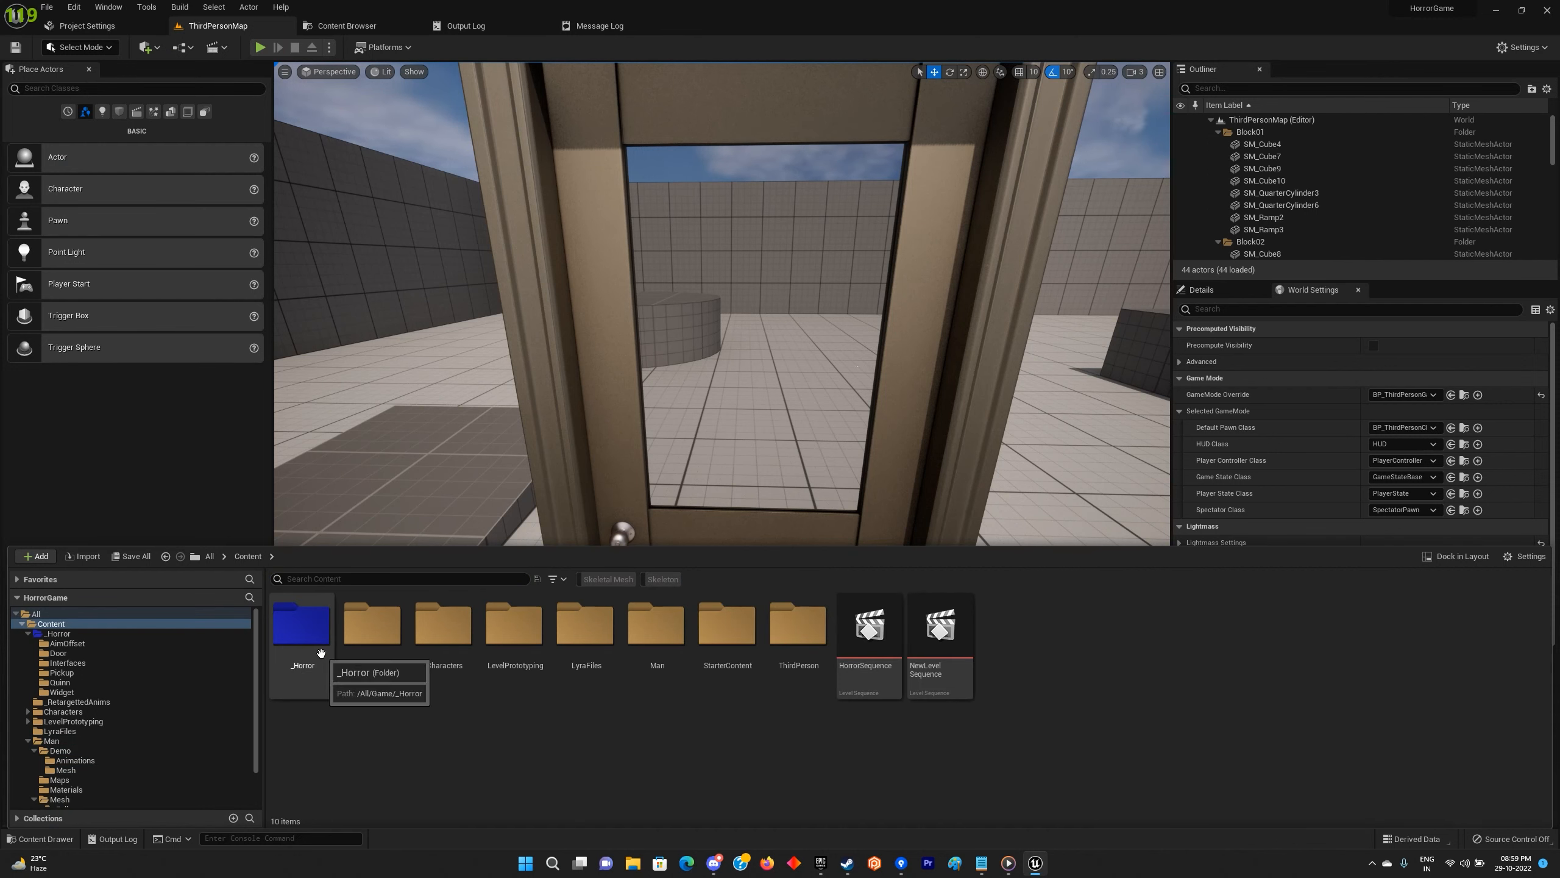
left_click(450, 664)
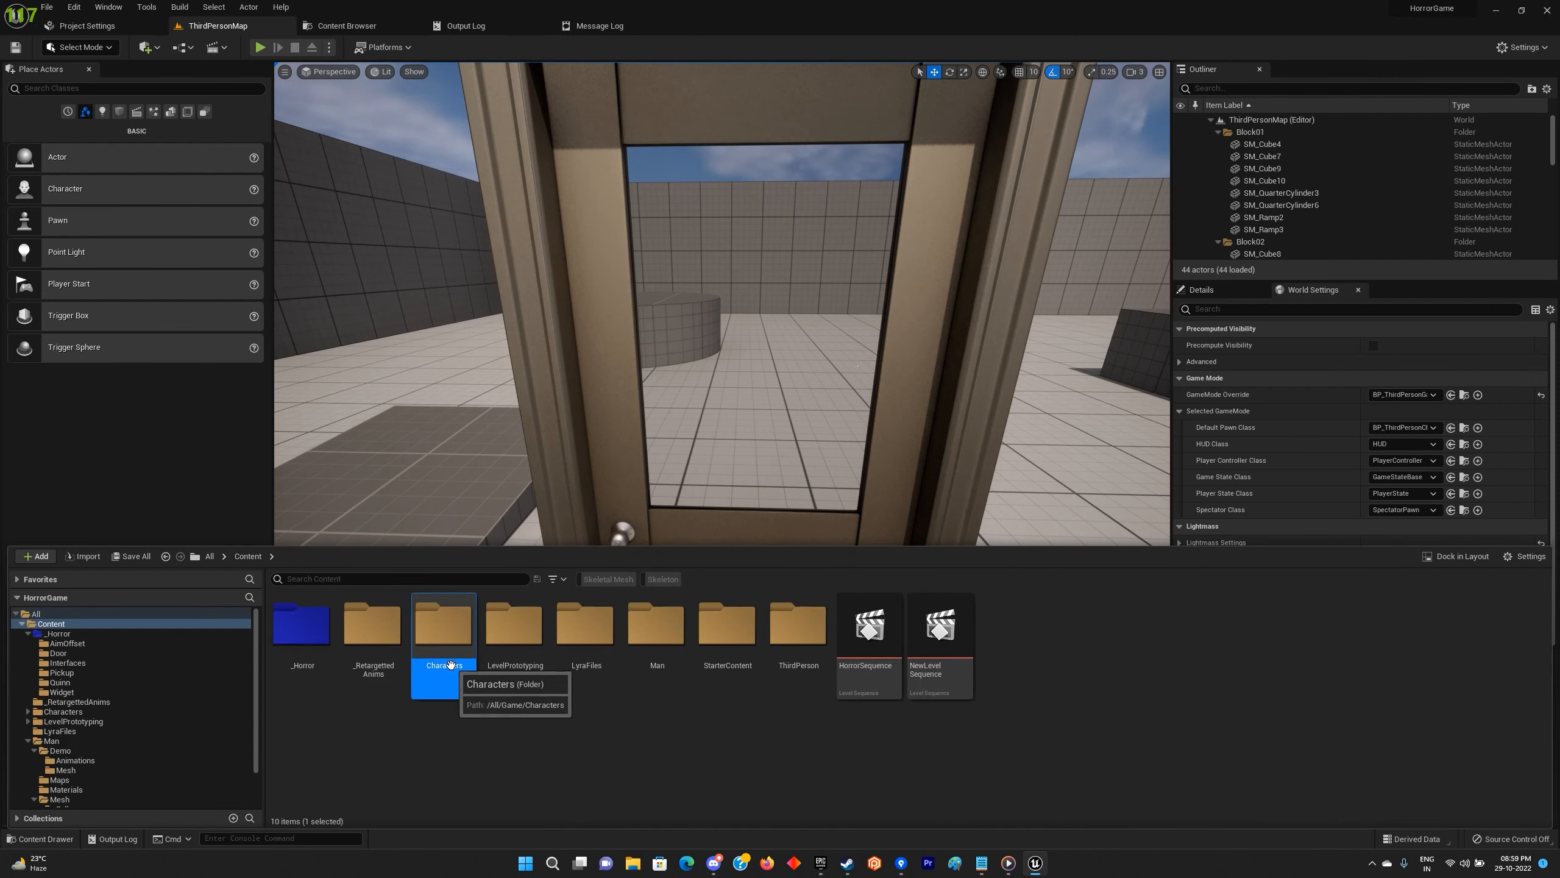
double_click(451, 665)
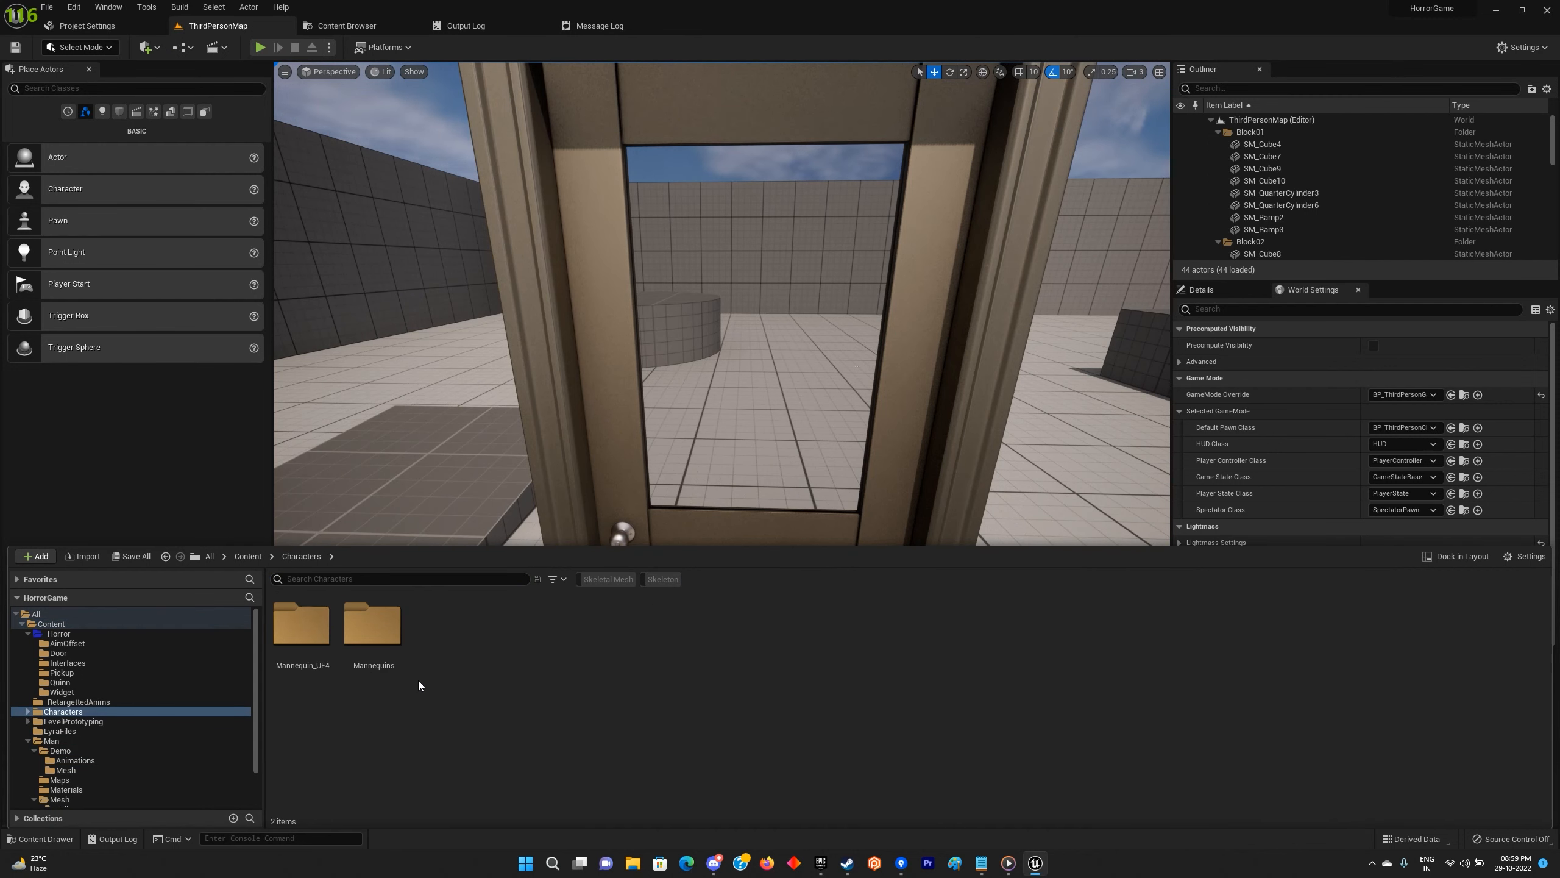
double_click(328, 675)
double_click(528, 672)
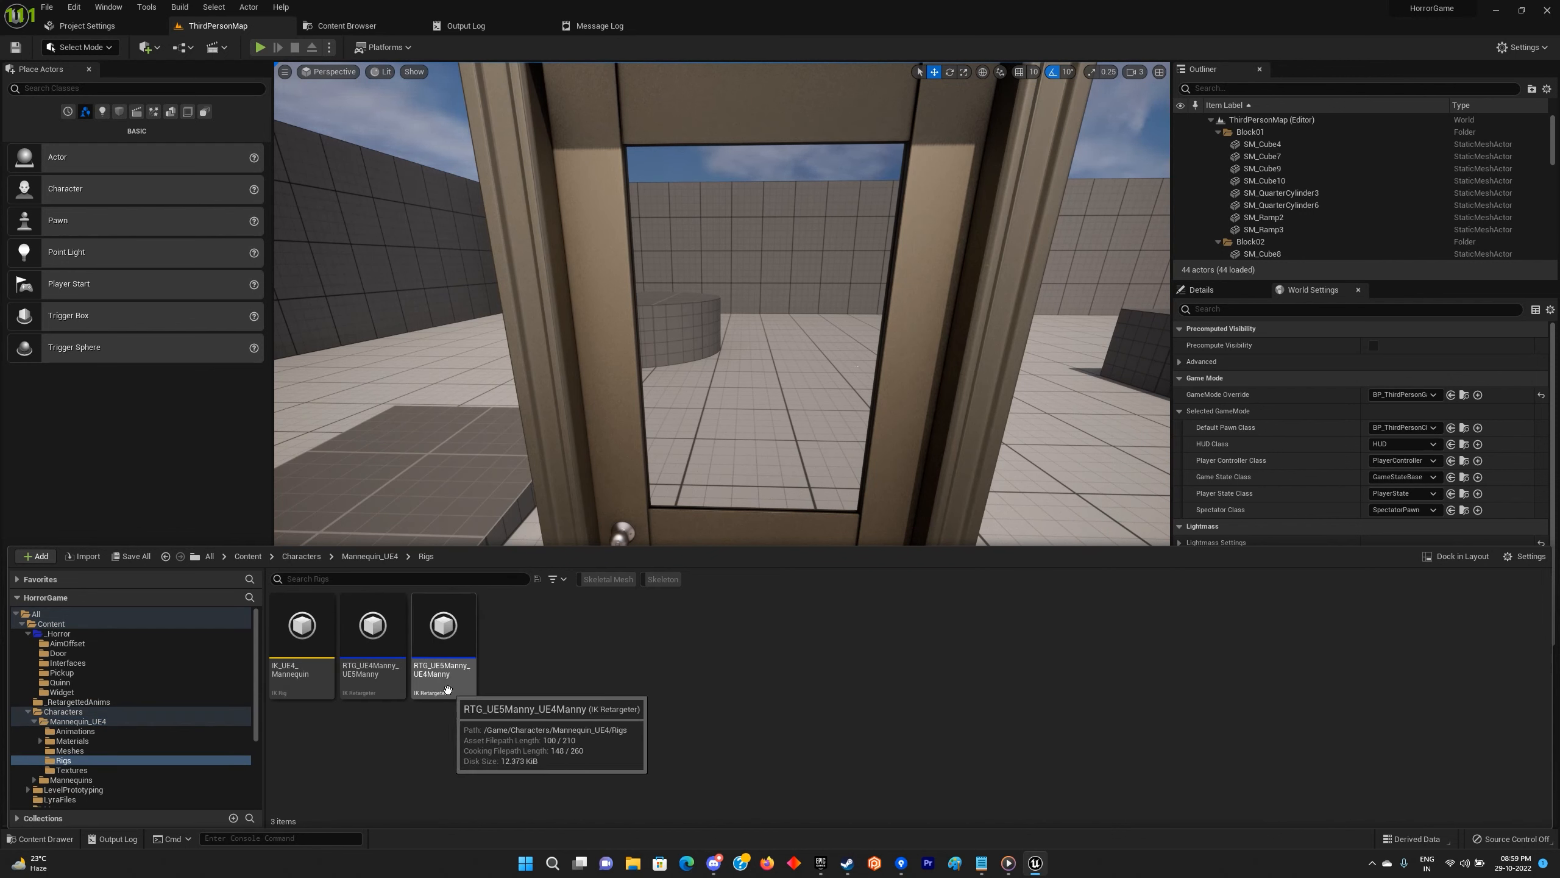
left_click(368, 556)
left_click(307, 556)
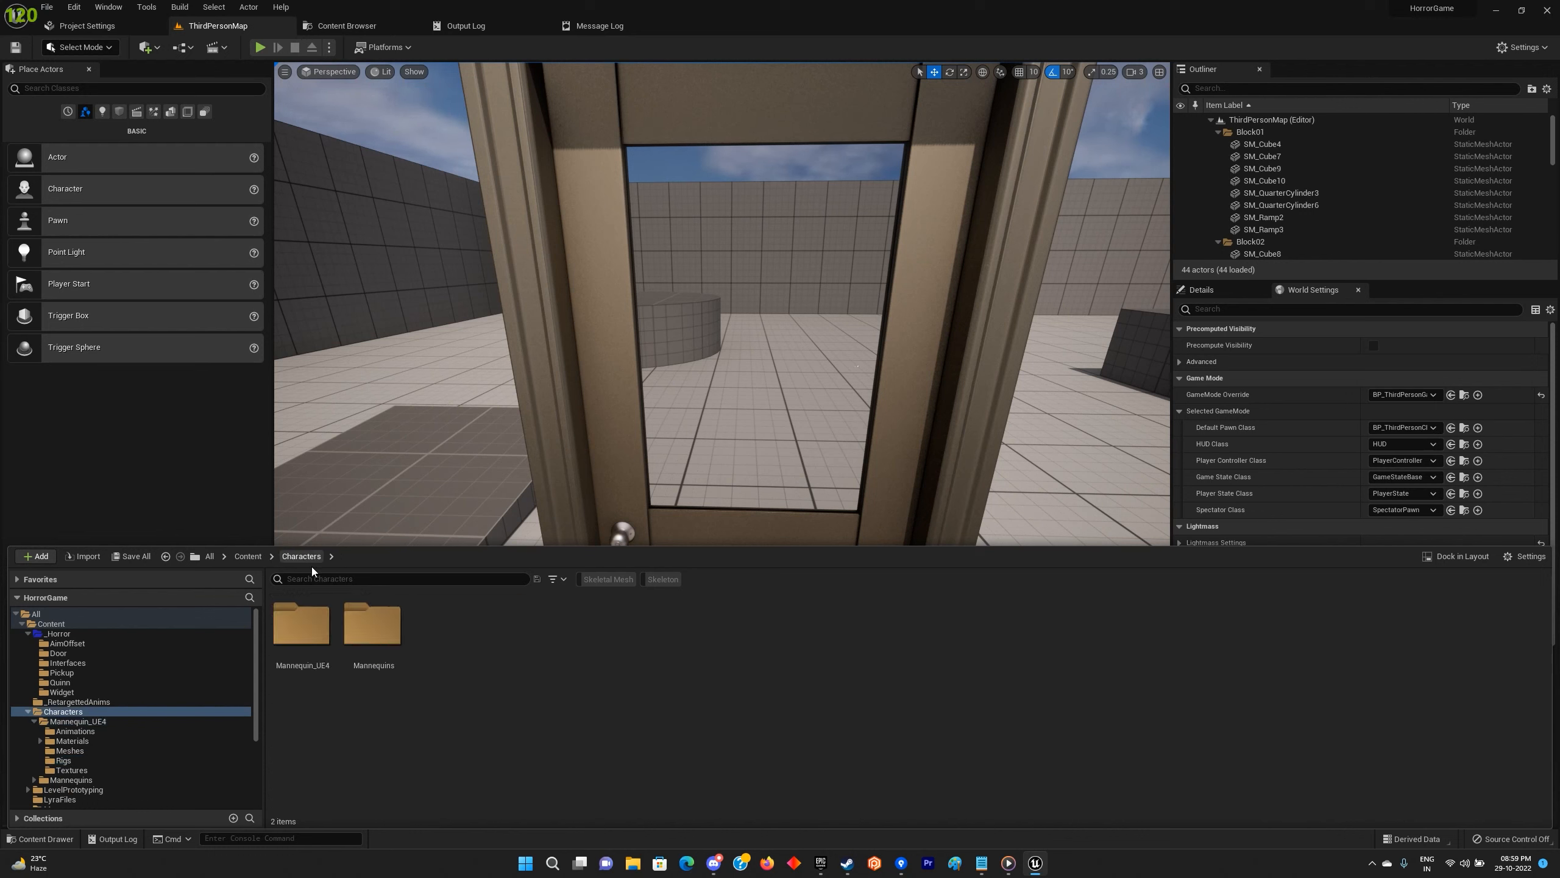
Duplicate and retarget the ABP_Quinn animation blueprint from the _Horror folder, using the RTG_UE5Manny_UE4Manny IK retargeter.
left_click(249, 556)
double_click(301, 624)
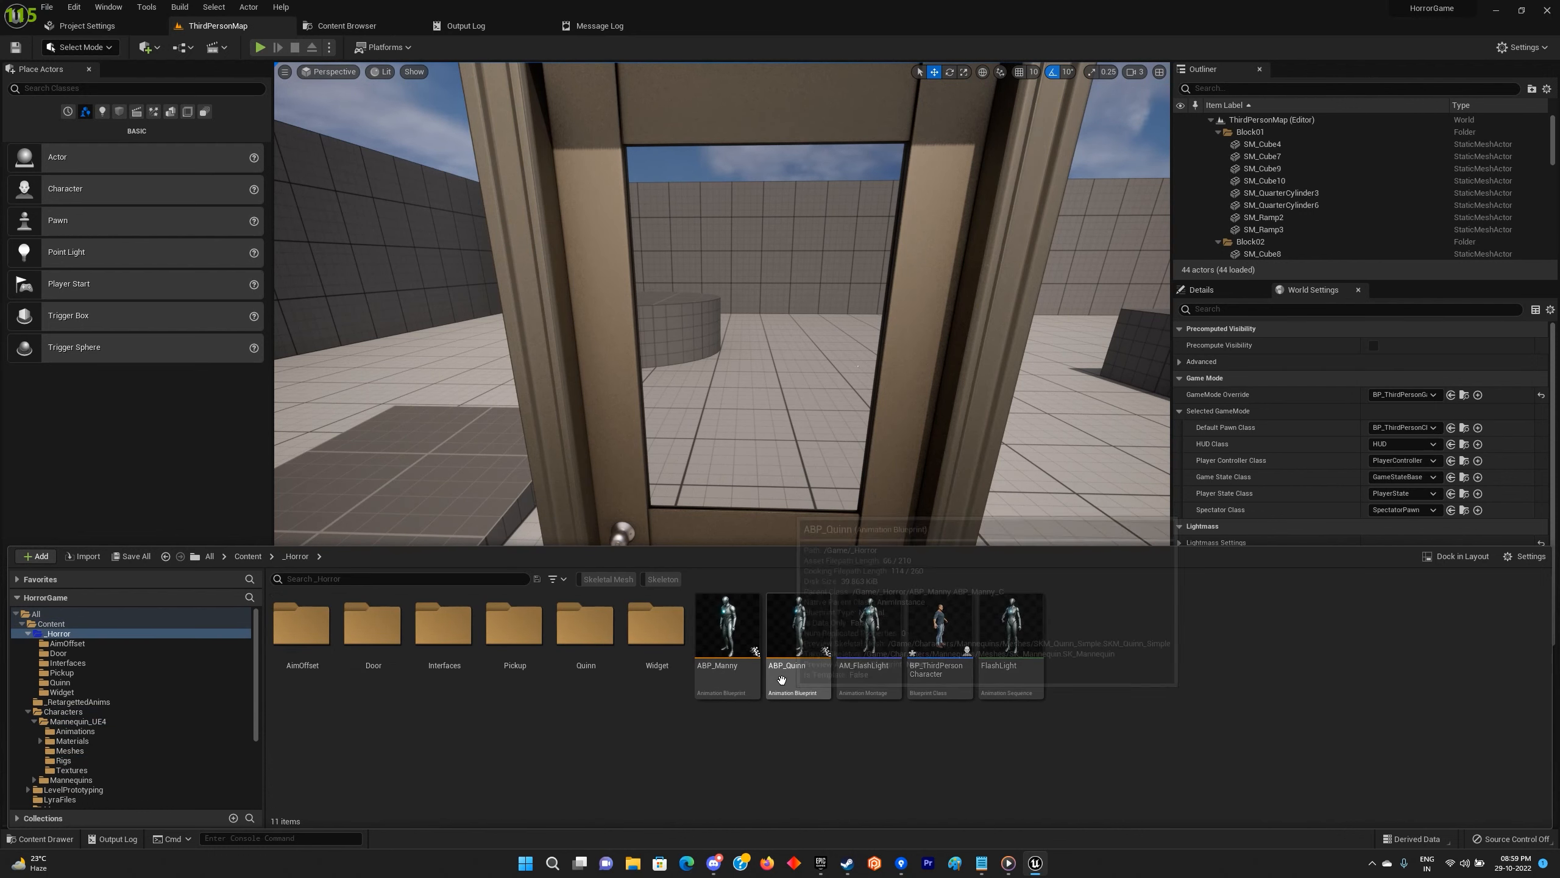
left_click(755, 694)
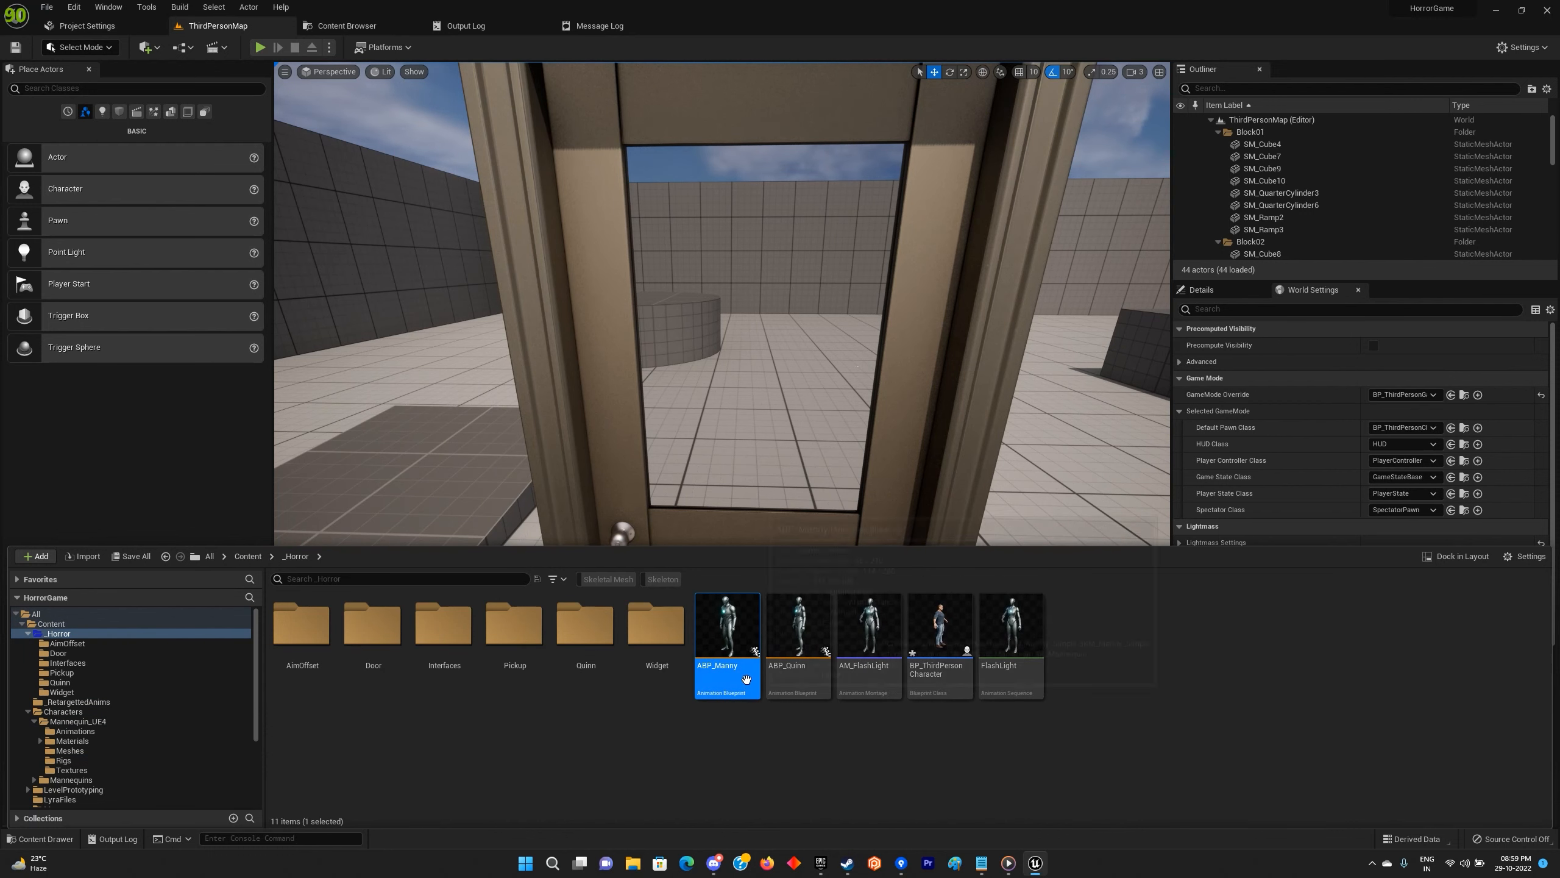
left_click(793, 682)
left_click(747, 680)
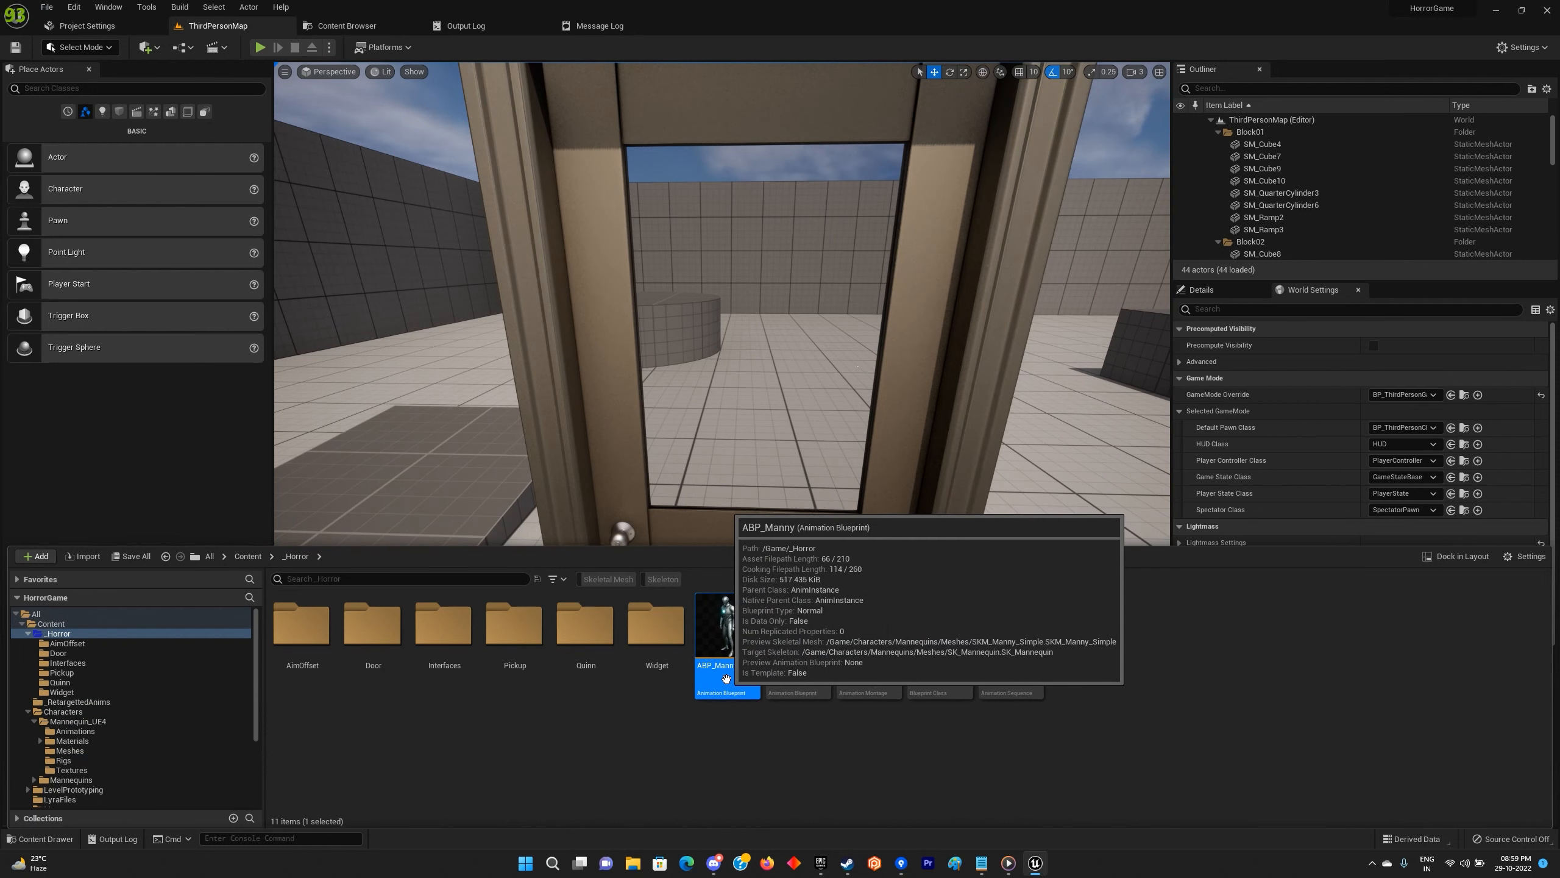
right_click(755, 669)
left_click(800, 692)
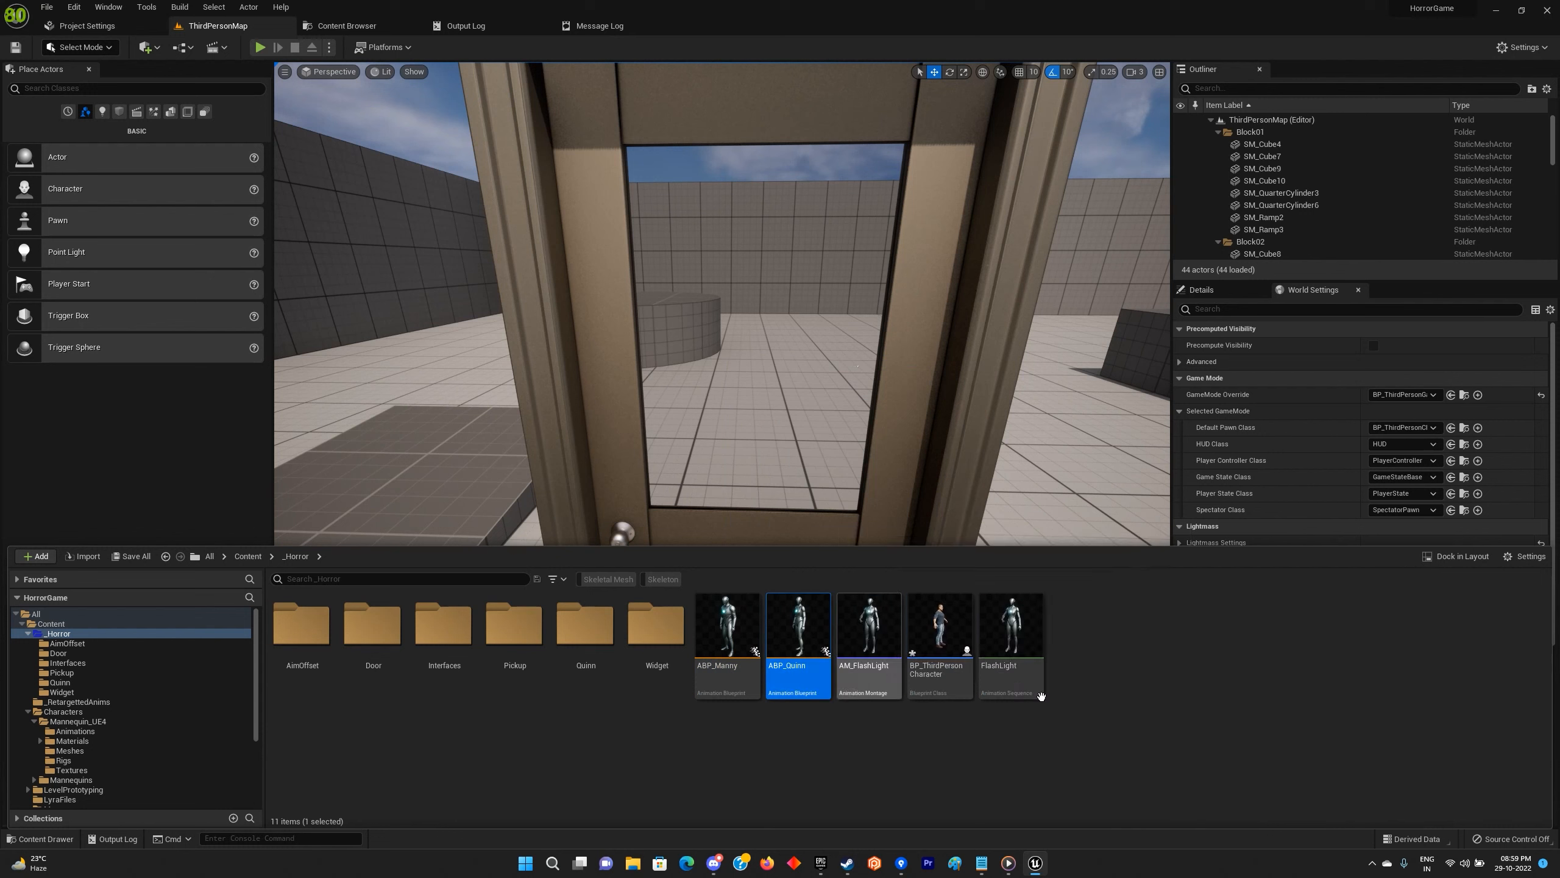
right_click(806, 671)
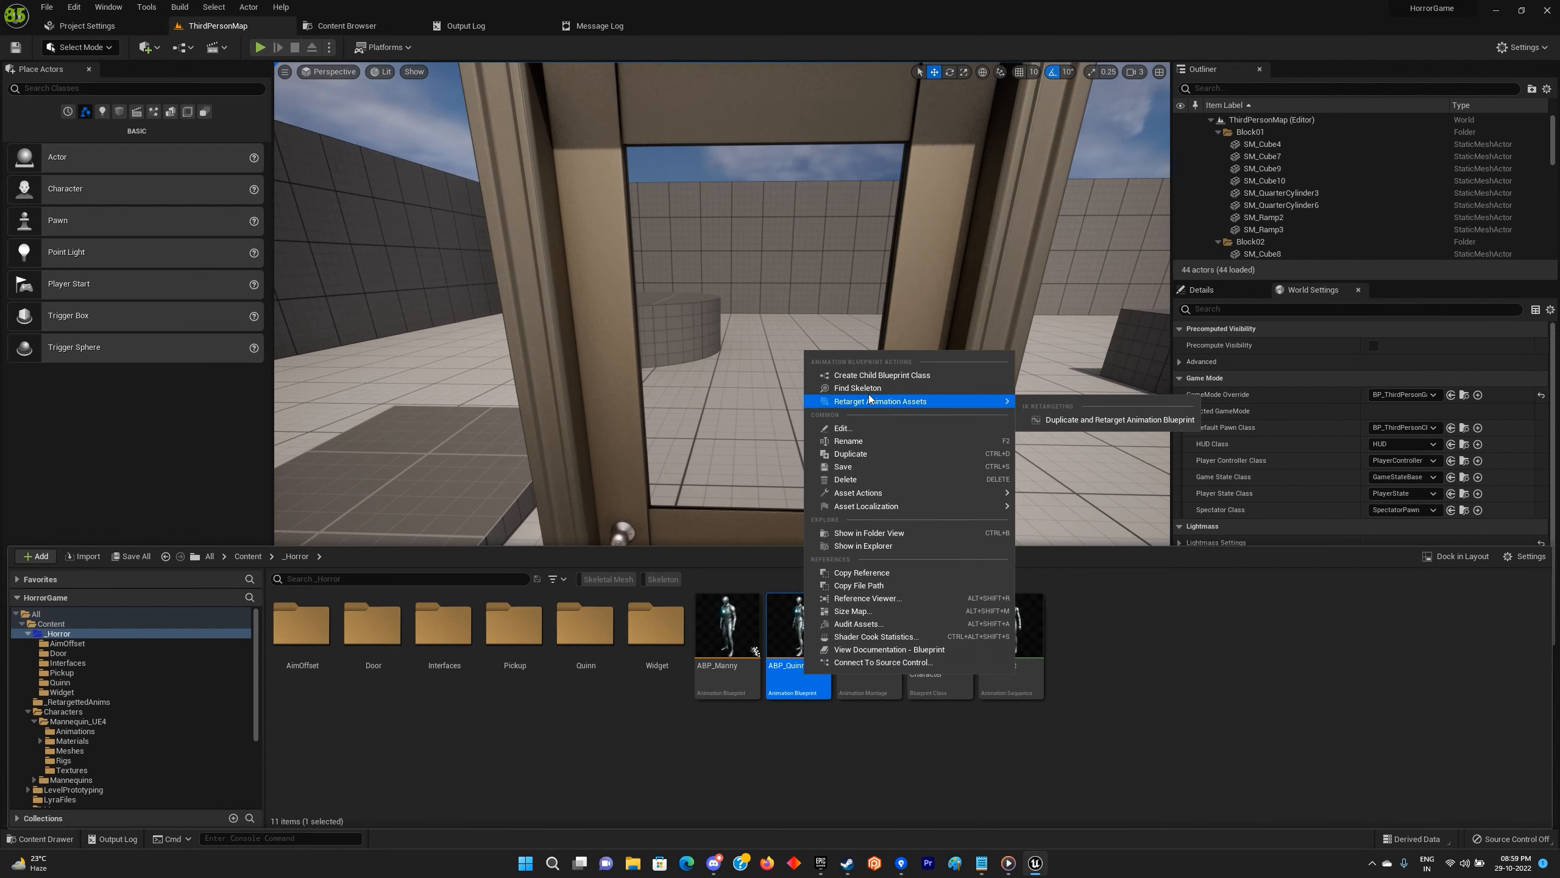
mouse_move(866, 404)
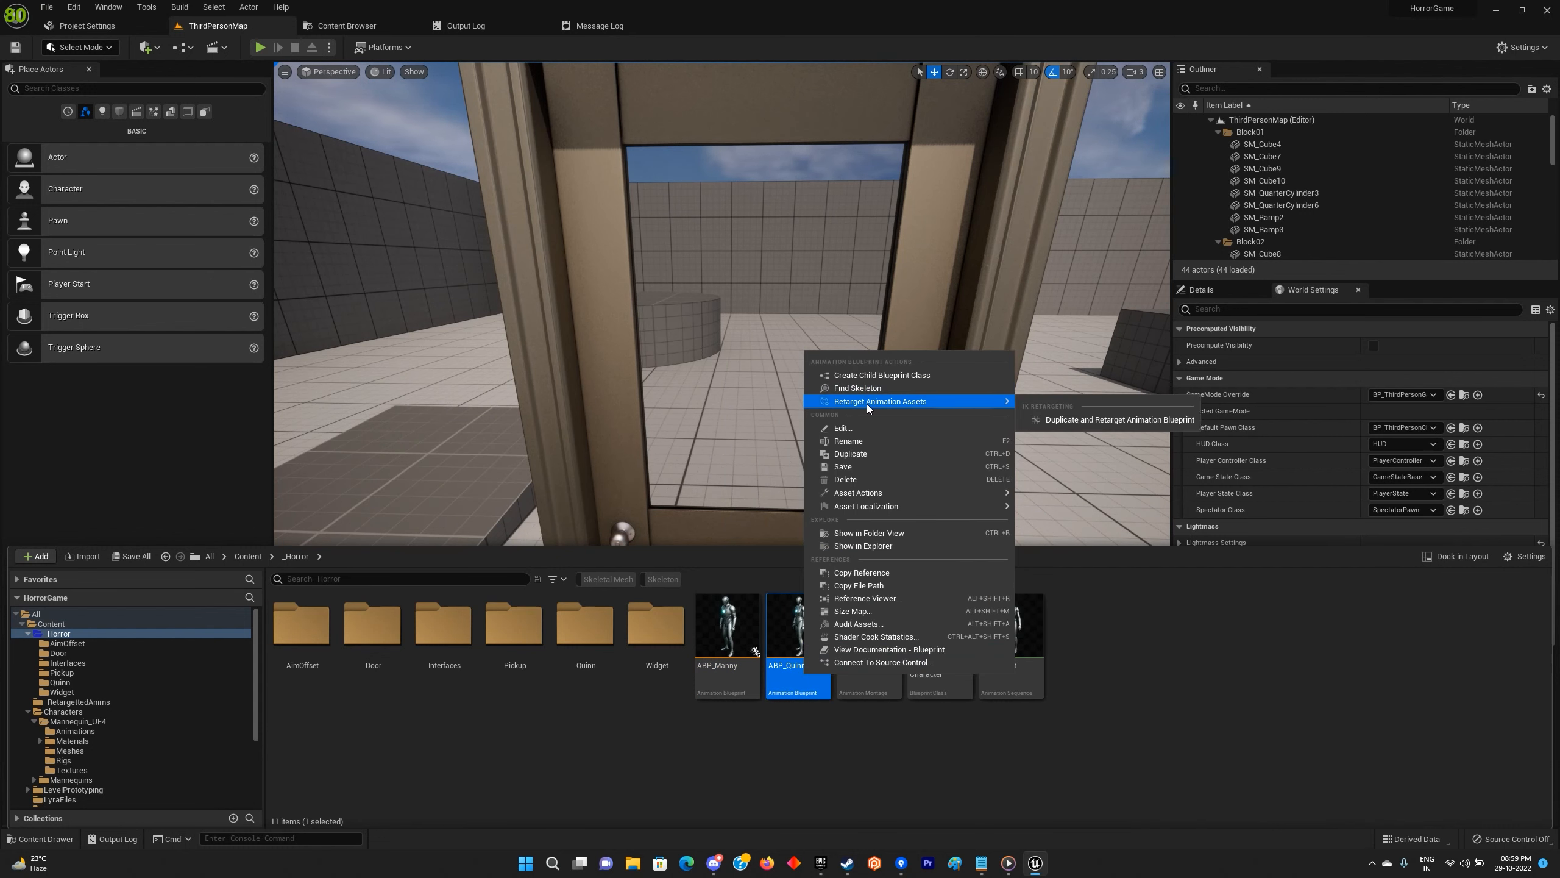
left_click(1069, 420)
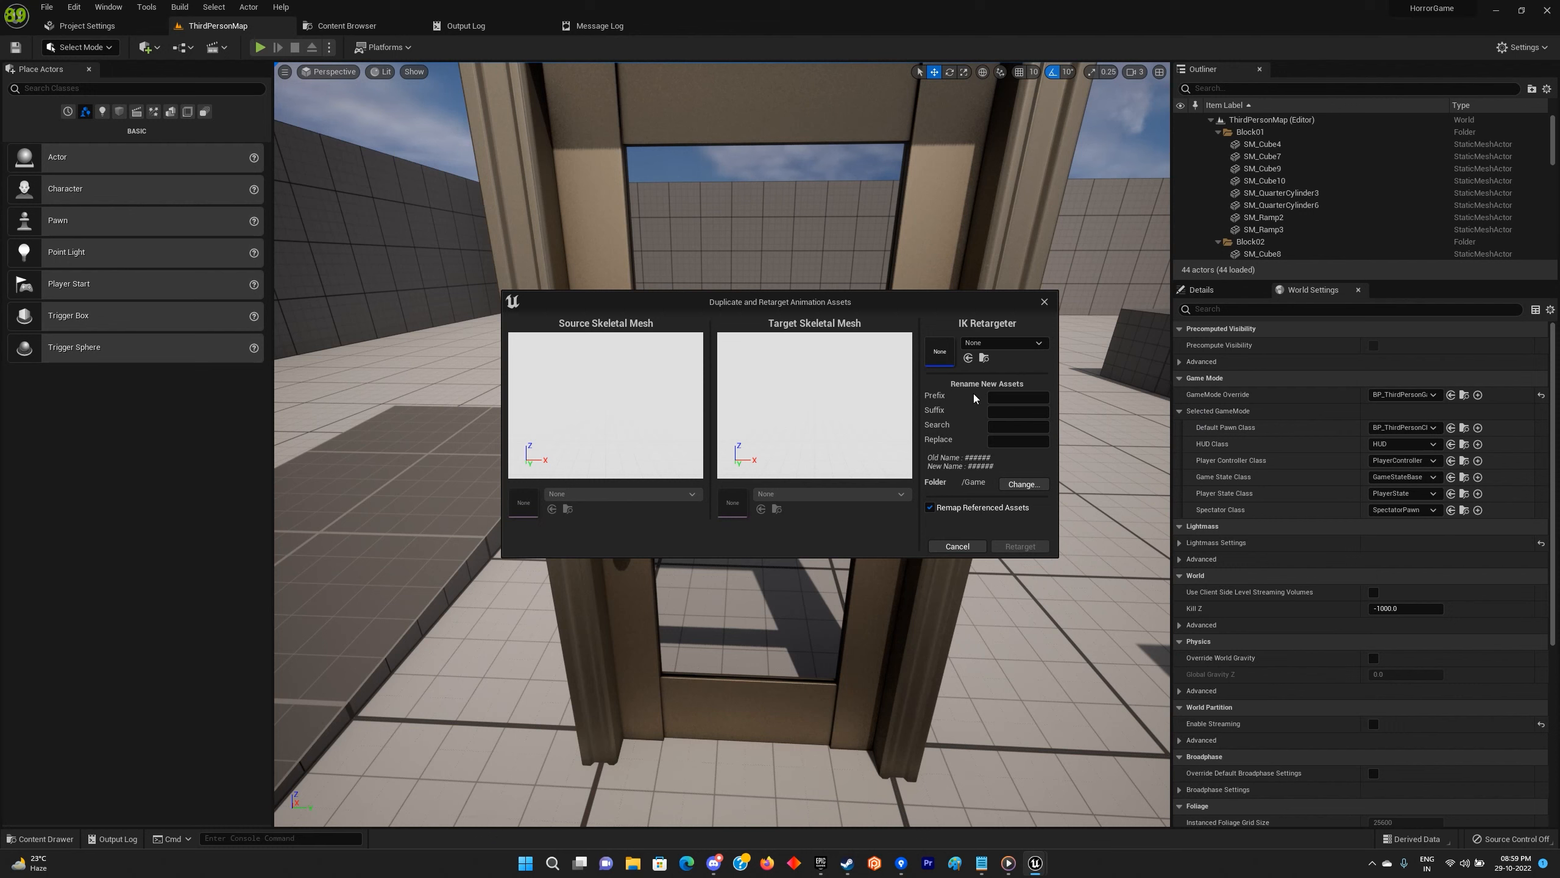
left_click(1012, 343)
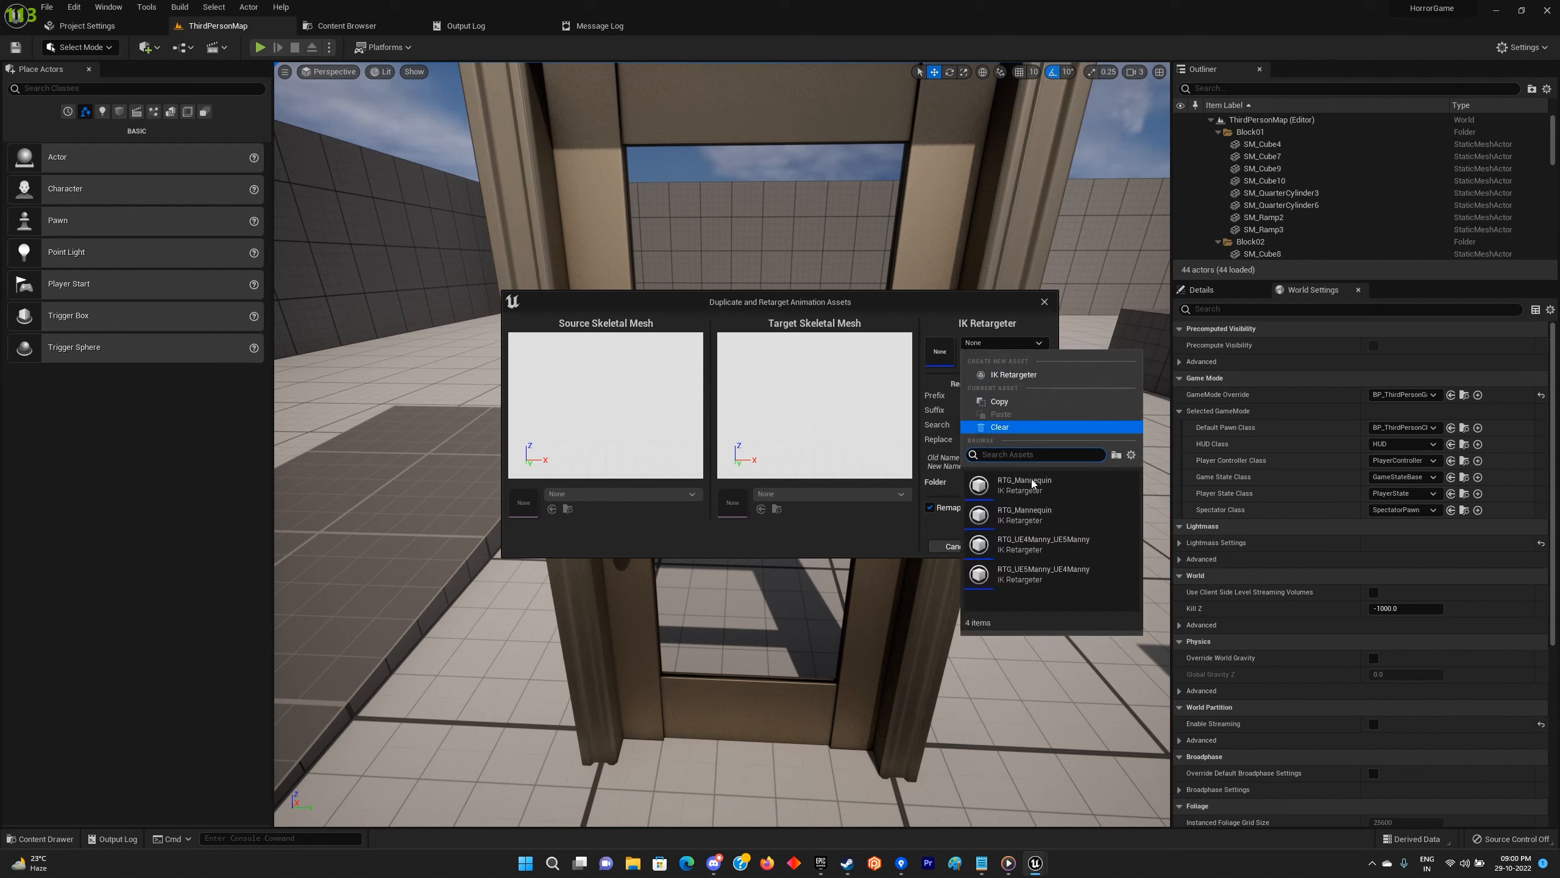
left_click(1054, 572)
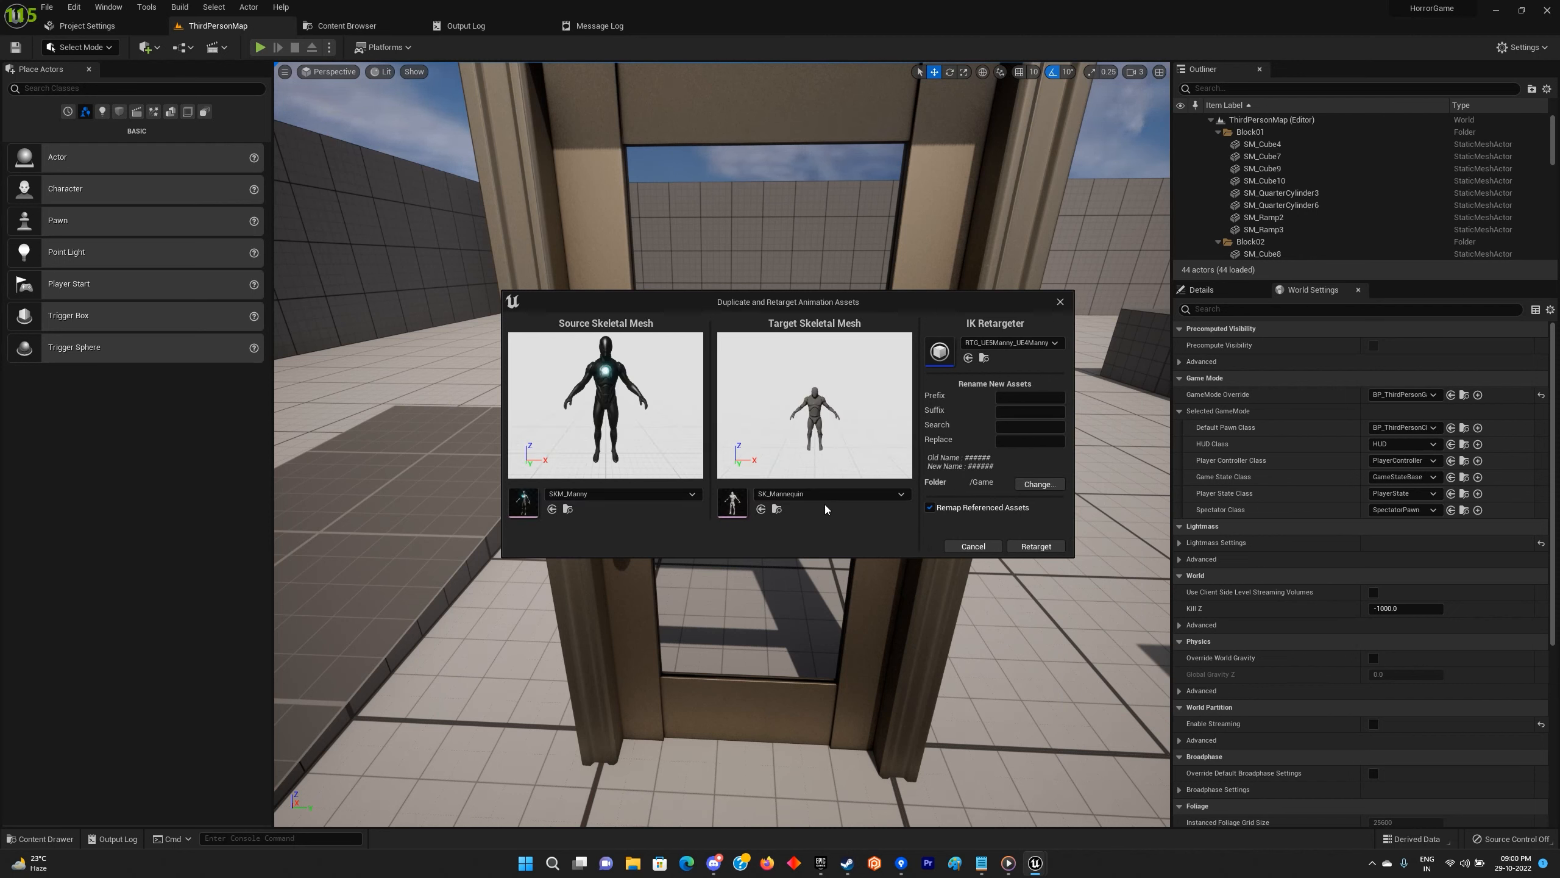
left_click(1035, 546)
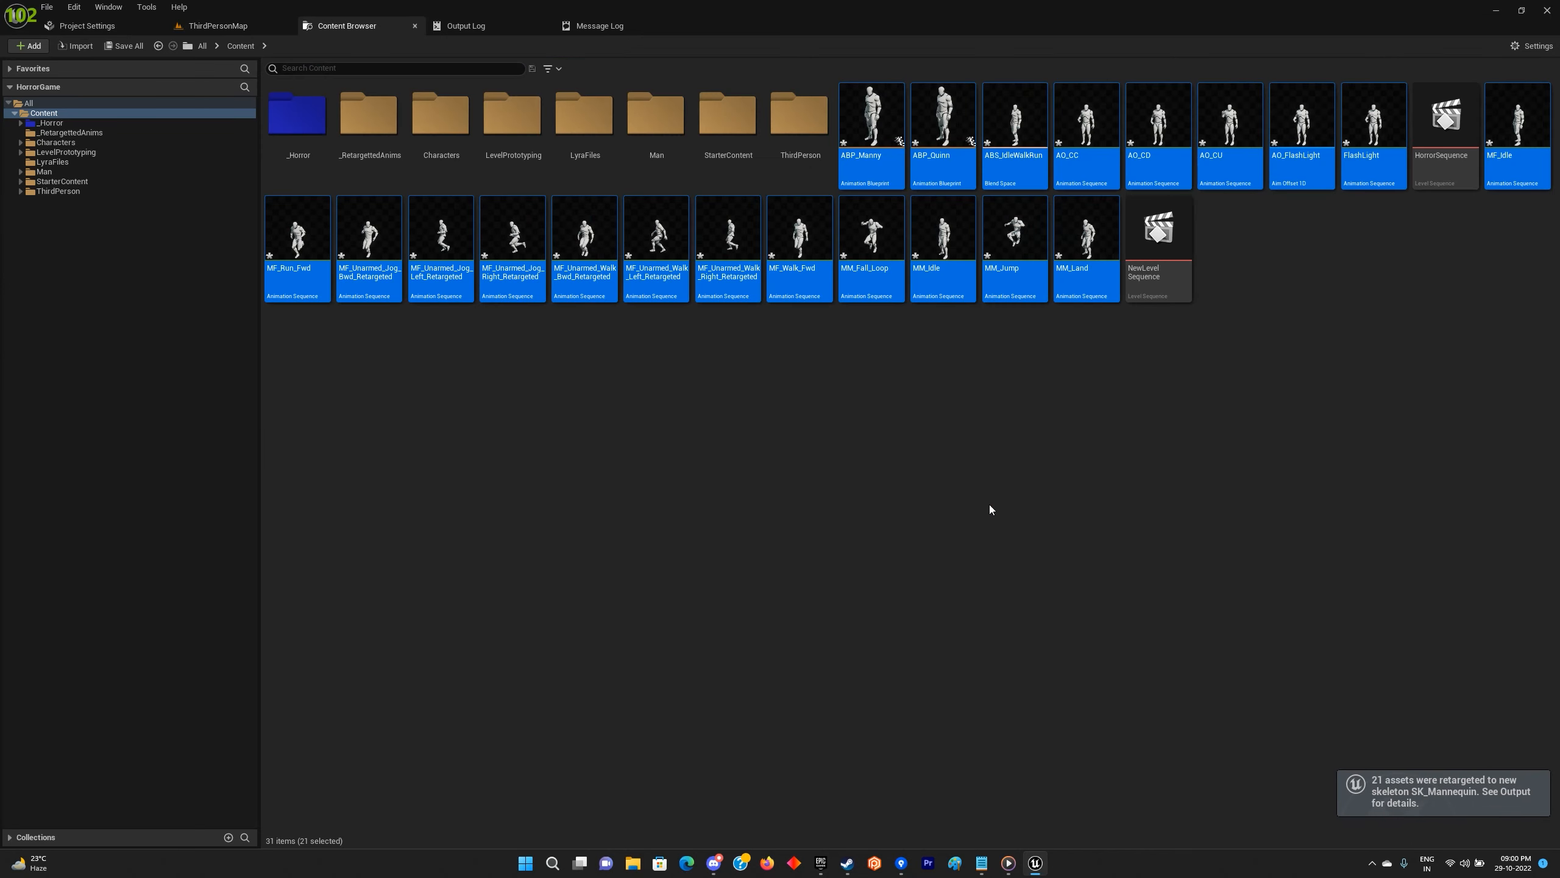
Create a folder named Animations inside _Horror and return to the main Content folder.
left_click(966, 428)
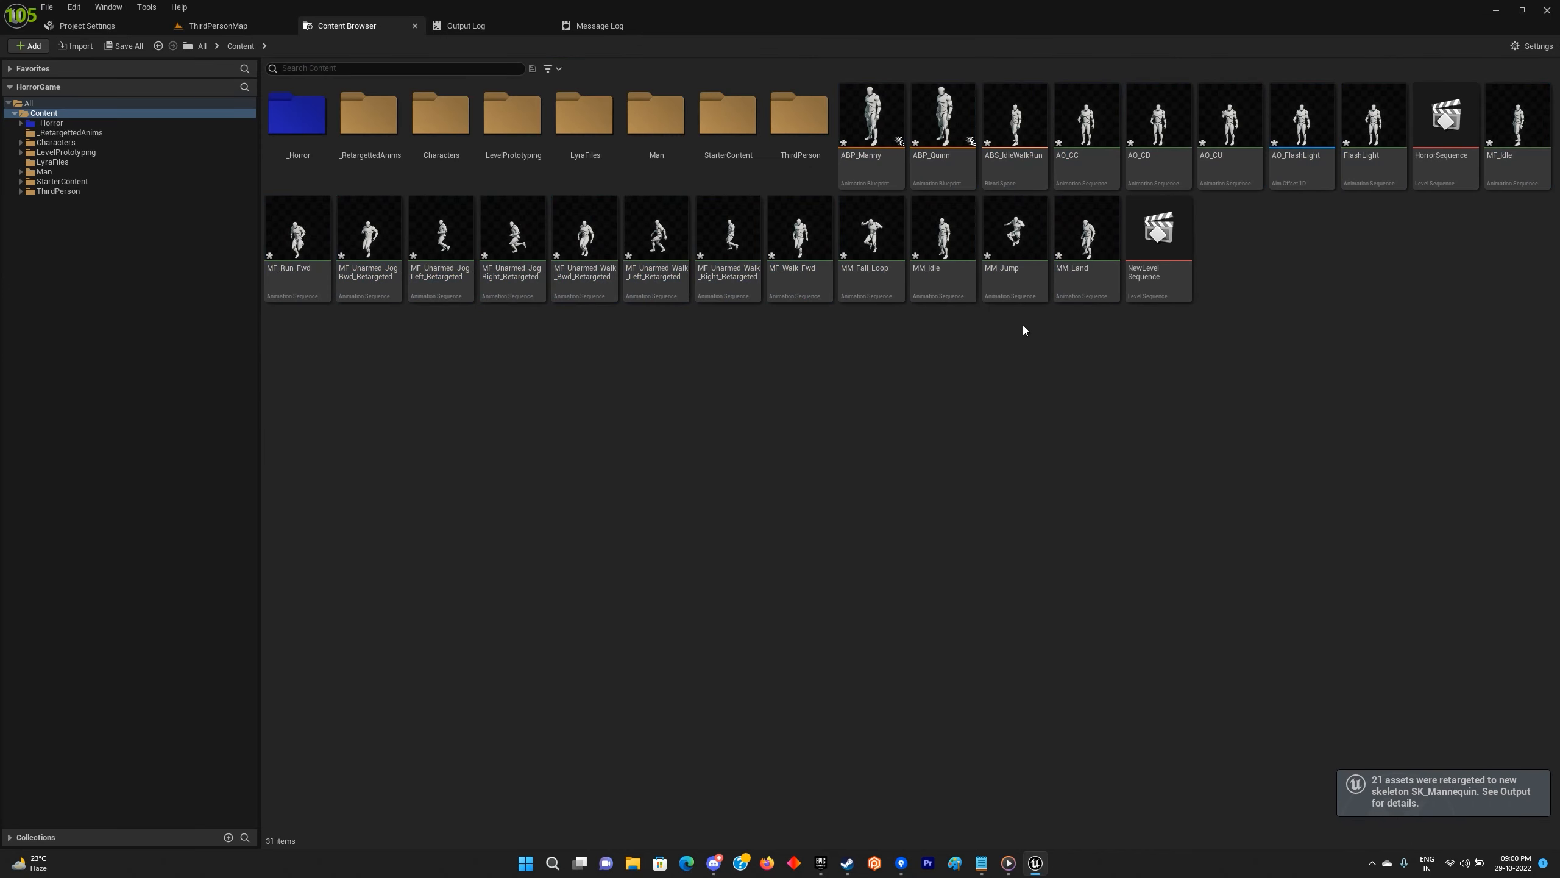
double_click(298, 117)
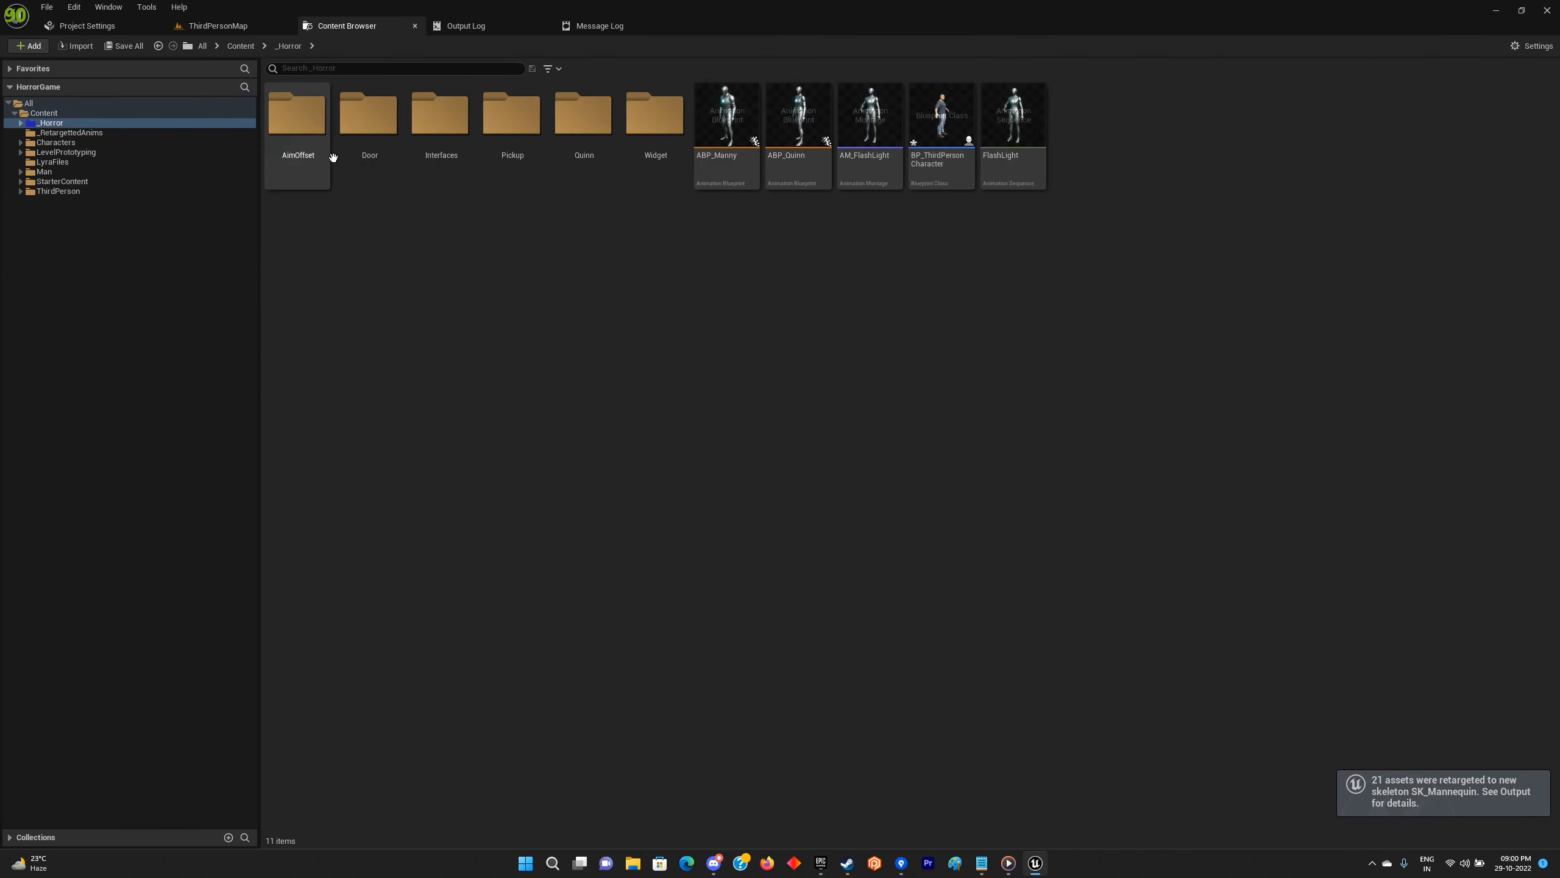
right_click(1129, 174)
left_click(1189, 247)
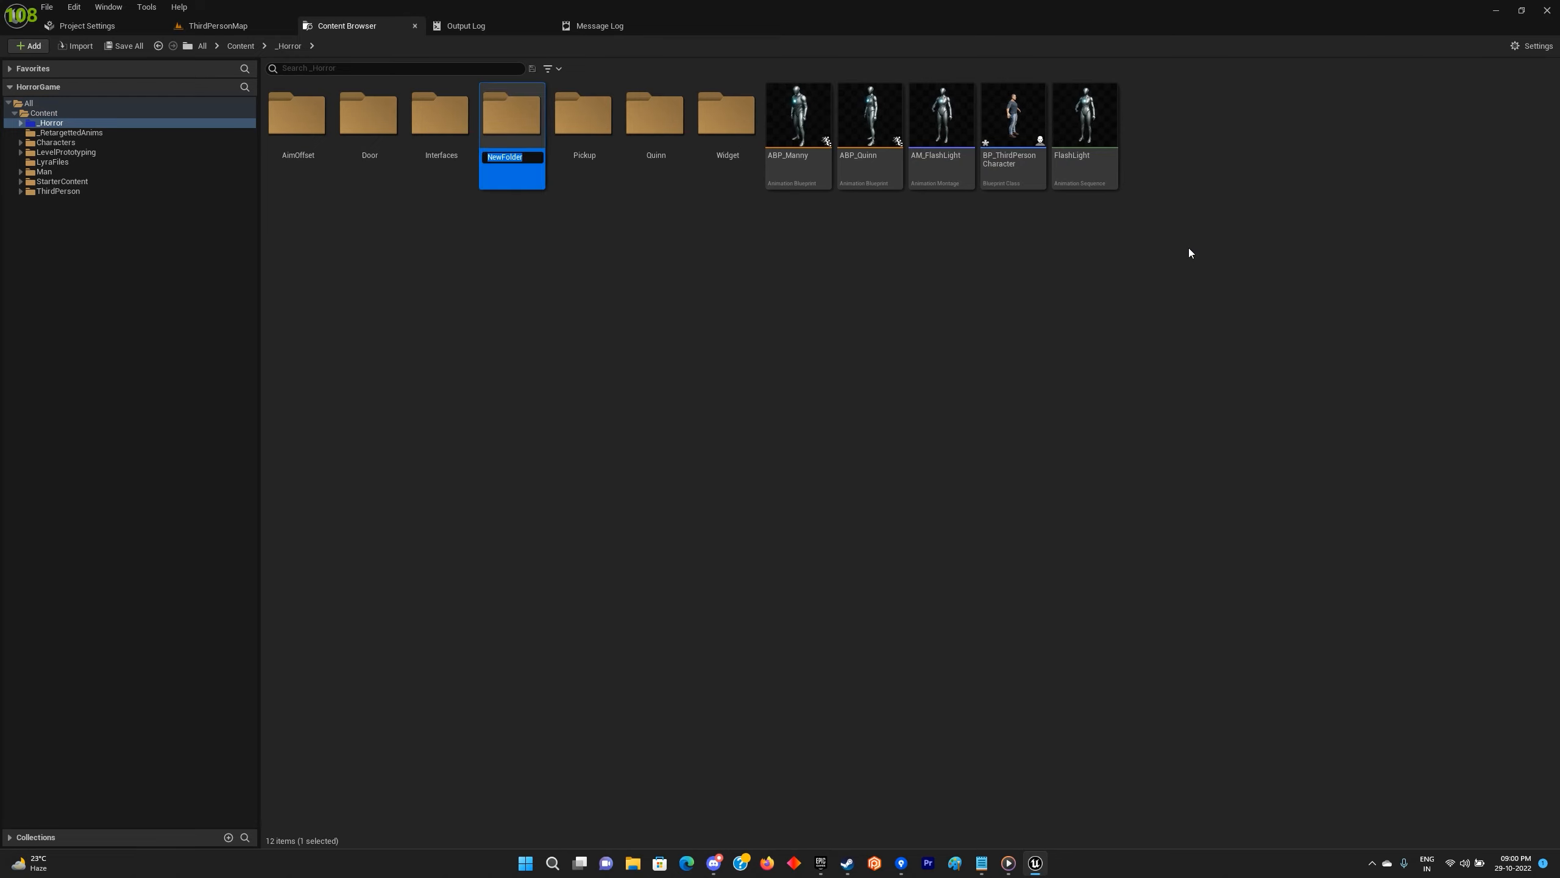
type("Animations")
key("Return")
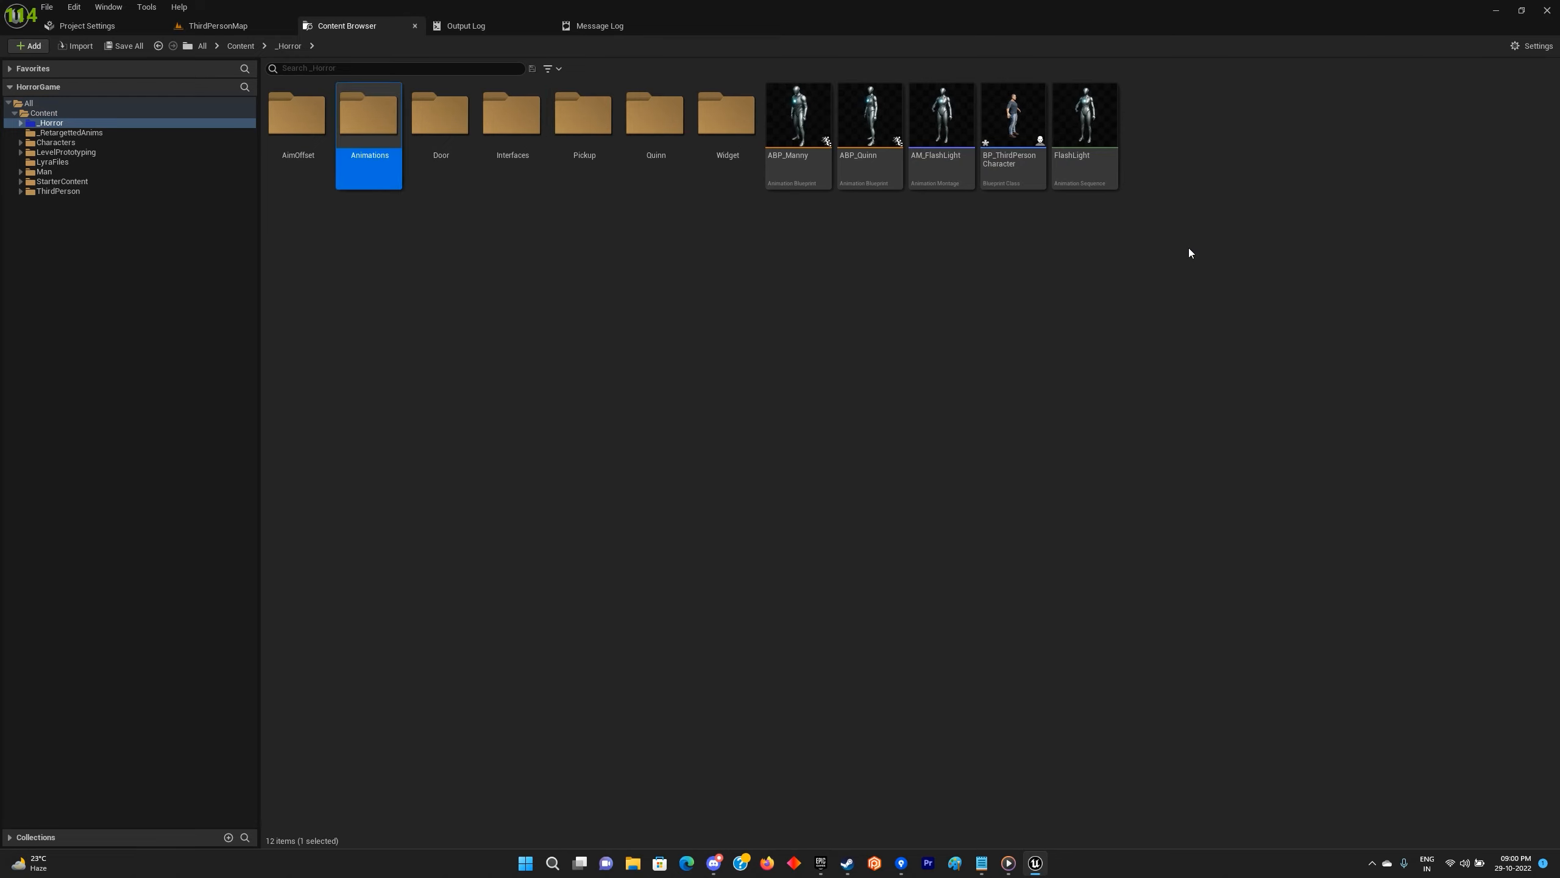
left_click(254, 48)
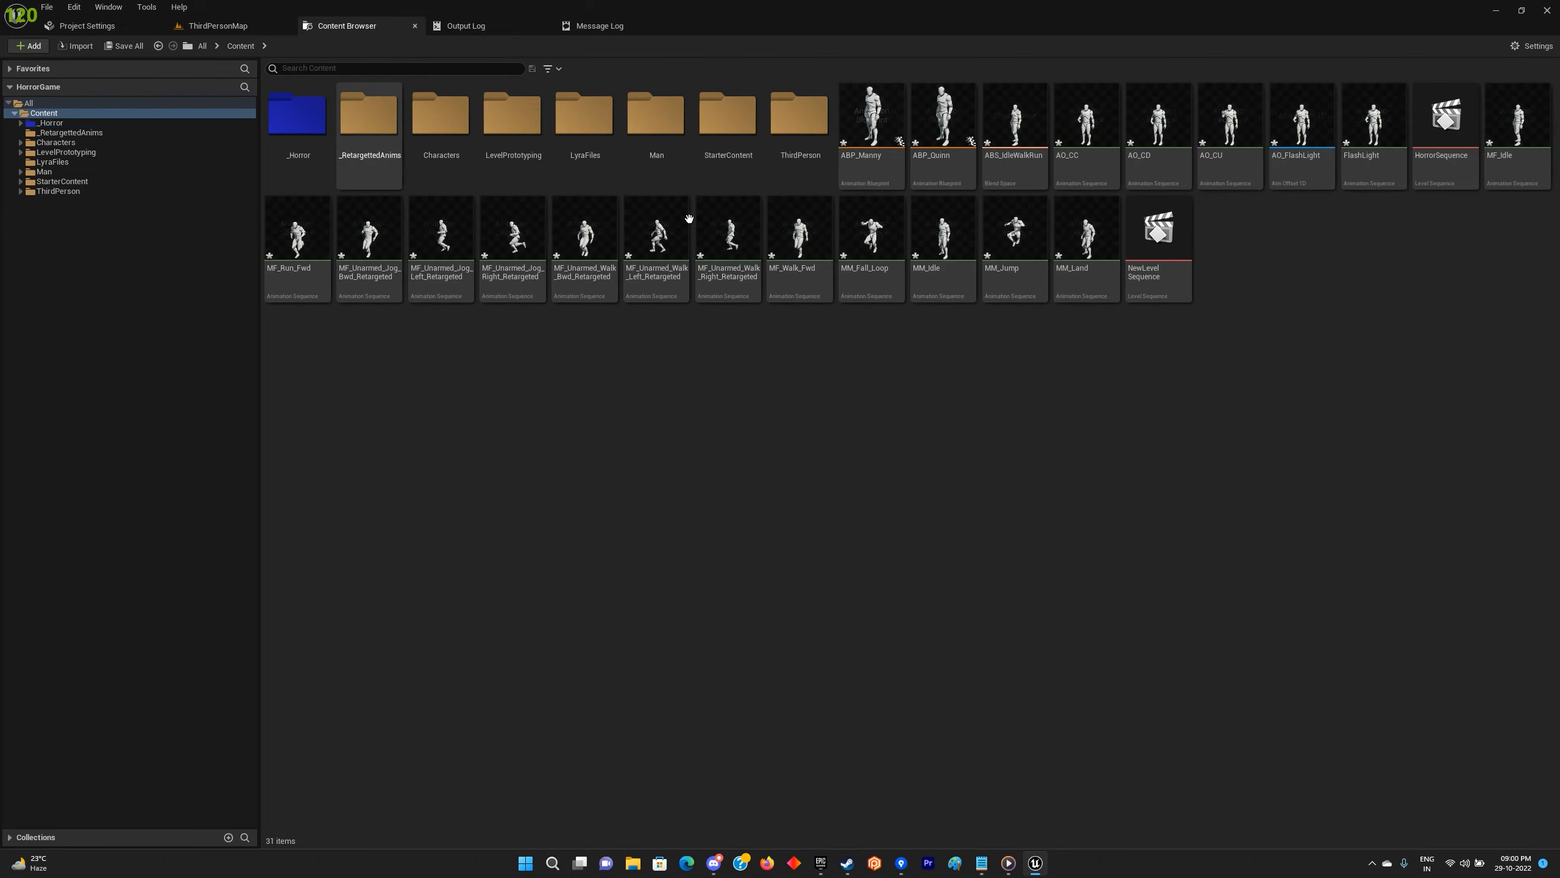
left_click(871, 132)
left_click(1072, 238, "shift")
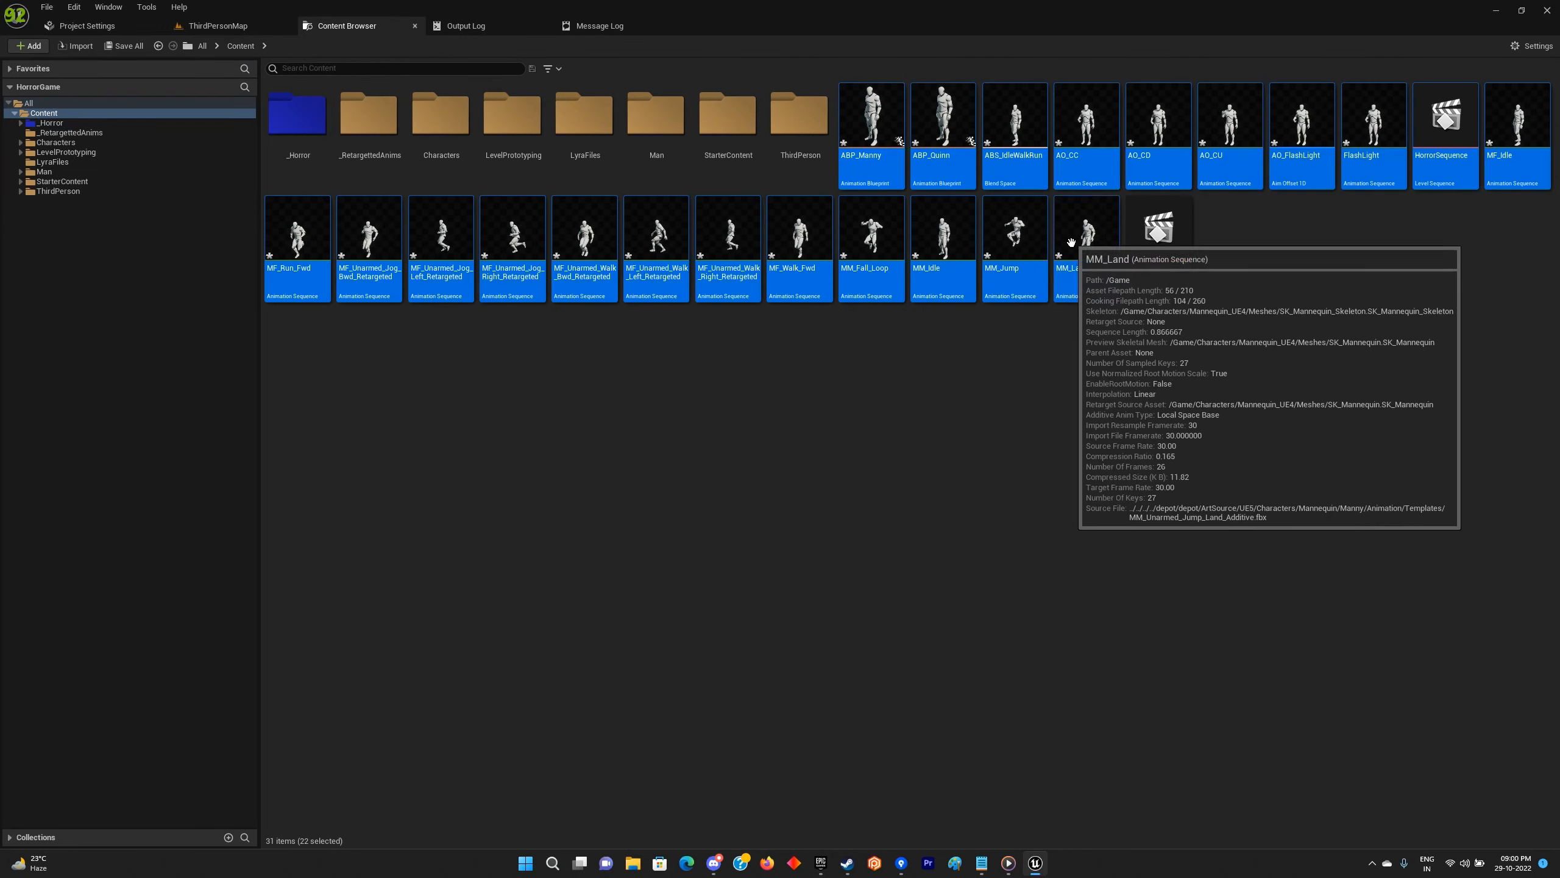
left_click(1449, 161, "ctrl")
left_click_drag(1363, 188, 463, 345)
left_click(394, 362)
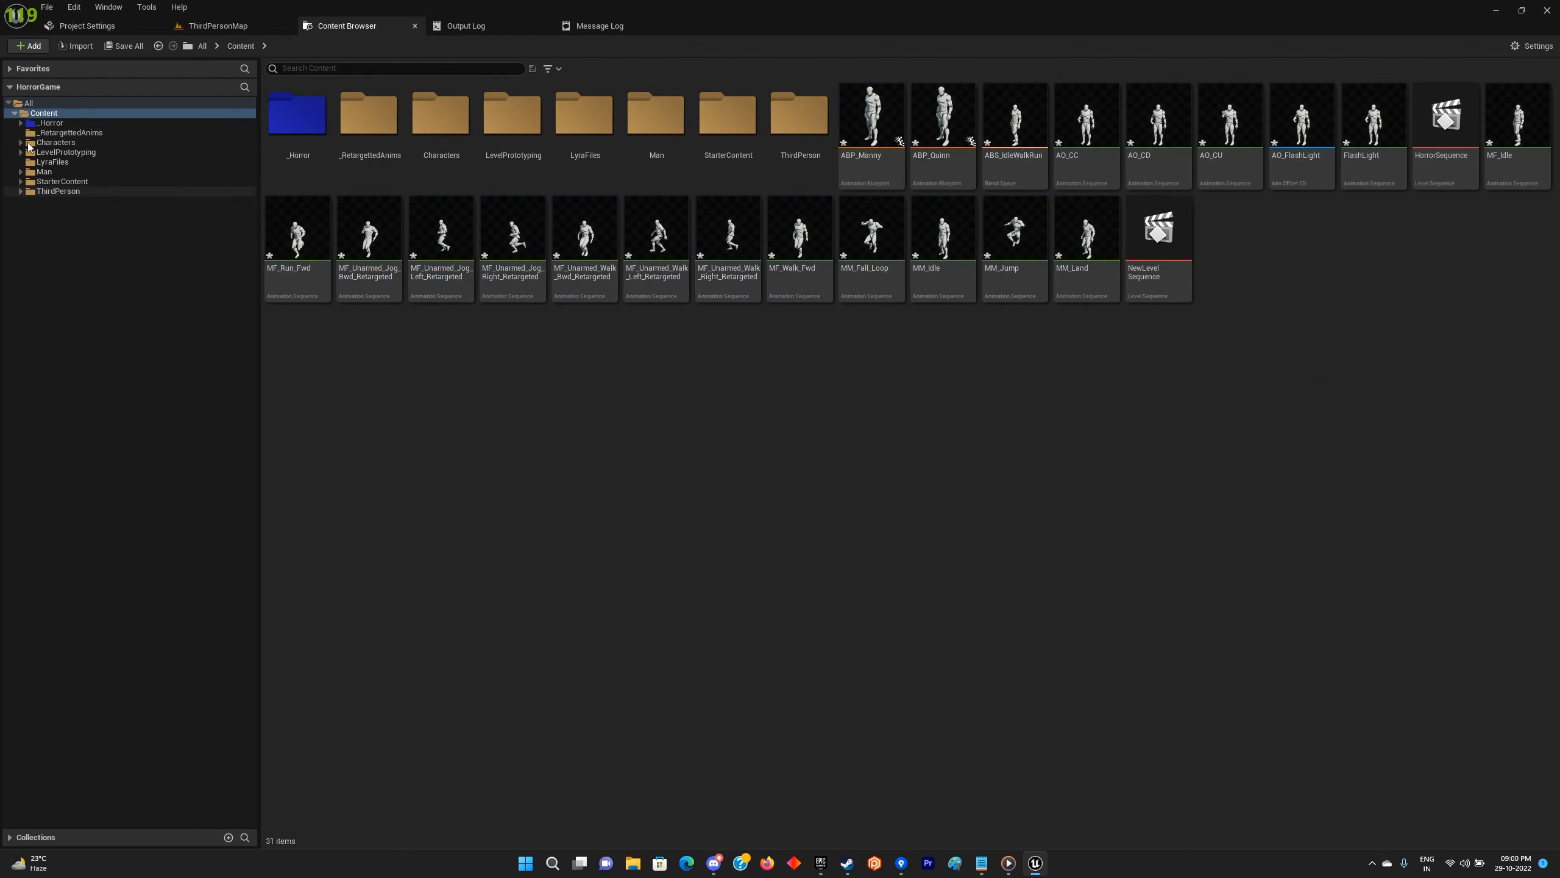
Move all retargeted animation assets, leaving out HorrorSequence and NewLevelSequence, into _Horror/Animations, and fix up redirectors in the Content folder.
left_click(20, 123)
left_click(872, 135)
left_click(1067, 288, "shift")
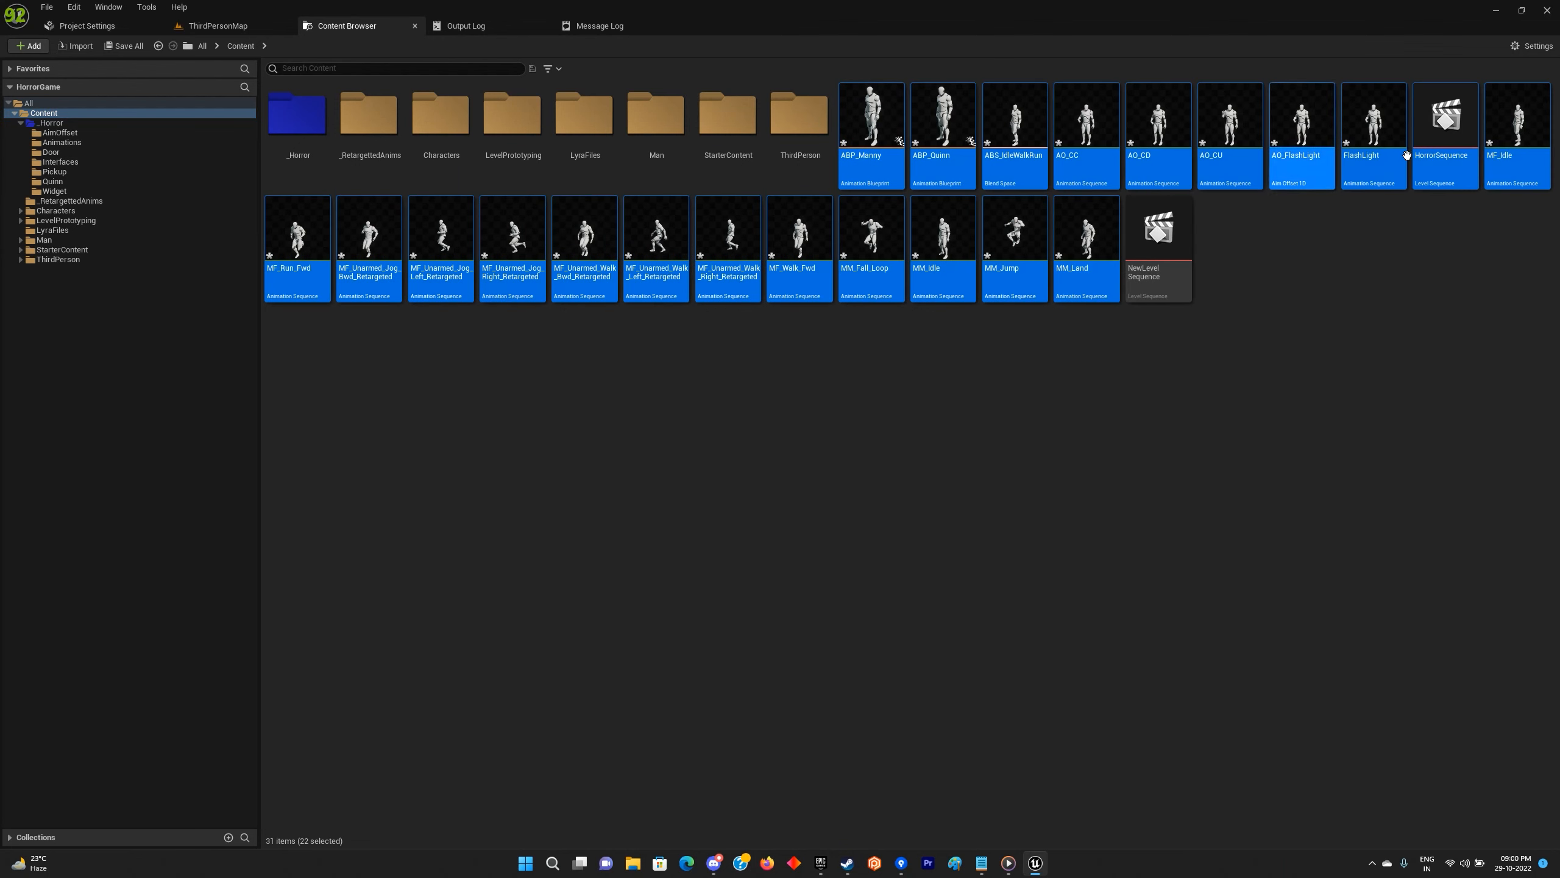
left_click(1446, 123, "ctrl")
left_click_drag(1373, 164, 91, 145)
left_click(109, 172)
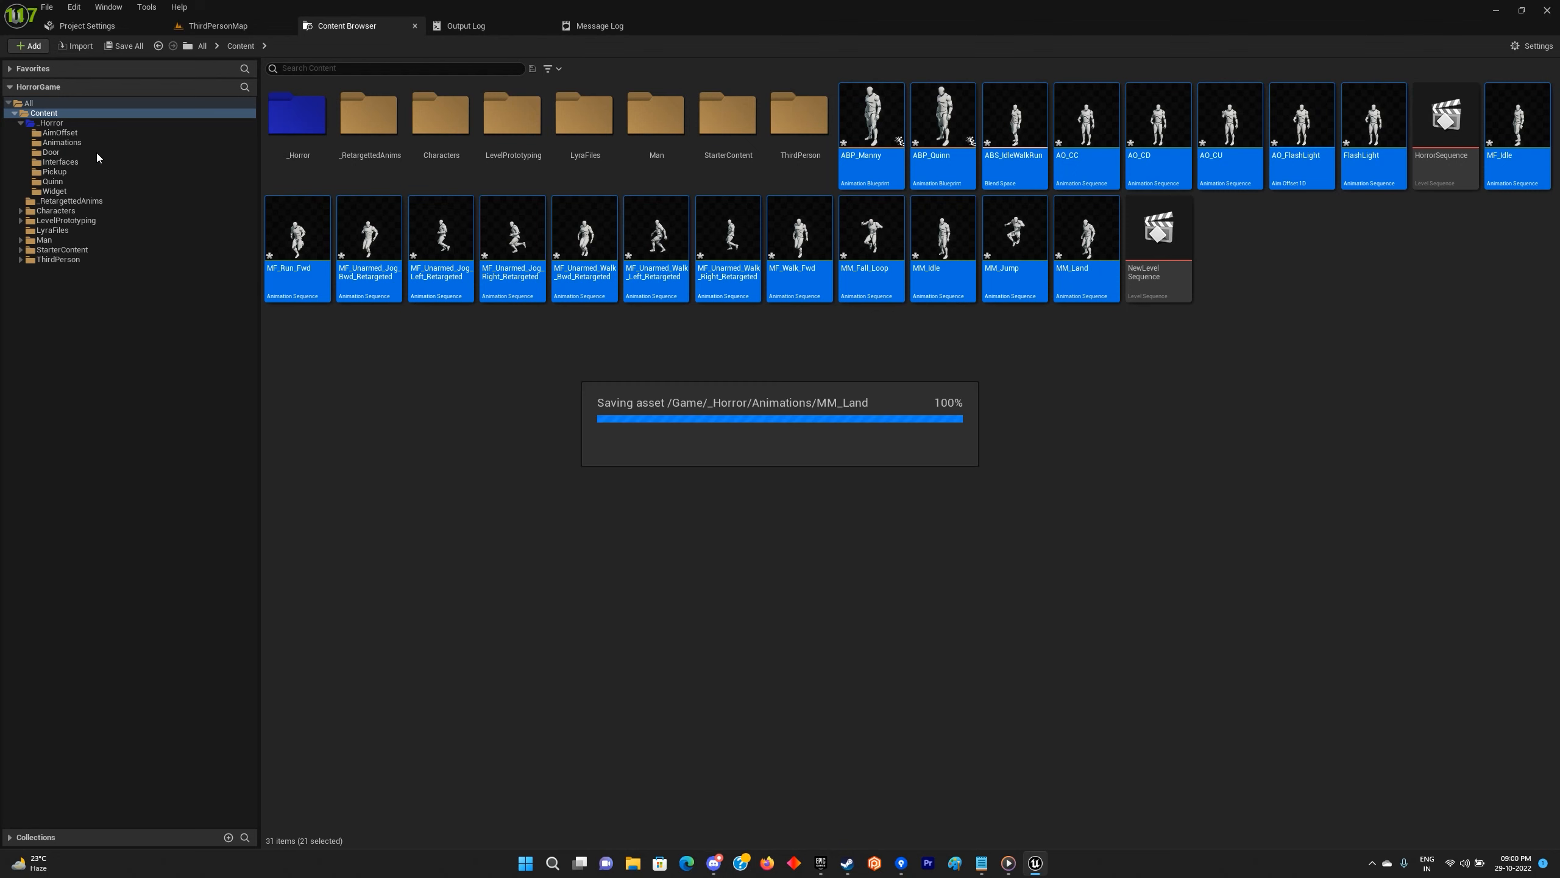
right_click(53, 114)
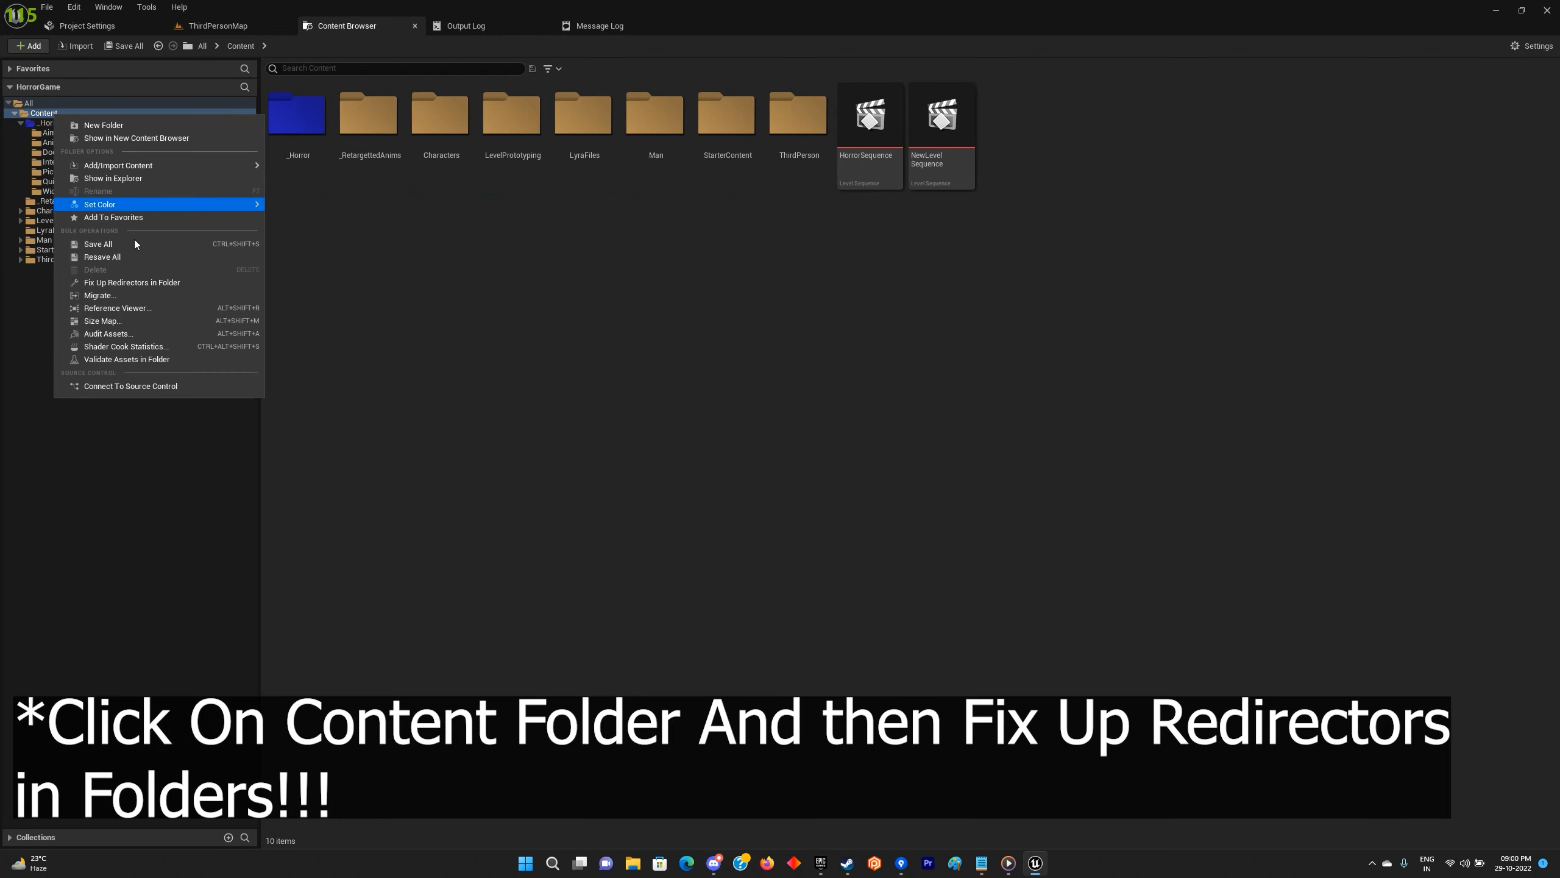
left_click(136, 284)
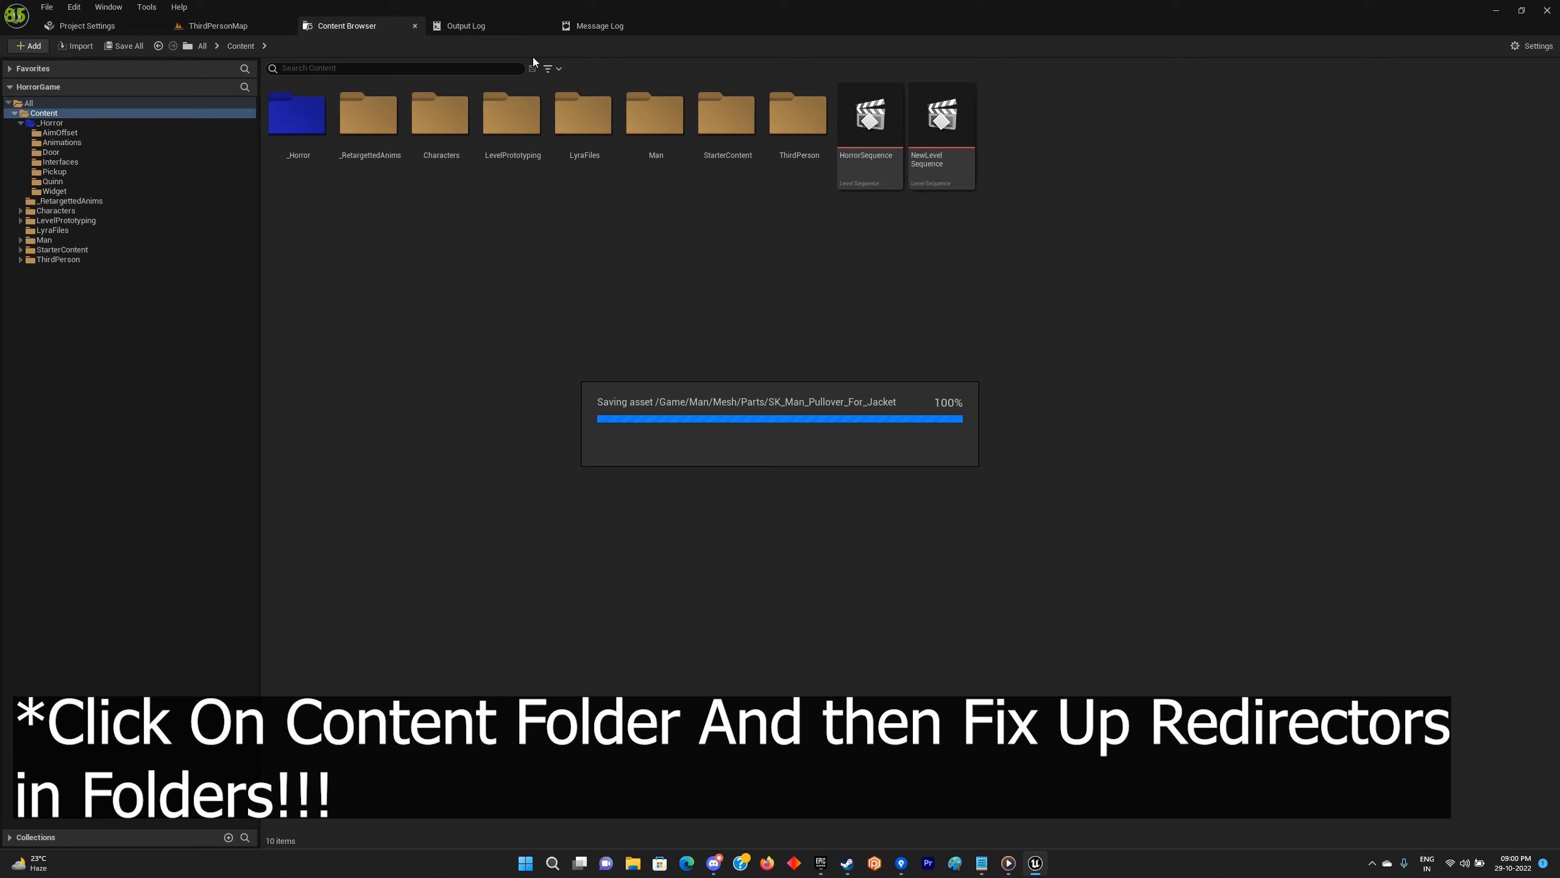